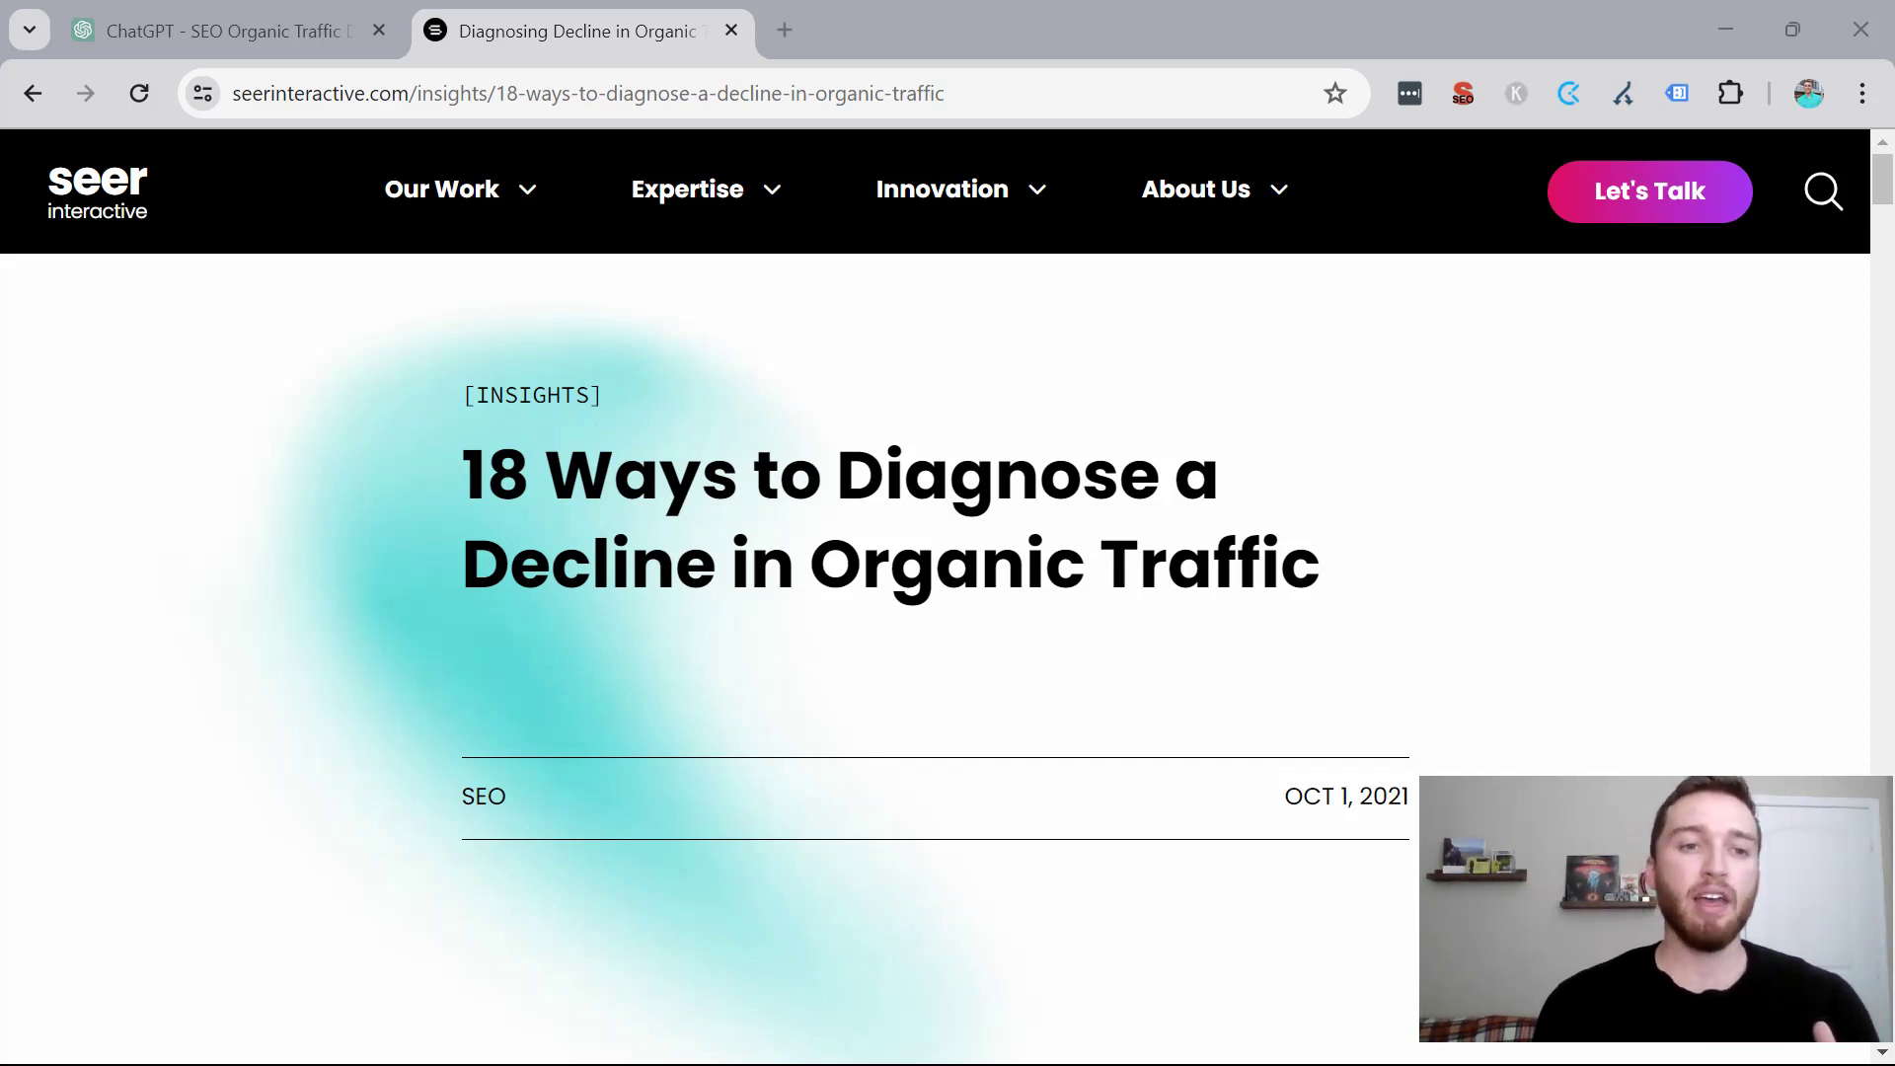
Return to the SEO analyst chat and scroll to its column-by-column explanation of gsc seer march feb.csv.
scroll(321, 677, "down", 9)
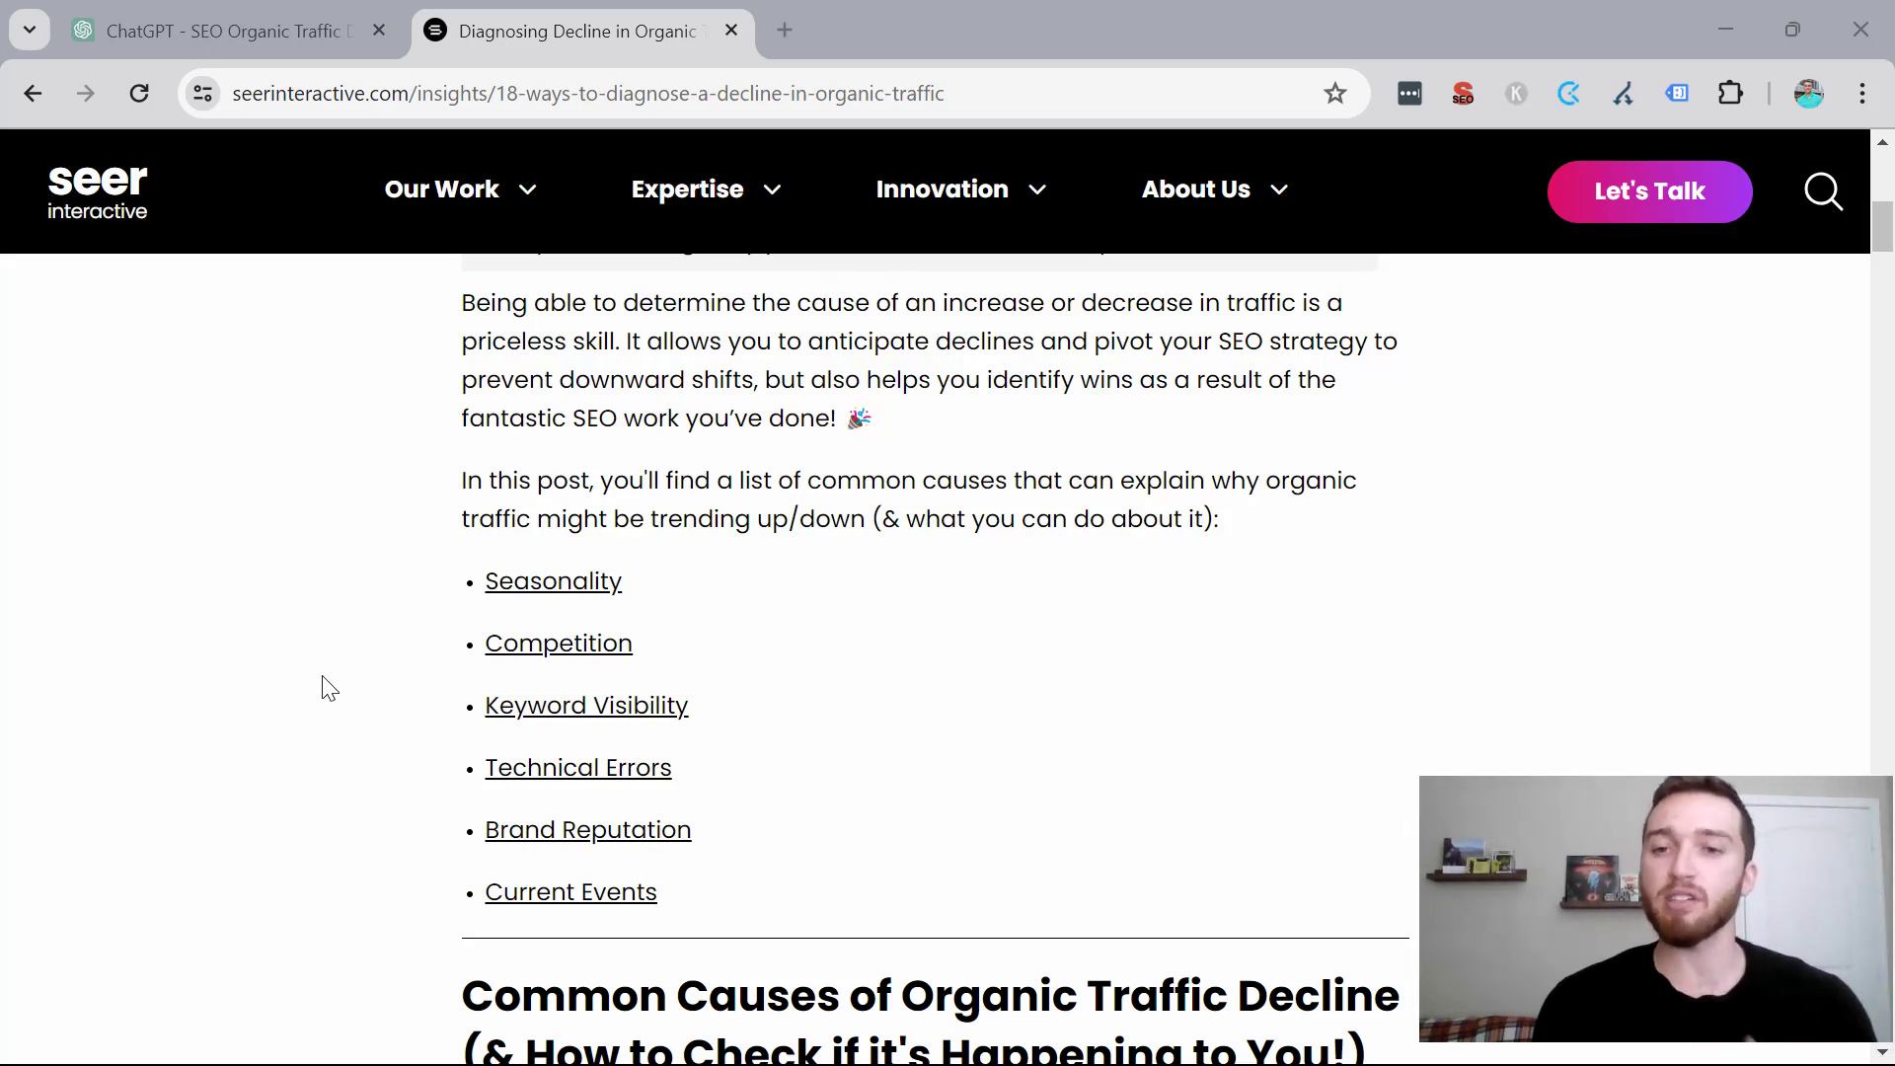
scroll(329, 688, "up", 9)
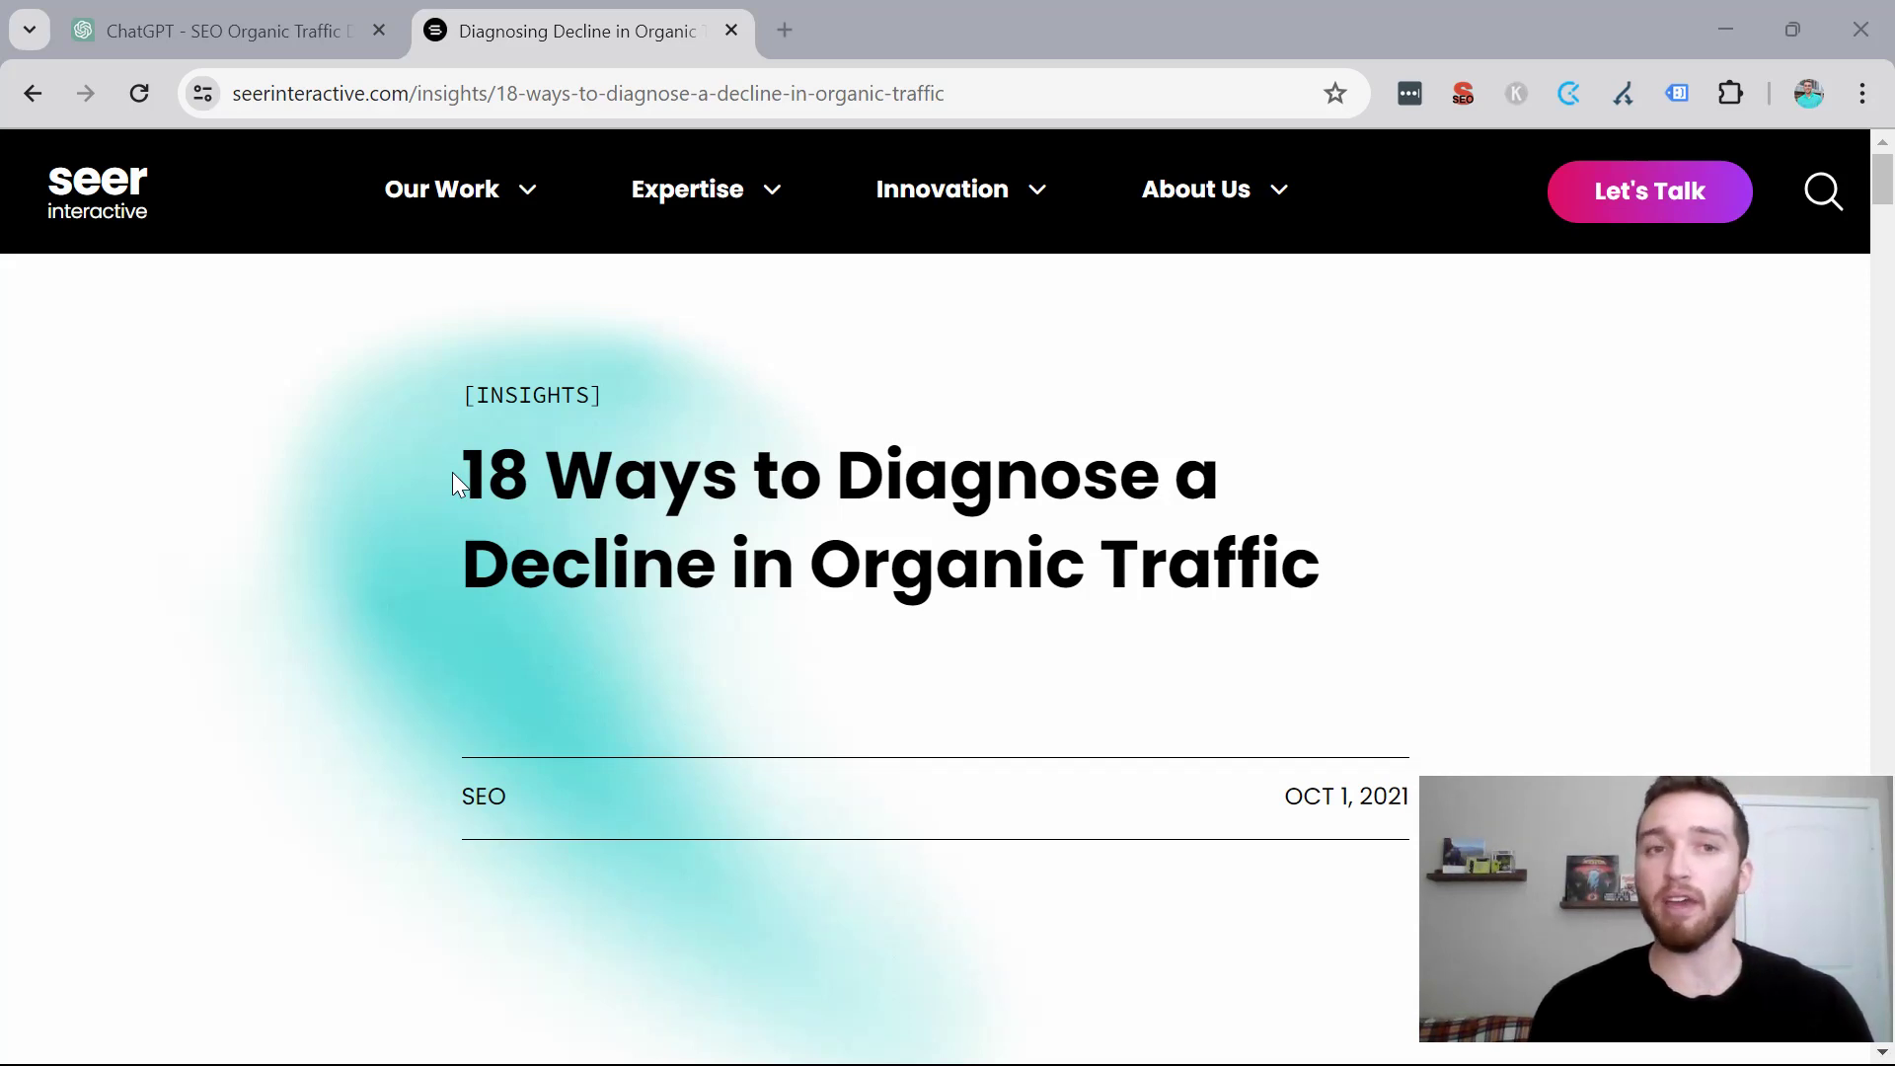
left_click(229, 35)
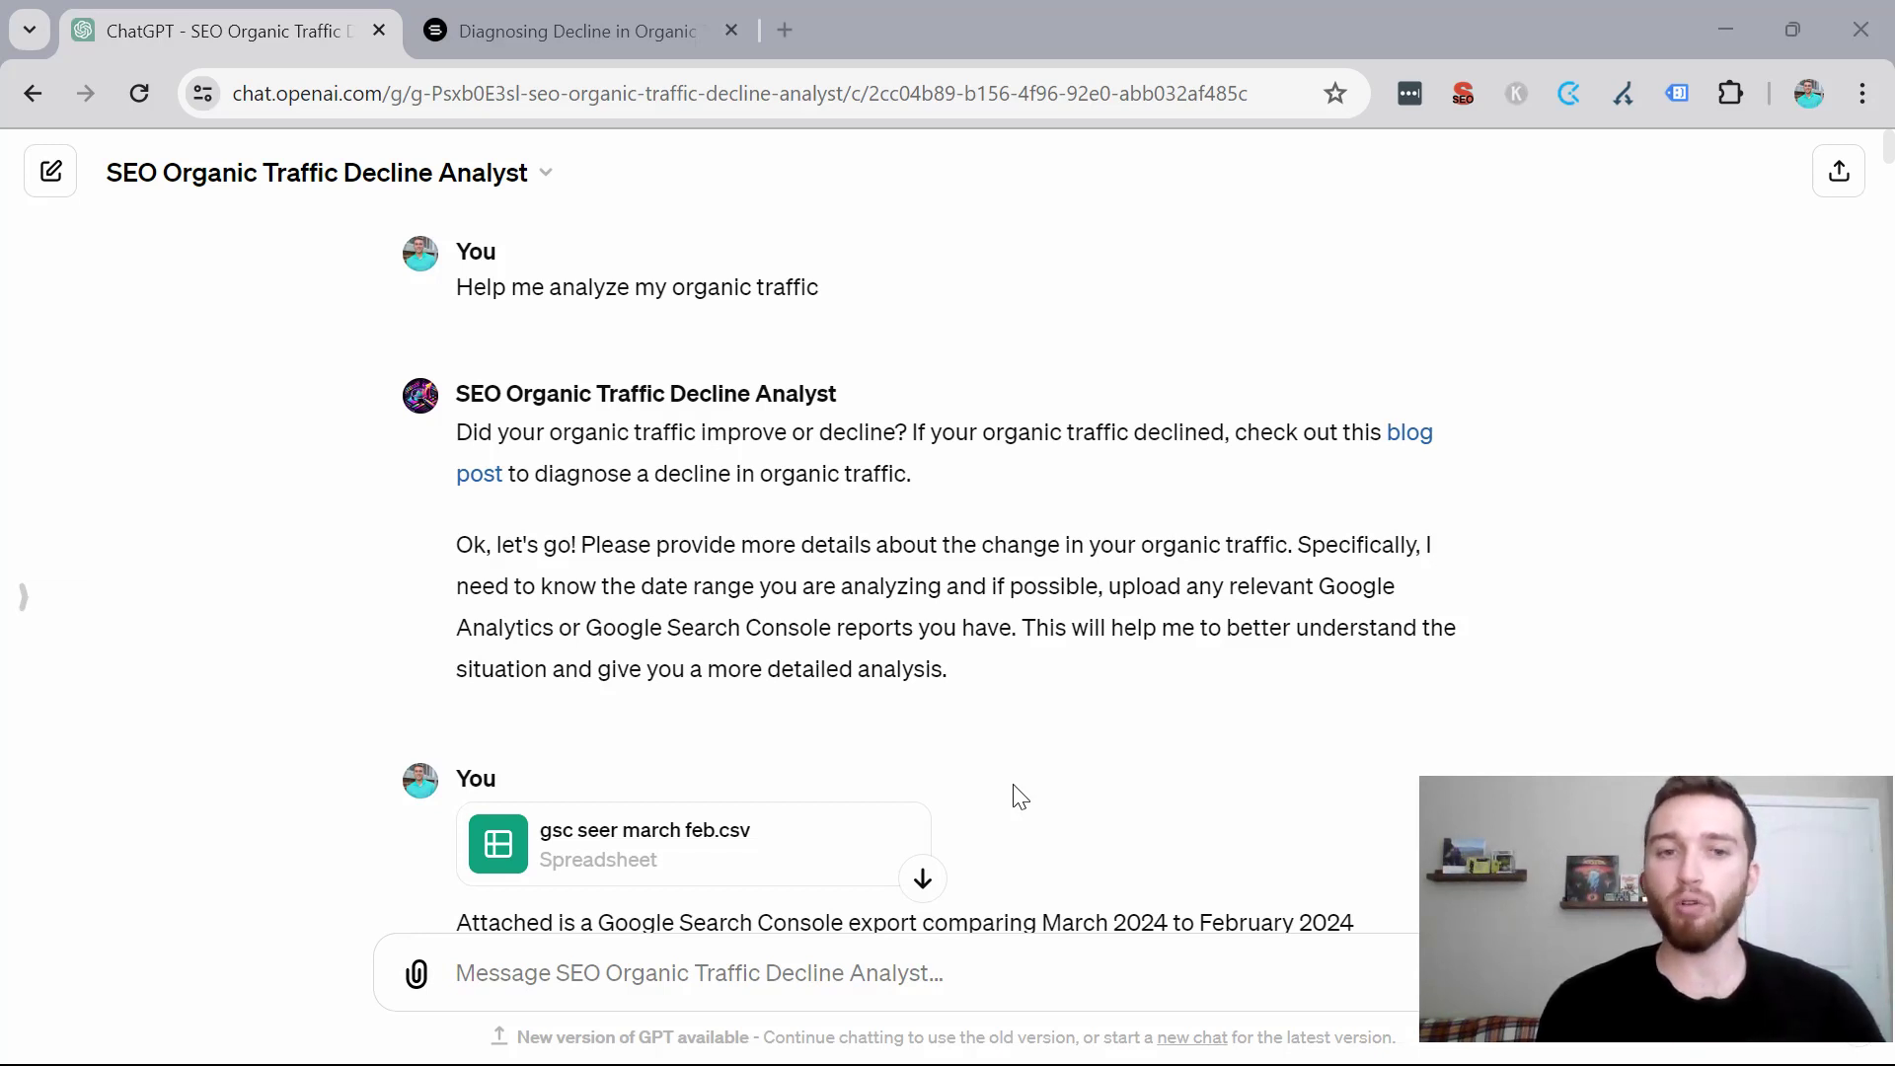
scroll(825, 622, "down", 5)
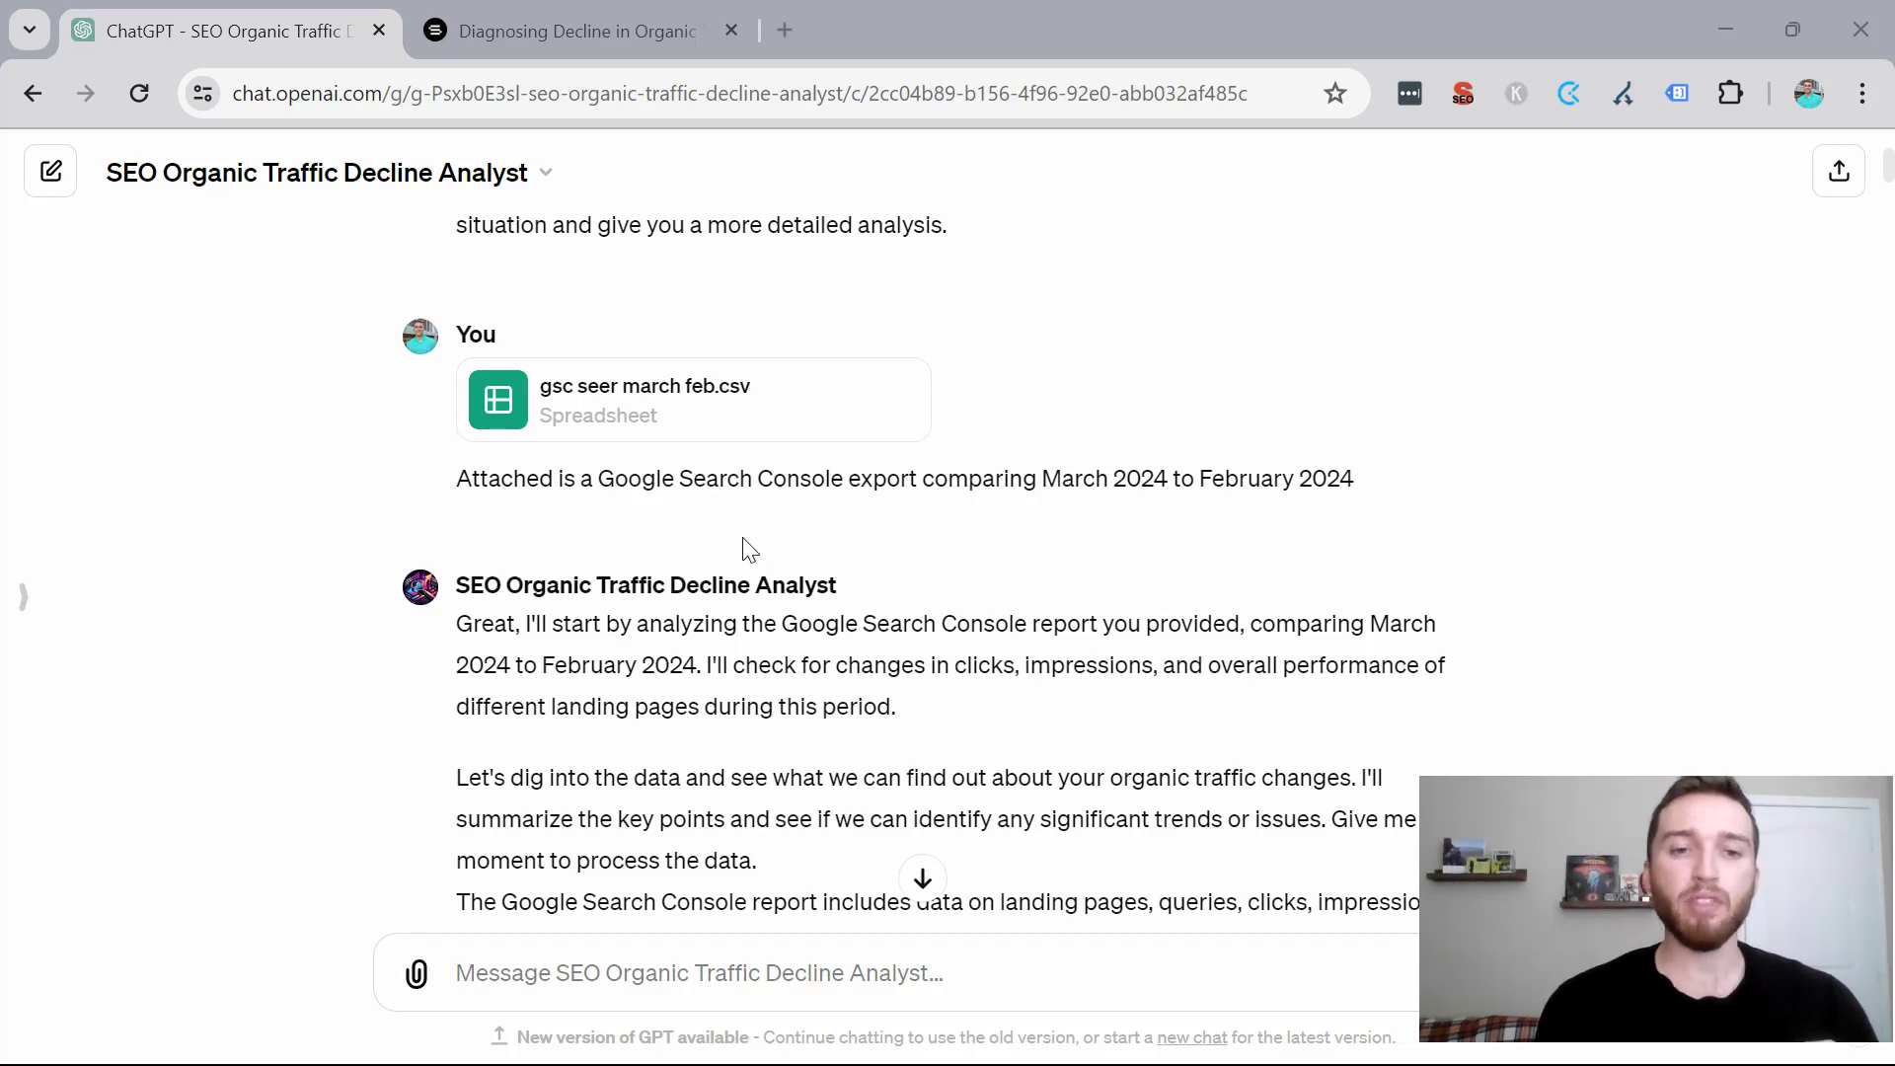
scroll(731, 548, "down", 5)
scroll(684, 542, "down", 2)
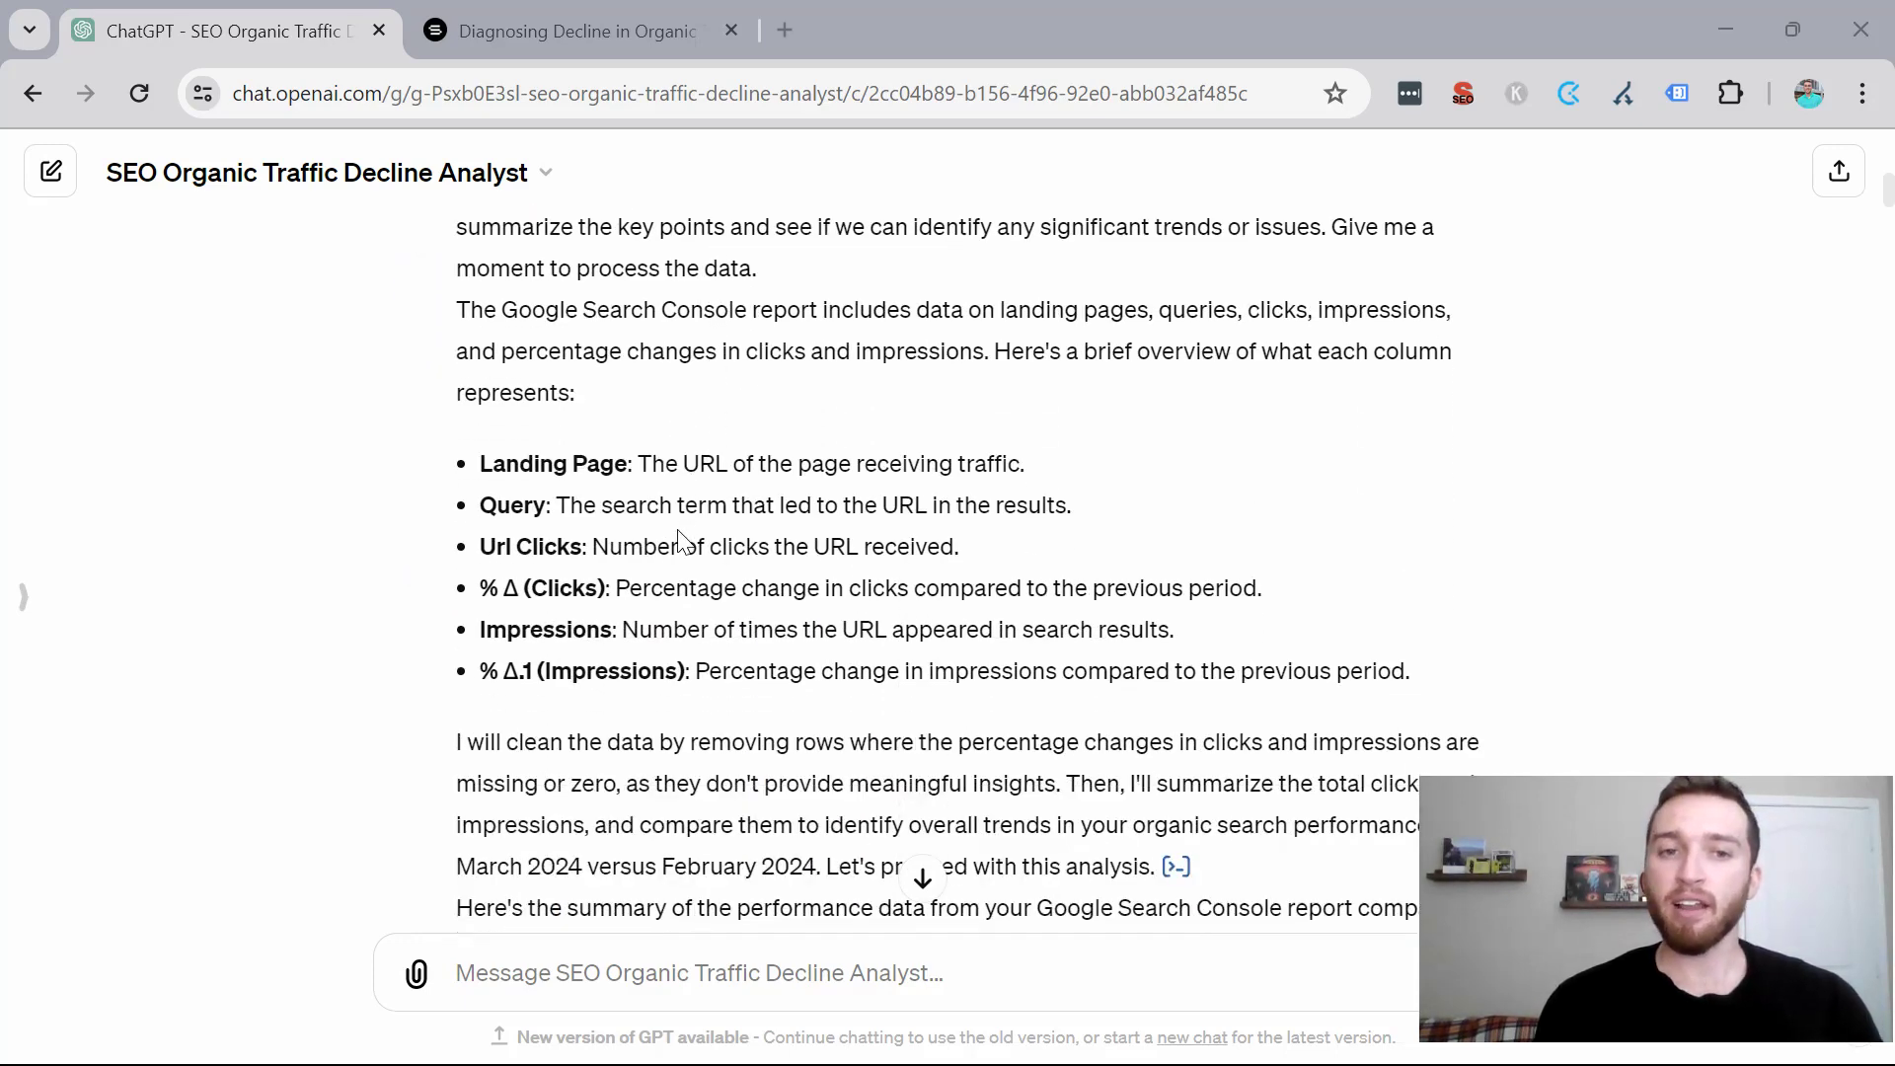
scroll(682, 542, "down", 3)
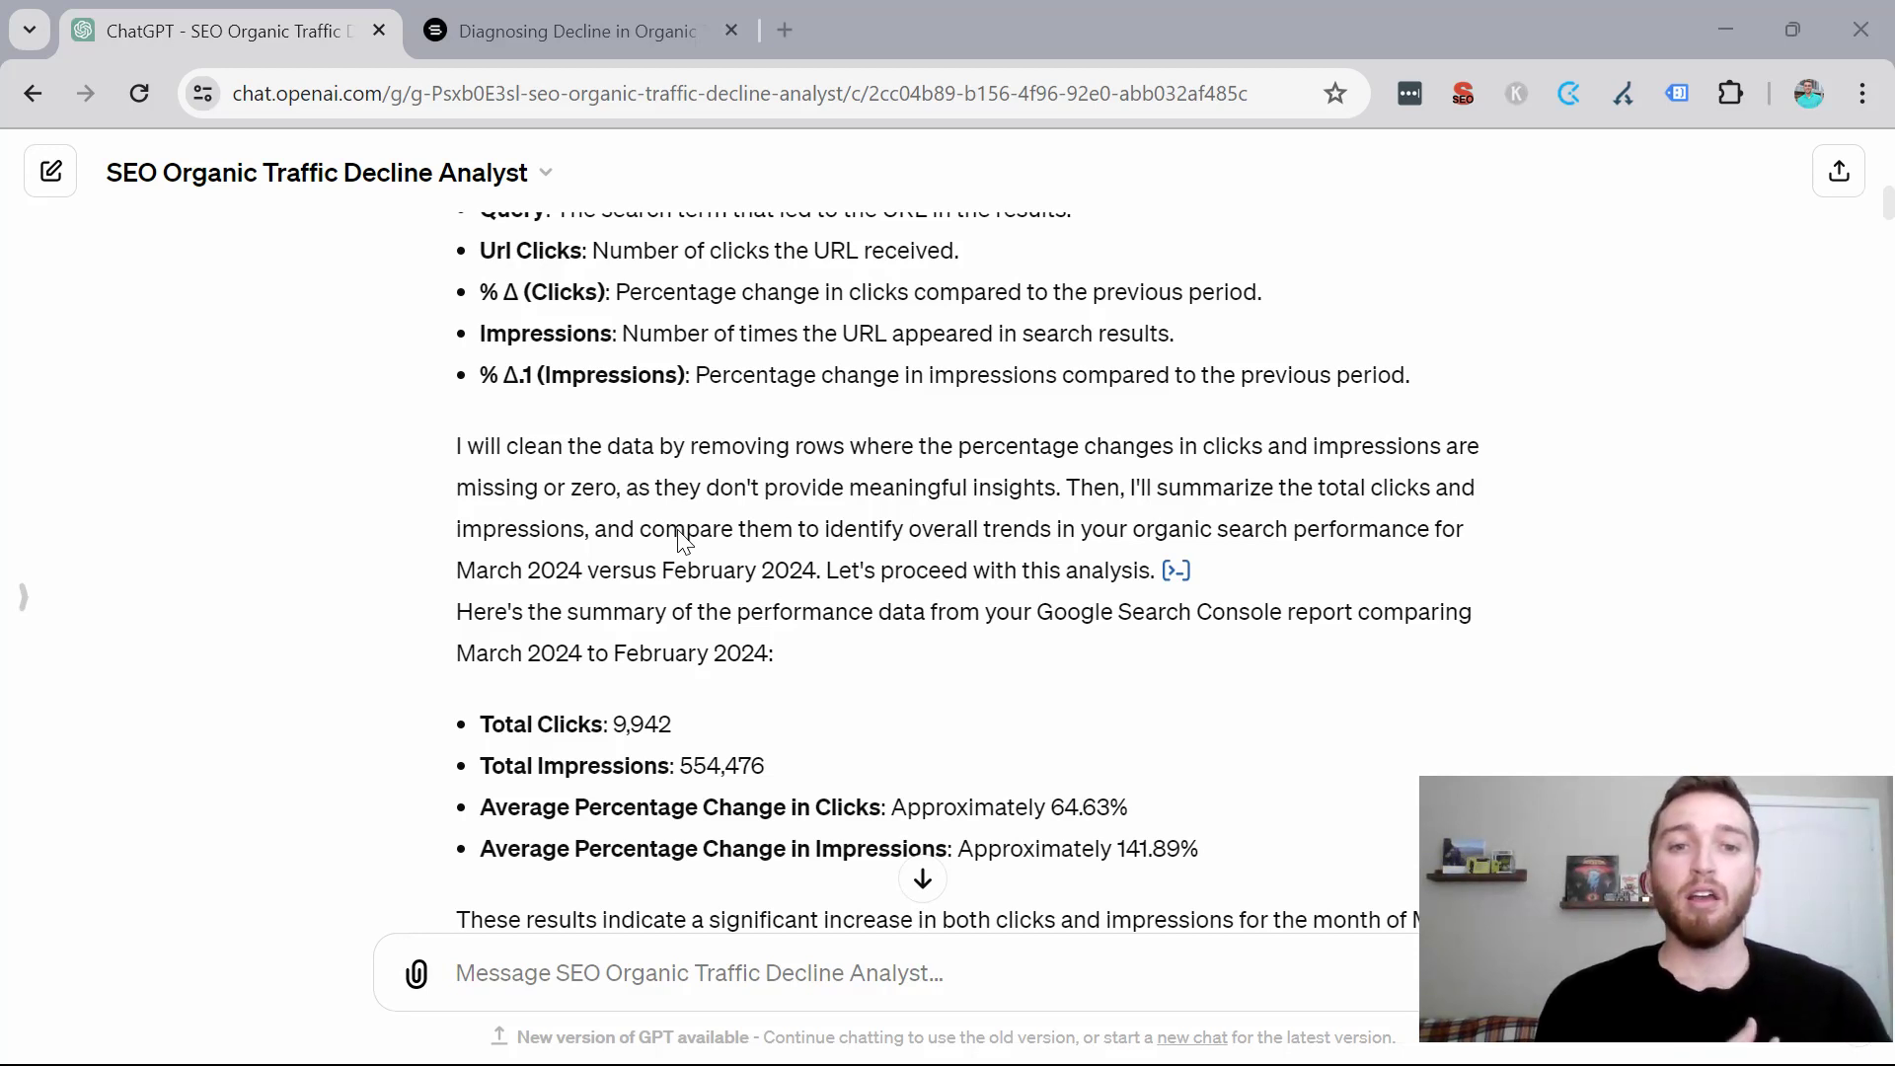
scroll(681, 538, "down", 2)
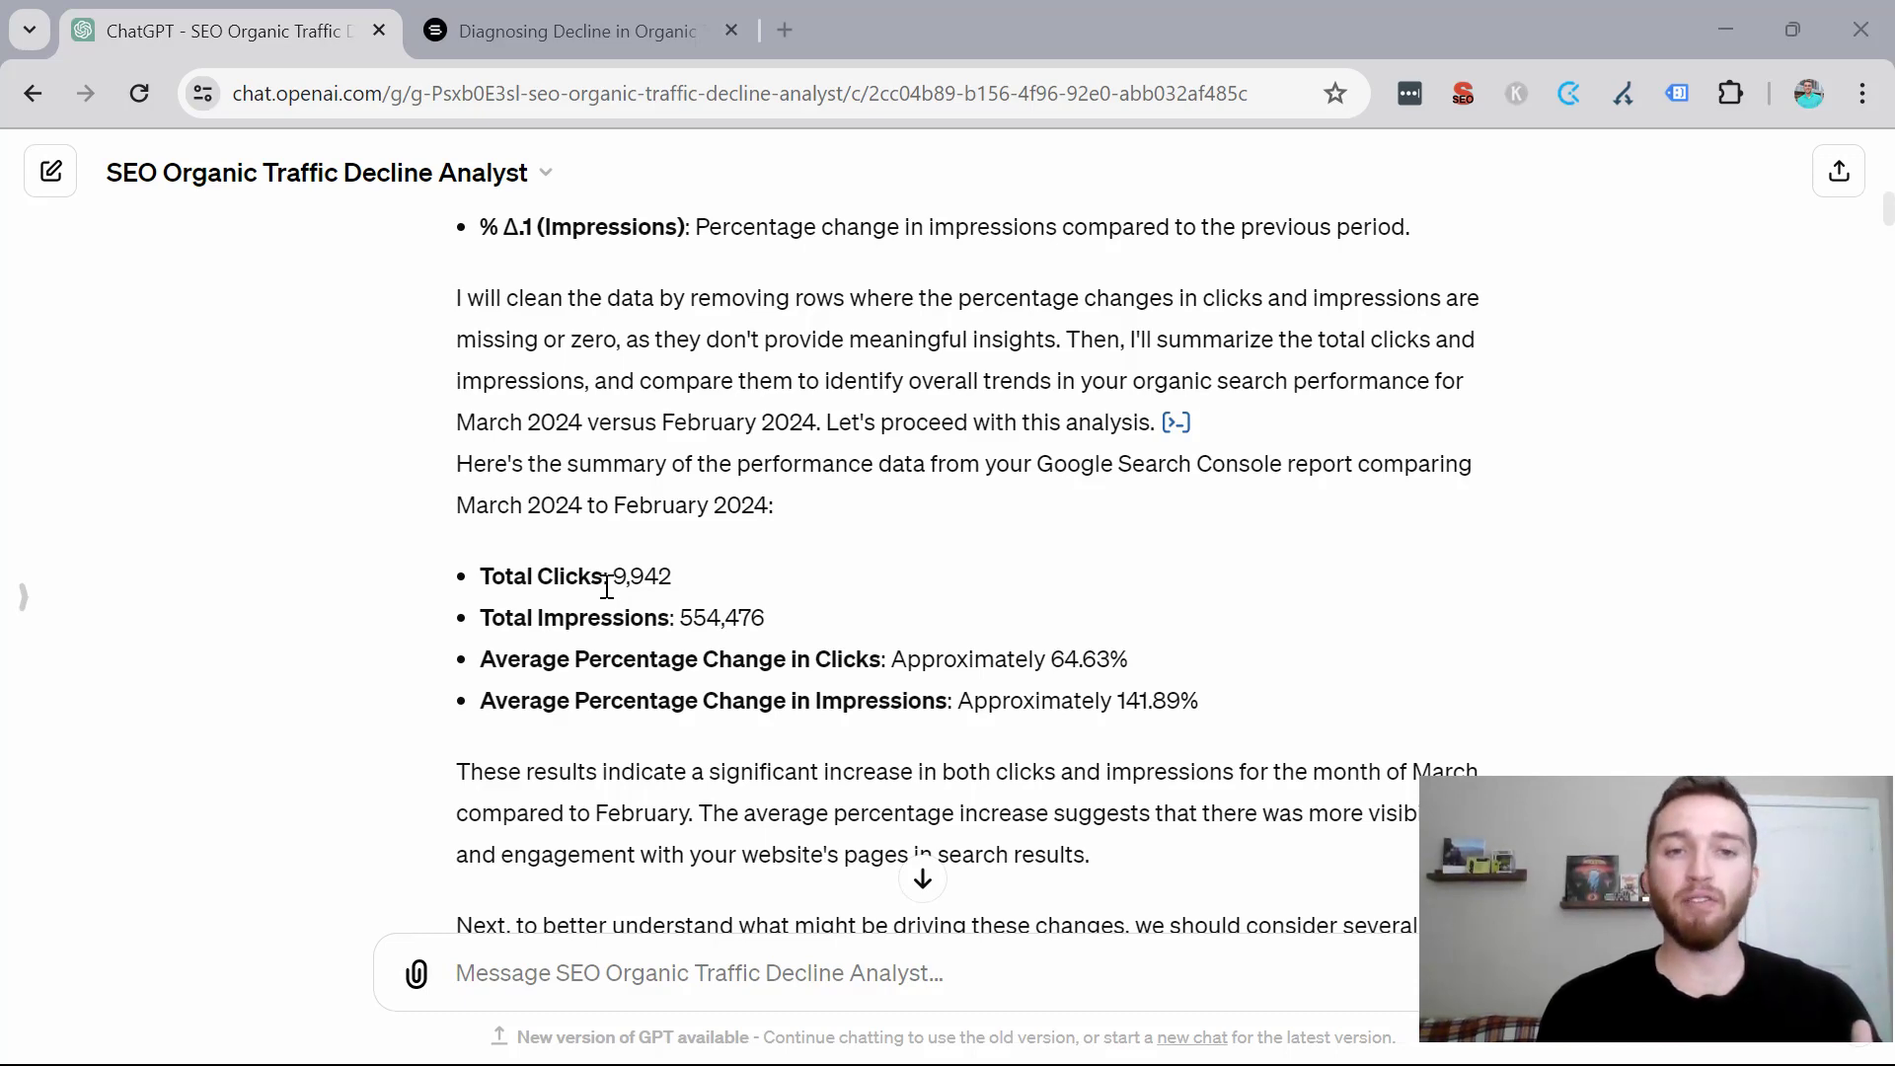
scroll(607, 586, "down", 2)
scroll(607, 586, "down", 4)
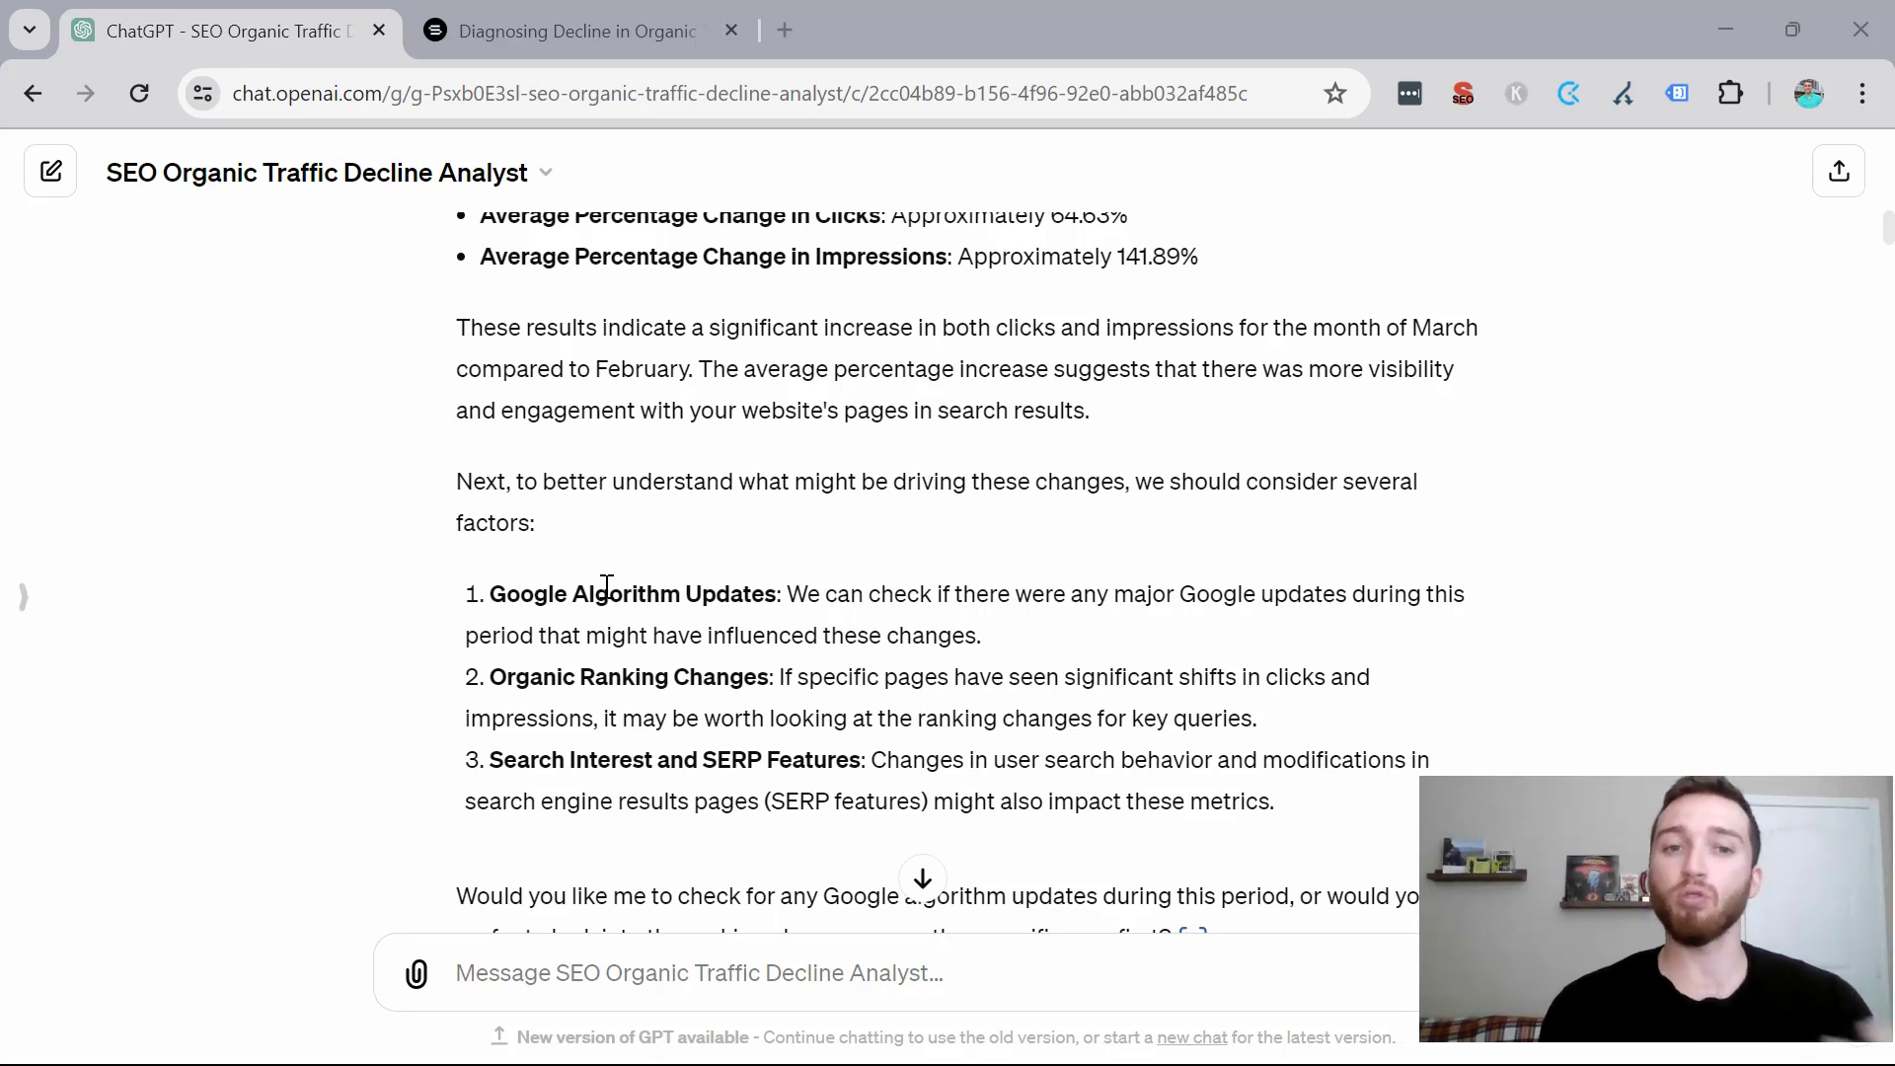
scroll(607, 585, "down", 3)
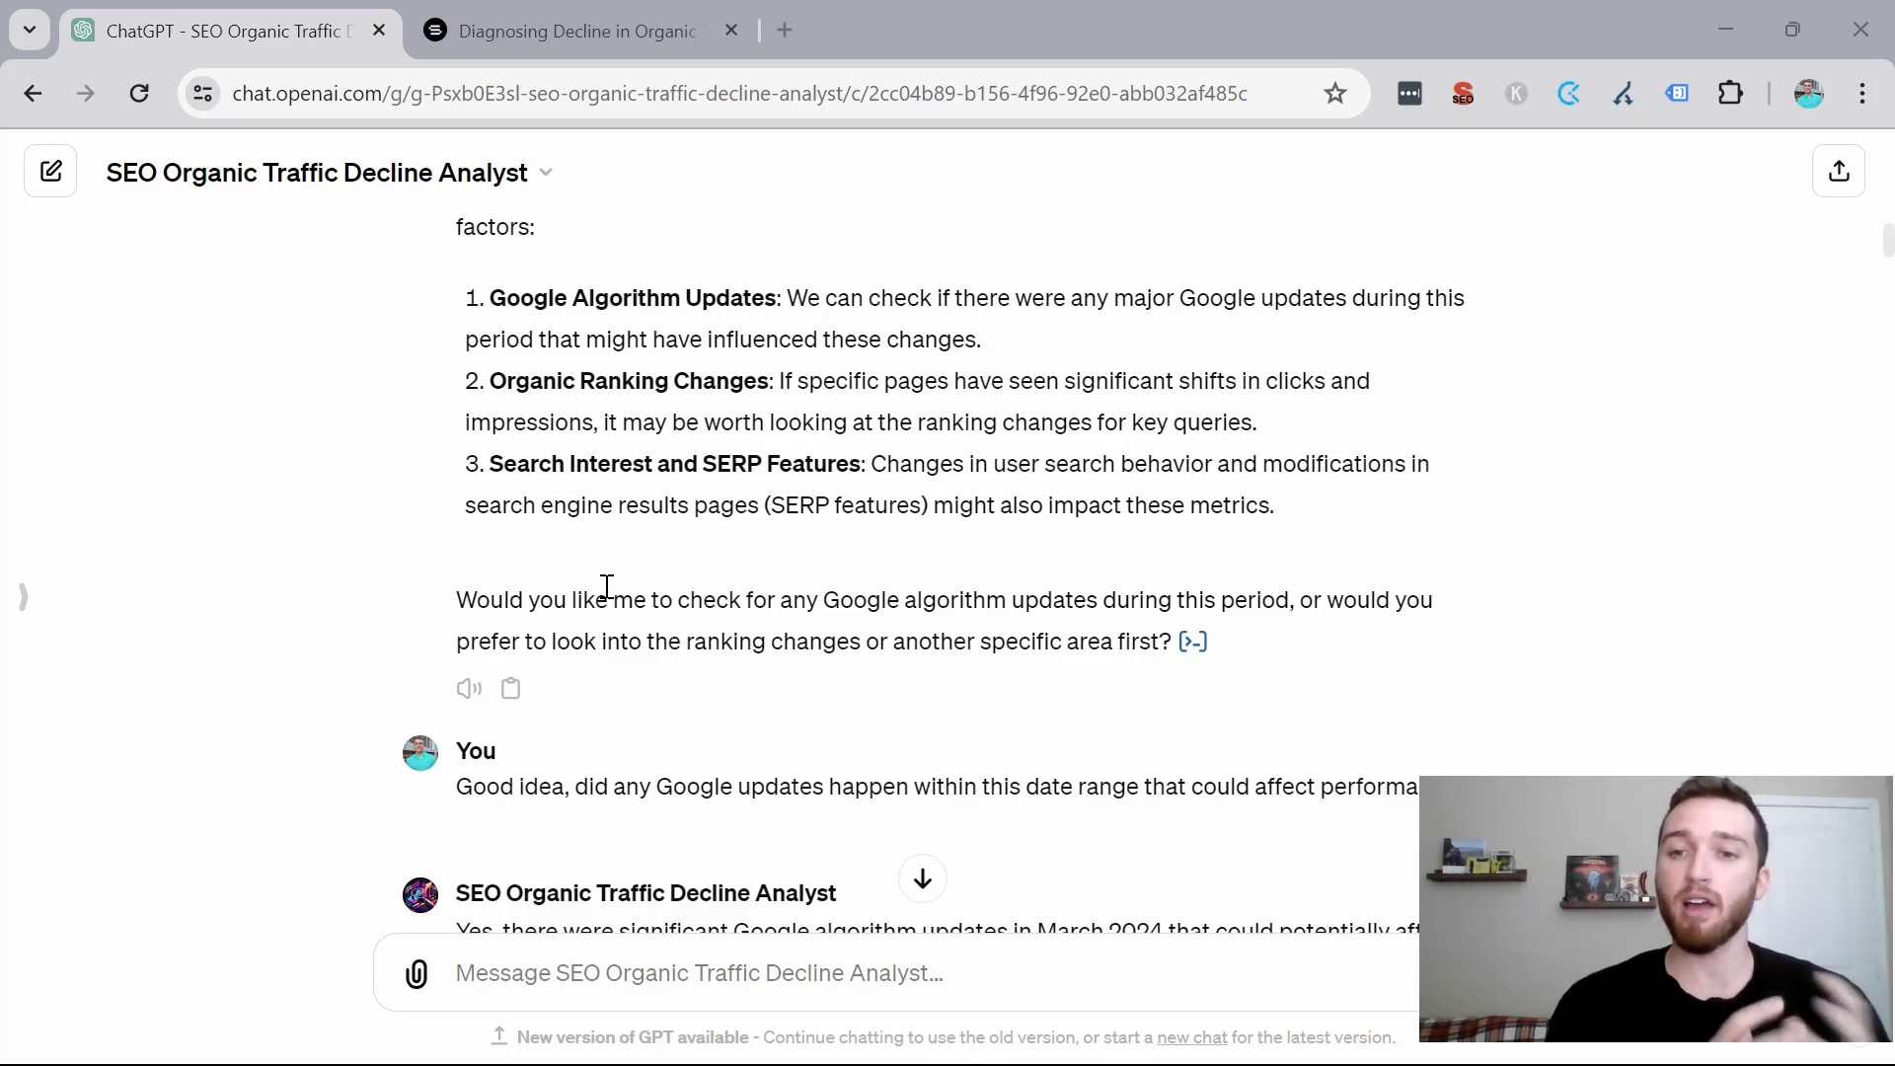
scroll(607, 585, "down", 2)
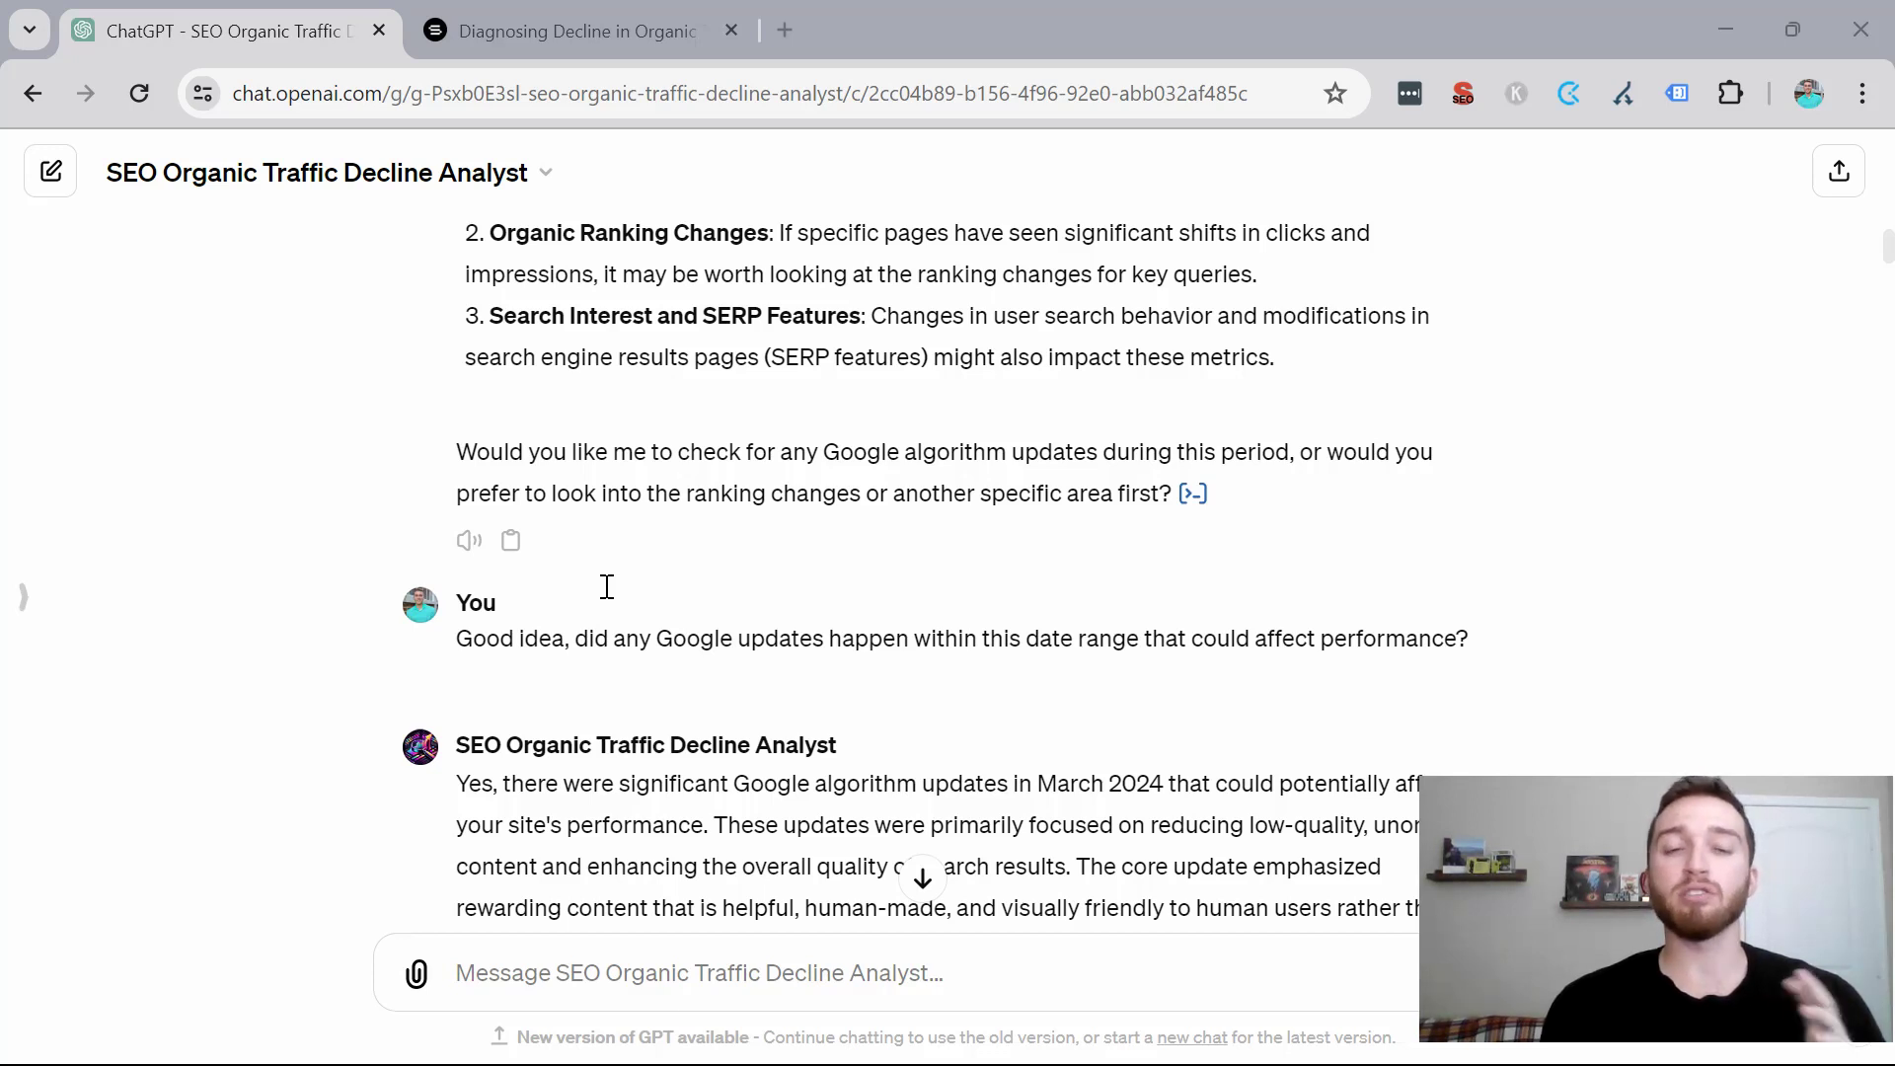
scroll(607, 586, "down", 4)
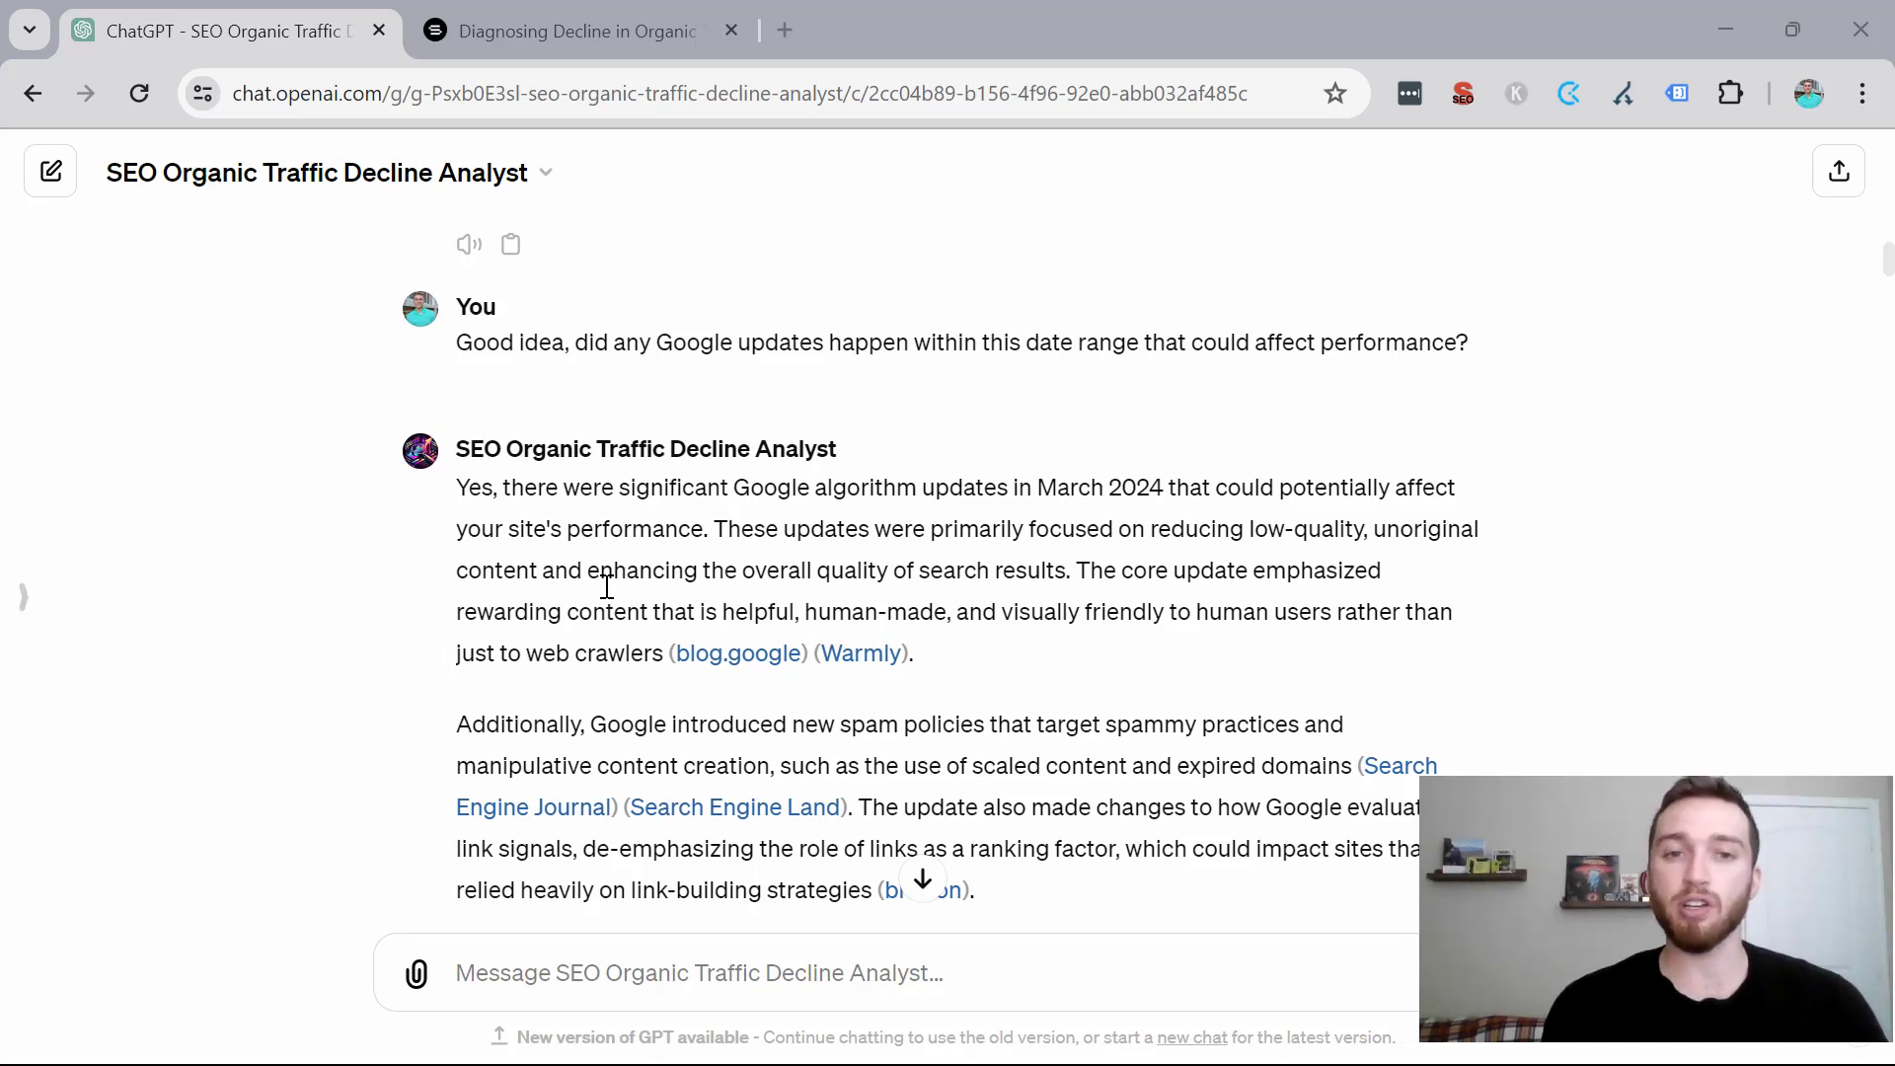
scroll(541, 655, "down", 2)
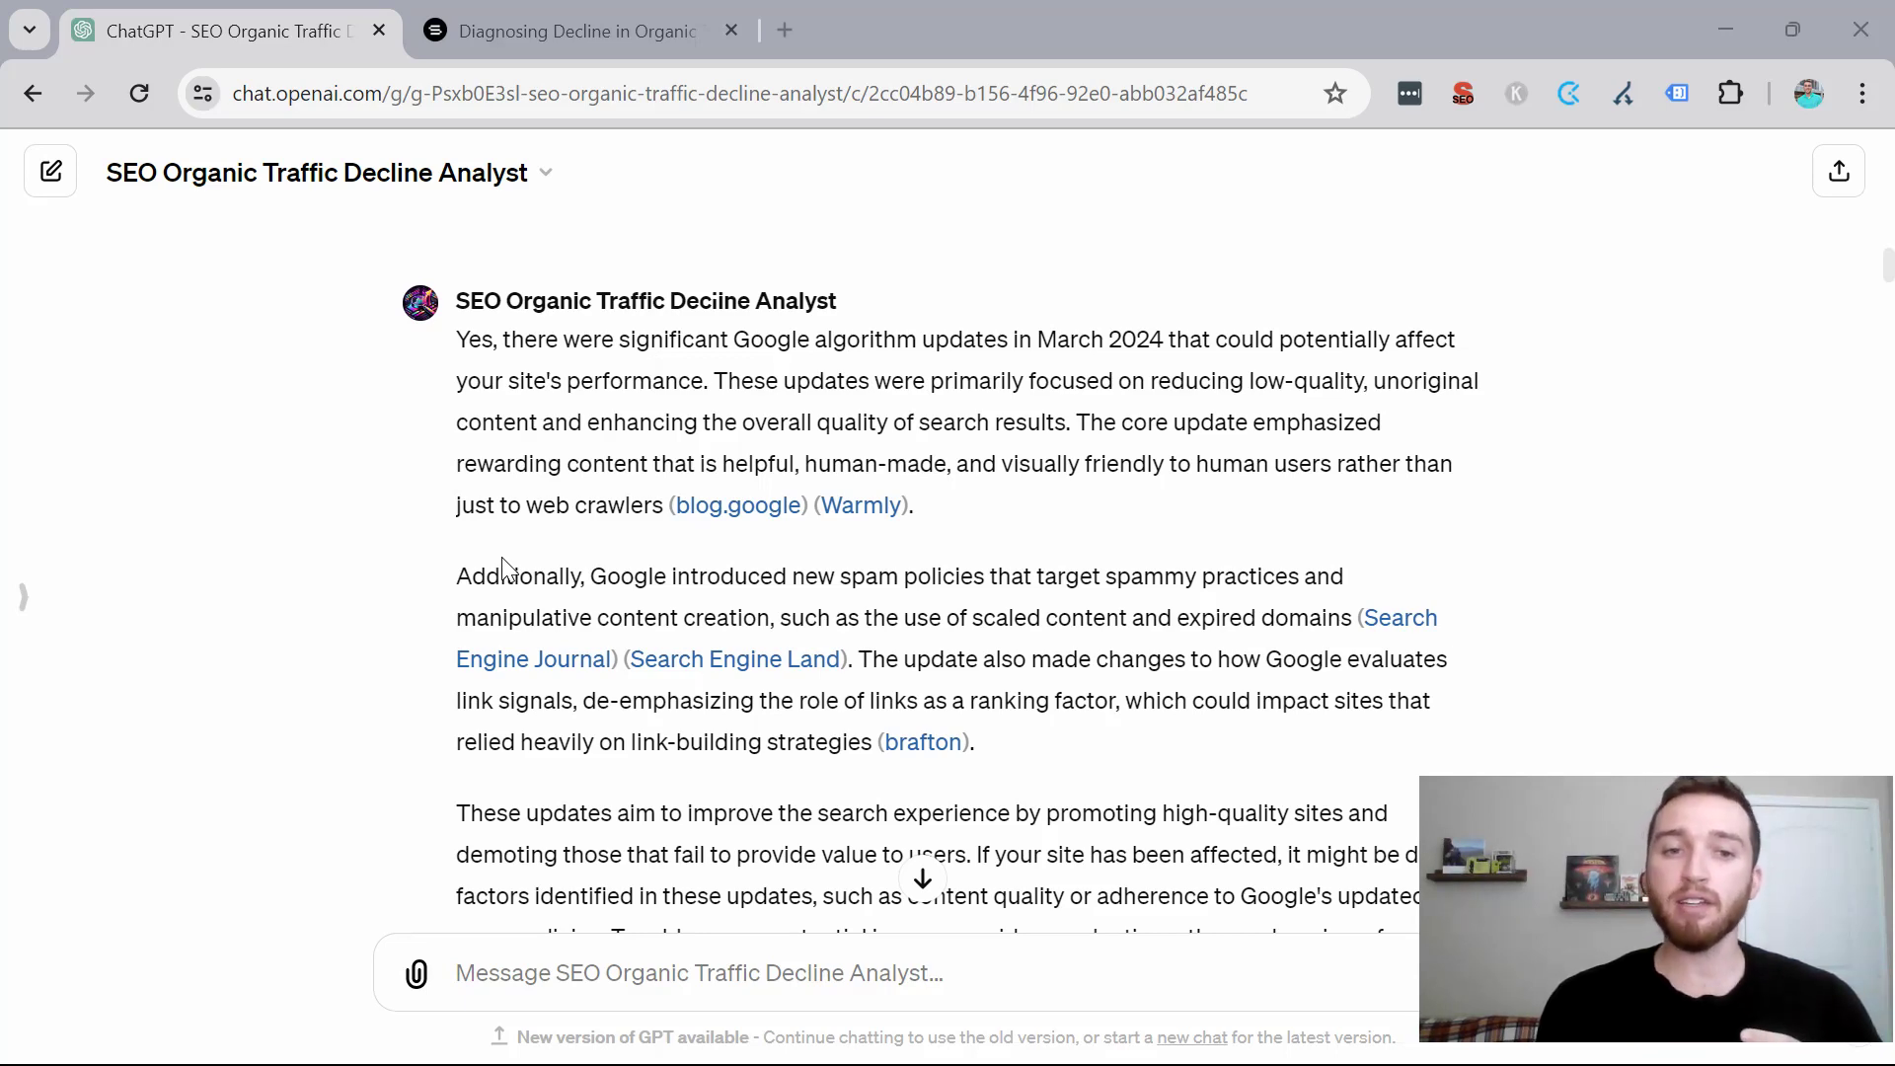
scroll(541, 592, "down", 3)
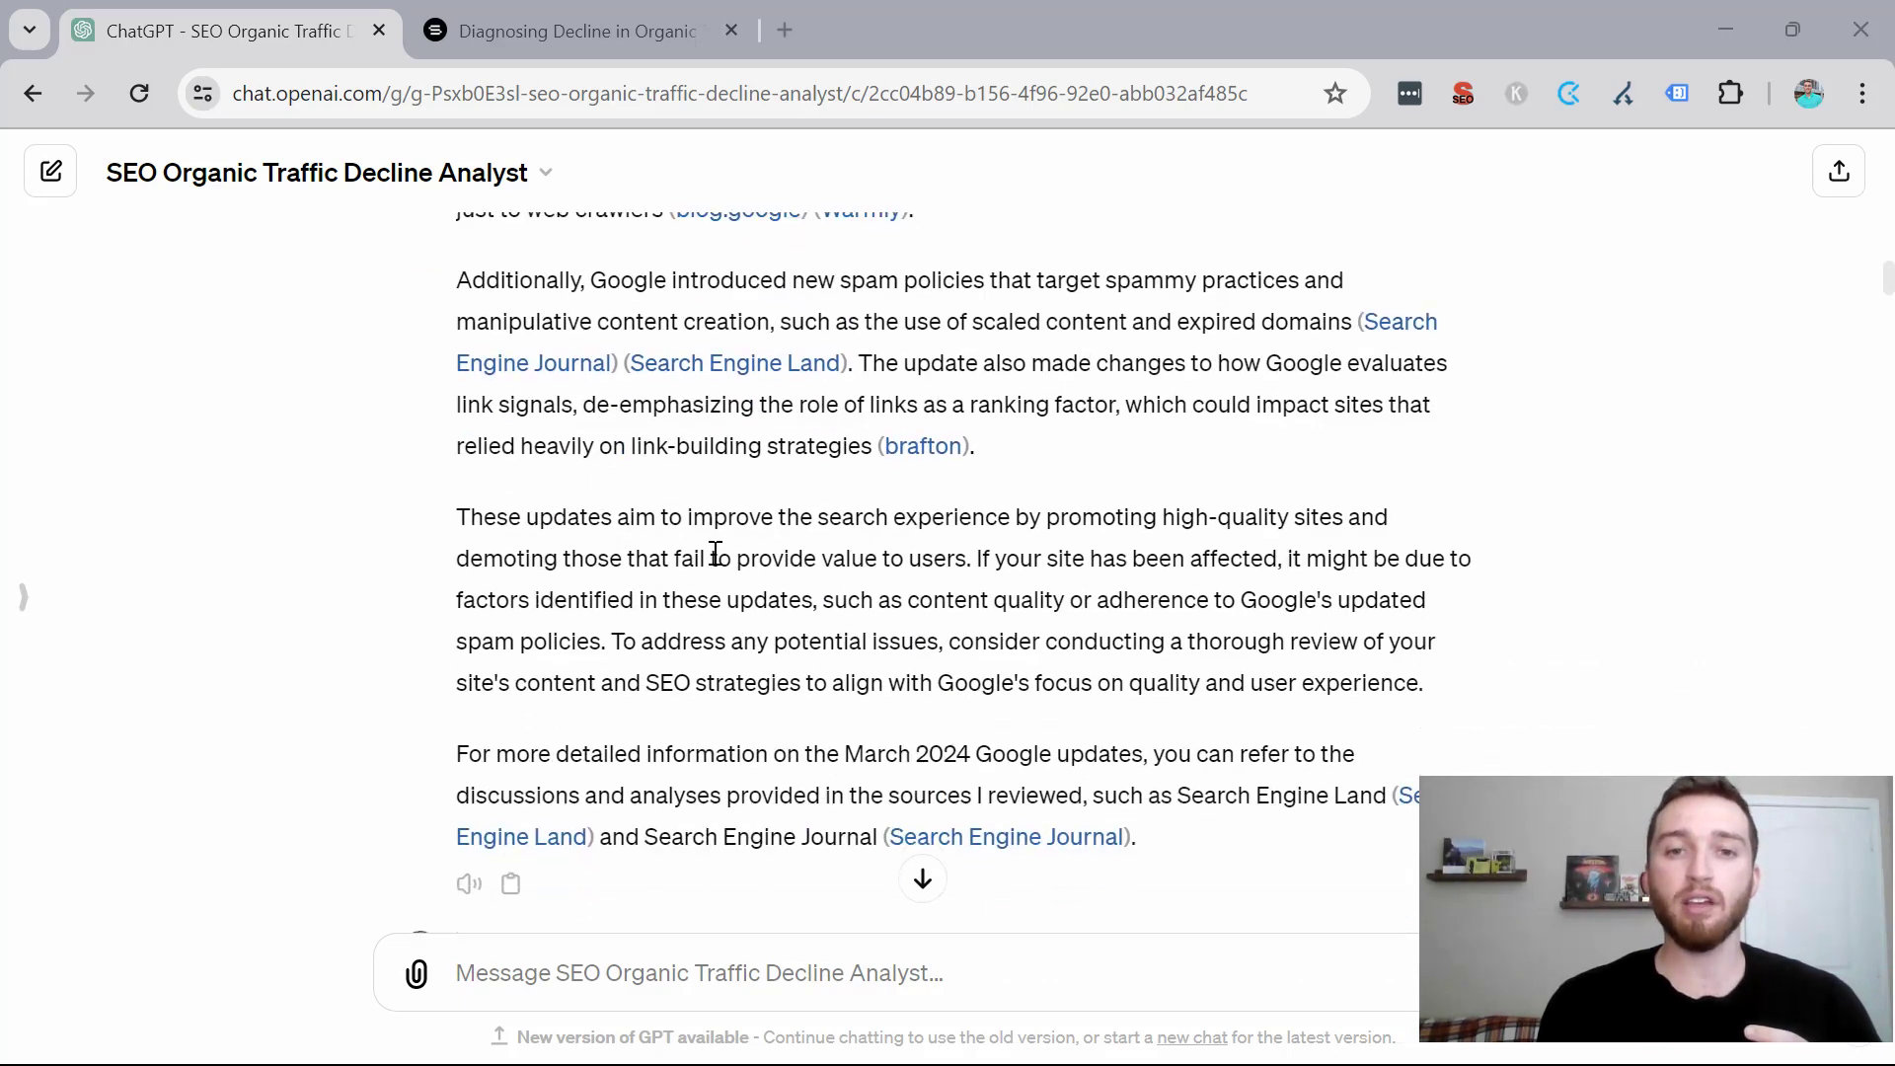
scroll(716, 553, "down", 3)
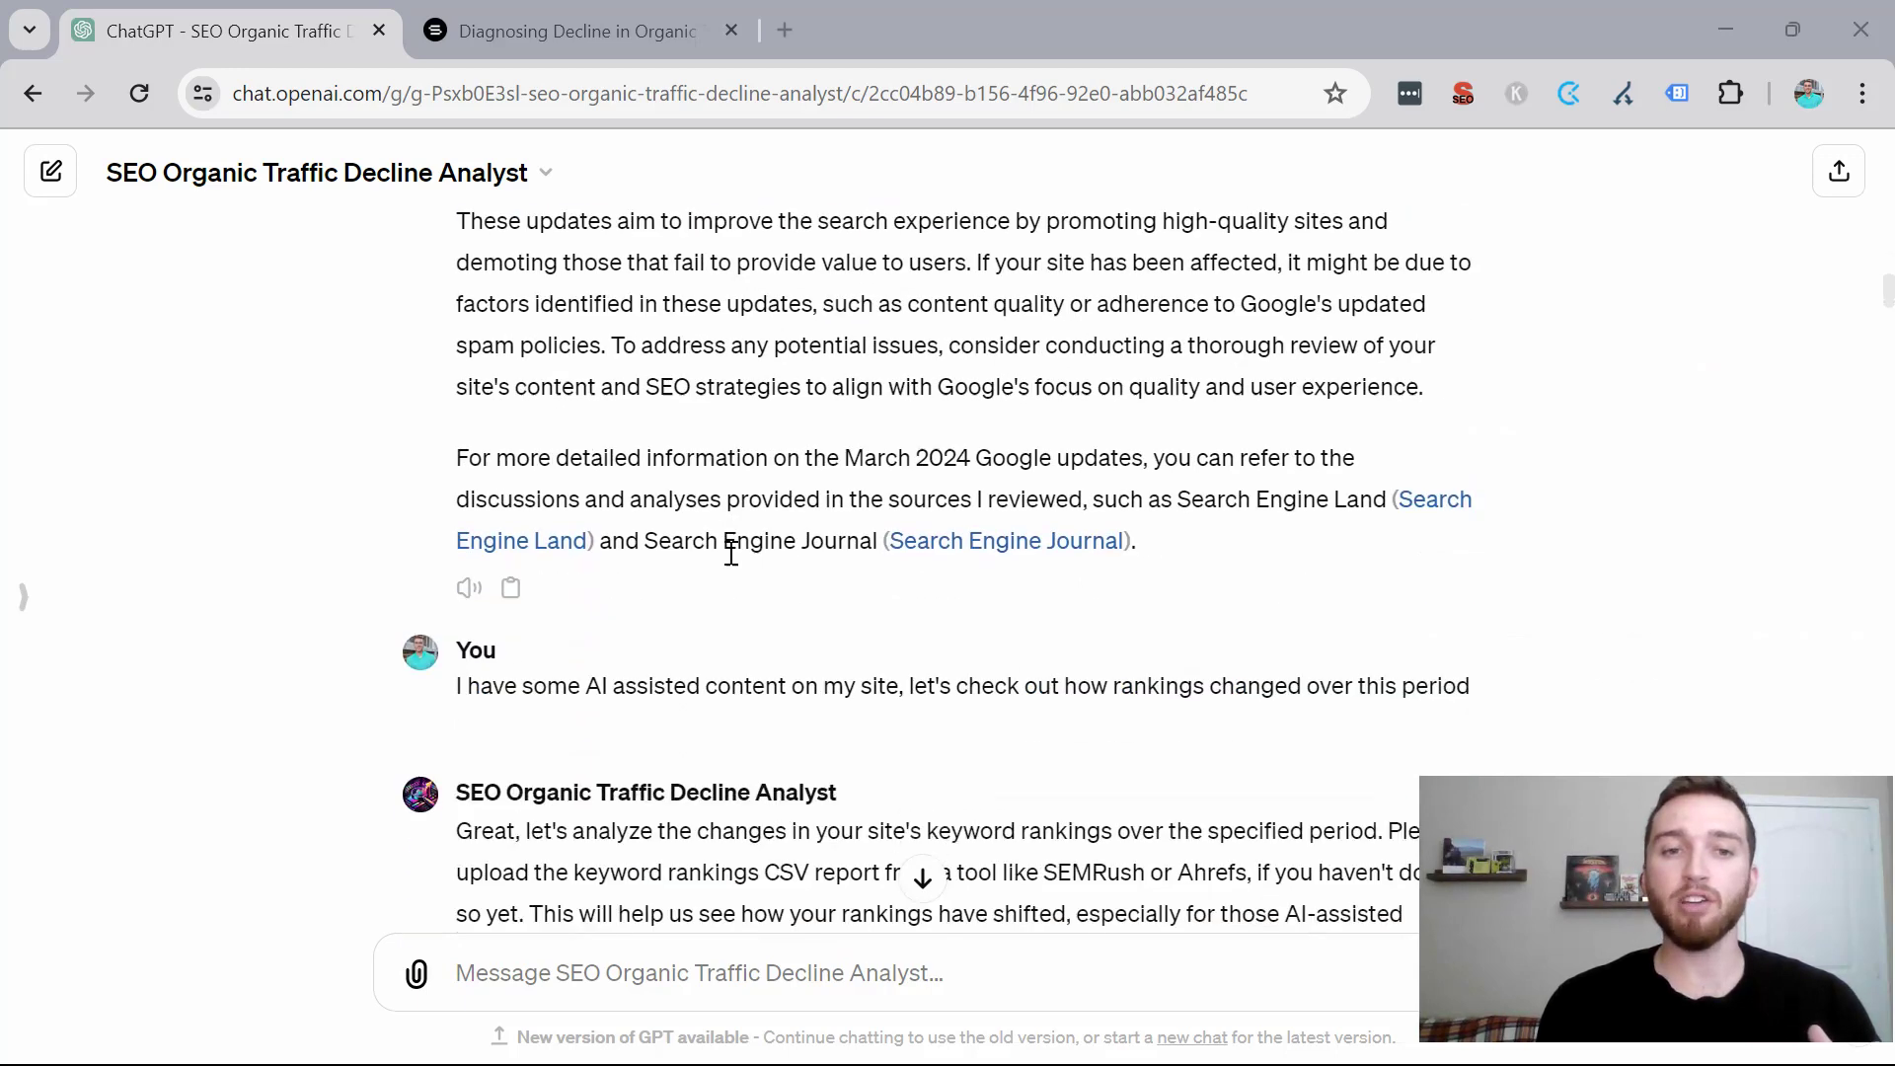
scroll(731, 554, "down", 2)
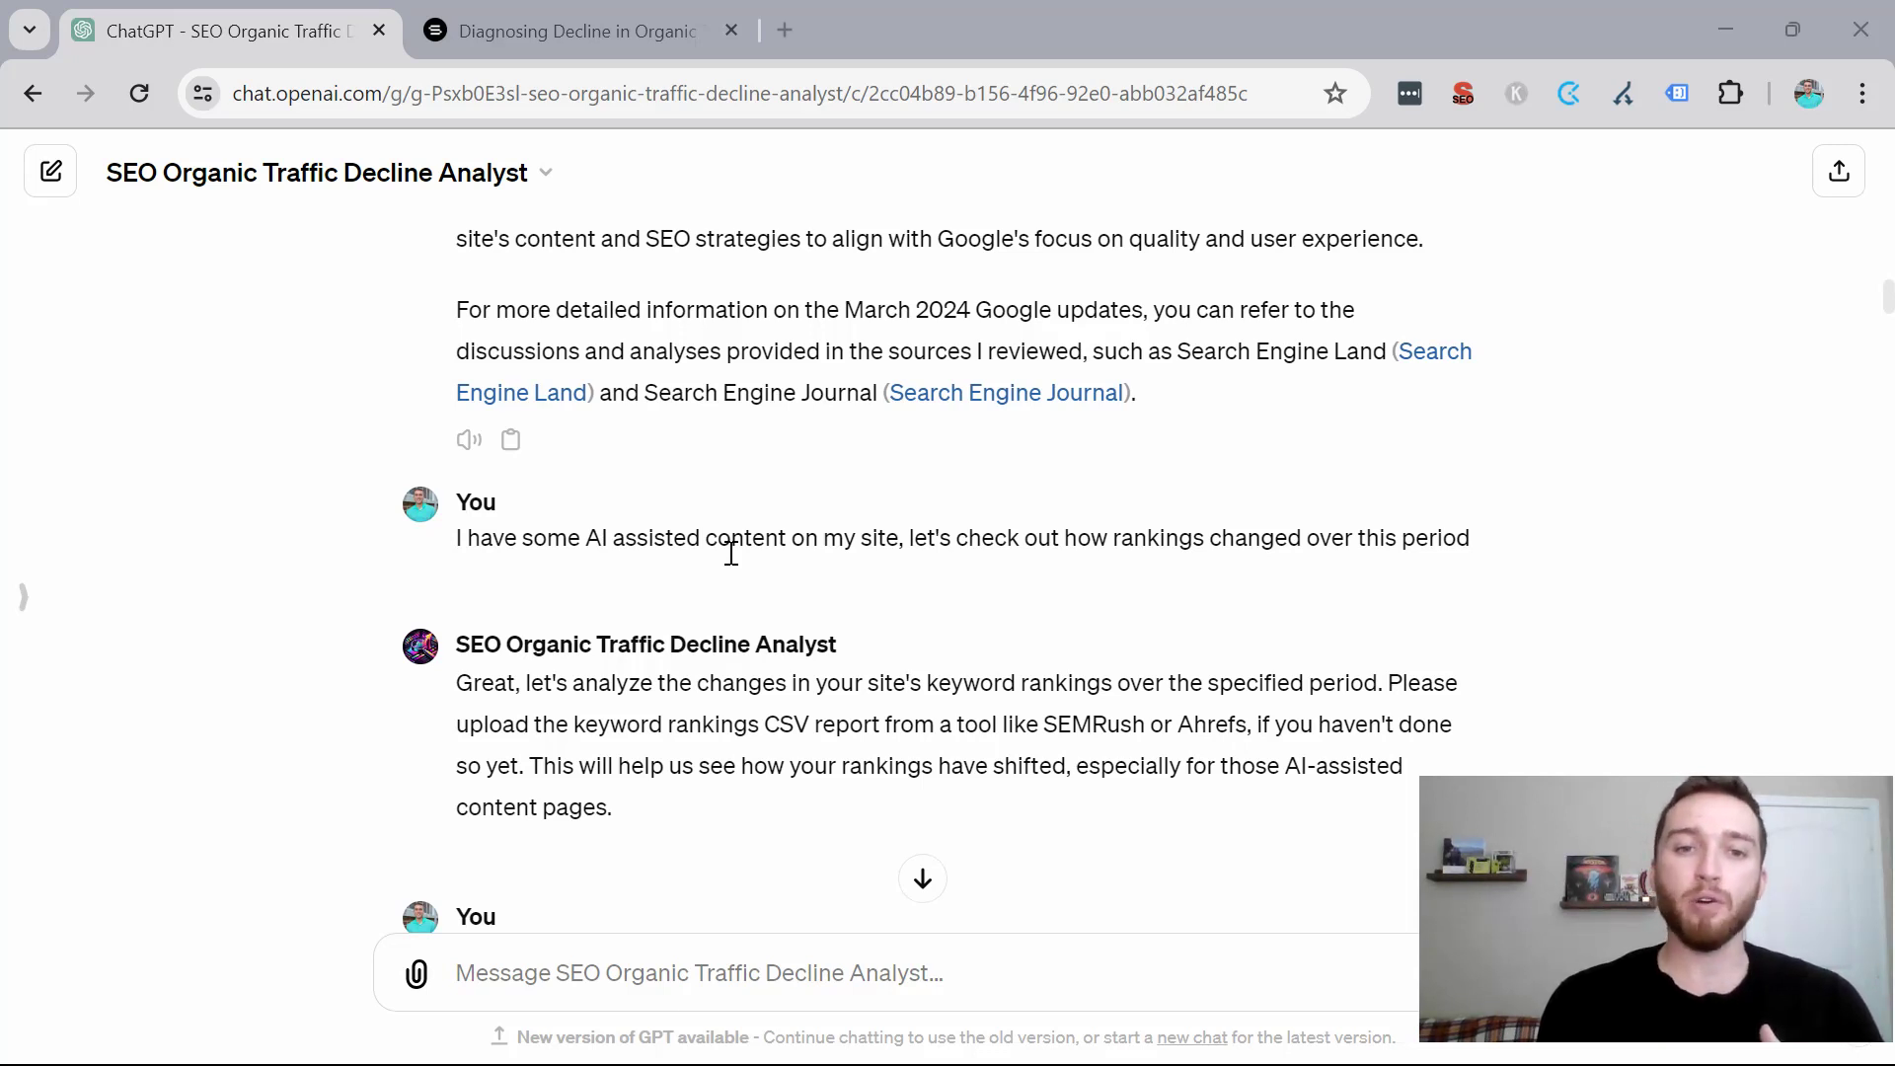
scroll(732, 553, "down", 2)
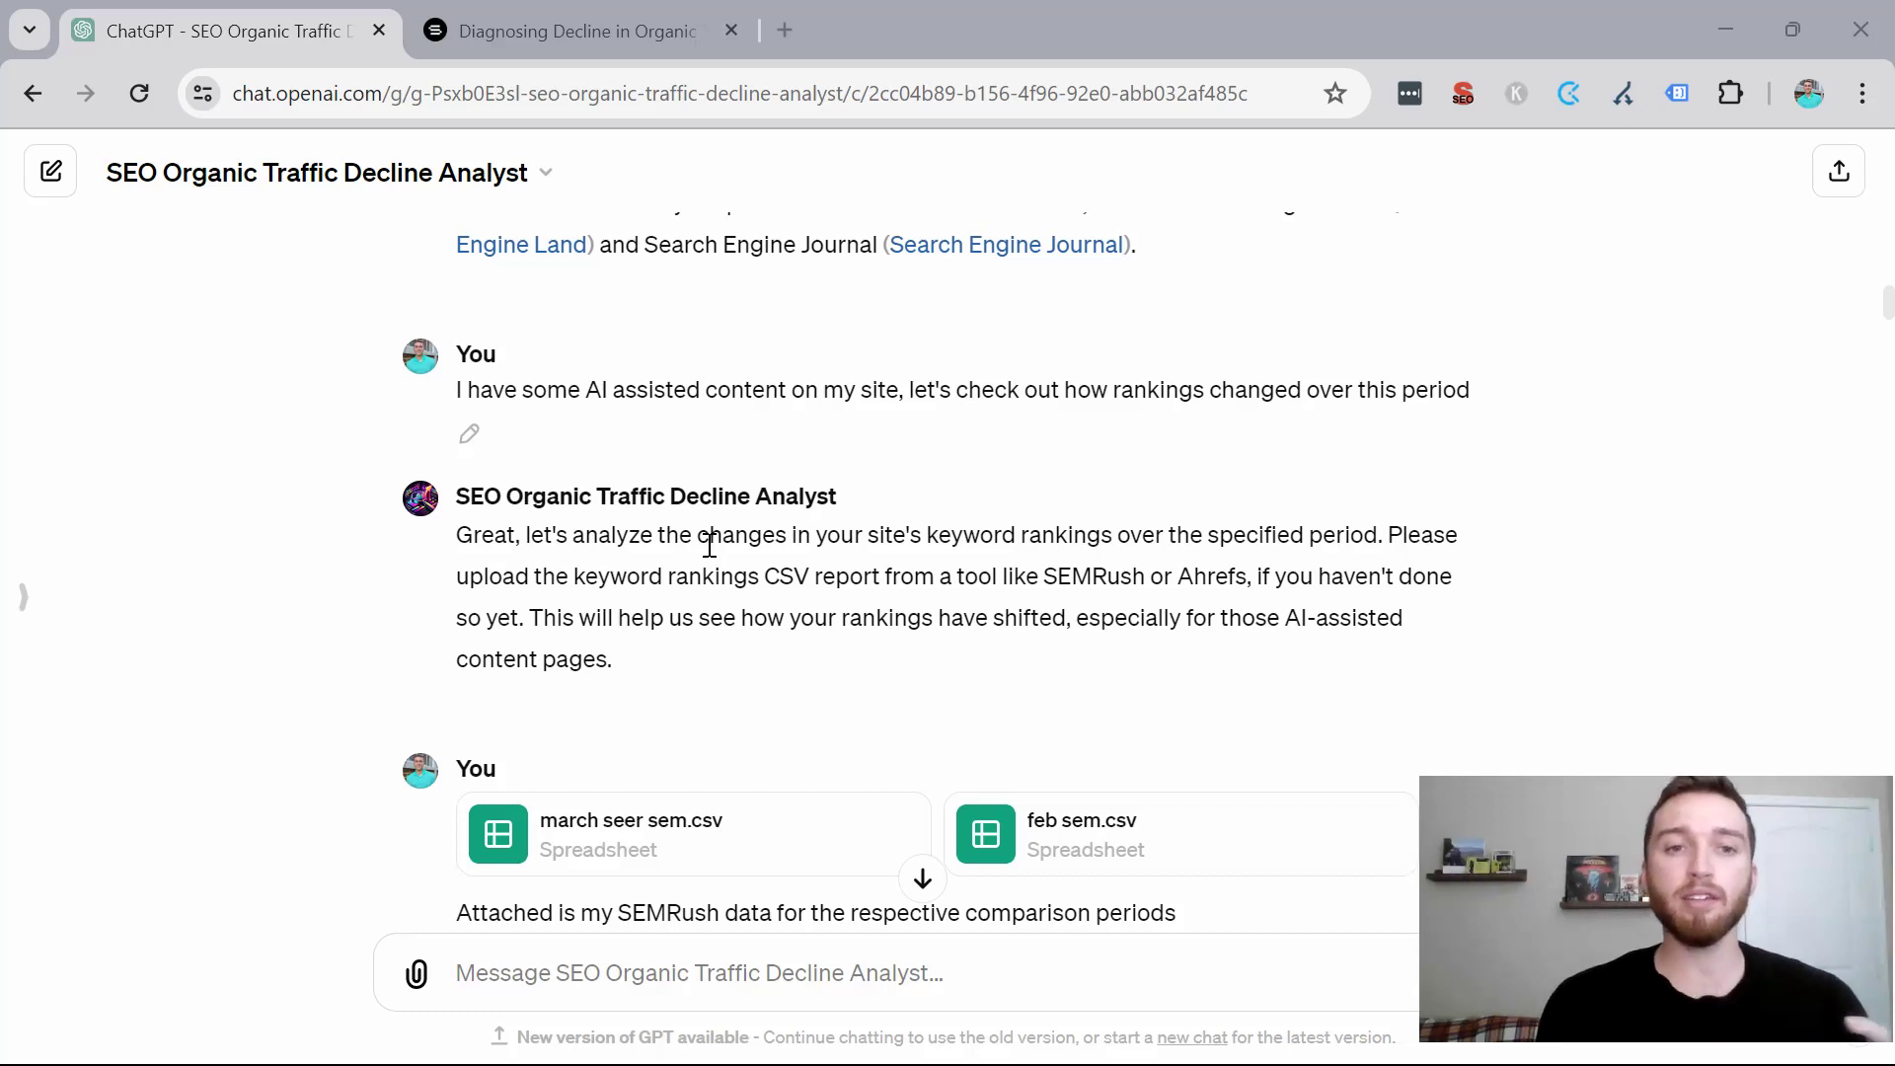
scroll(620, 573, "down", 5)
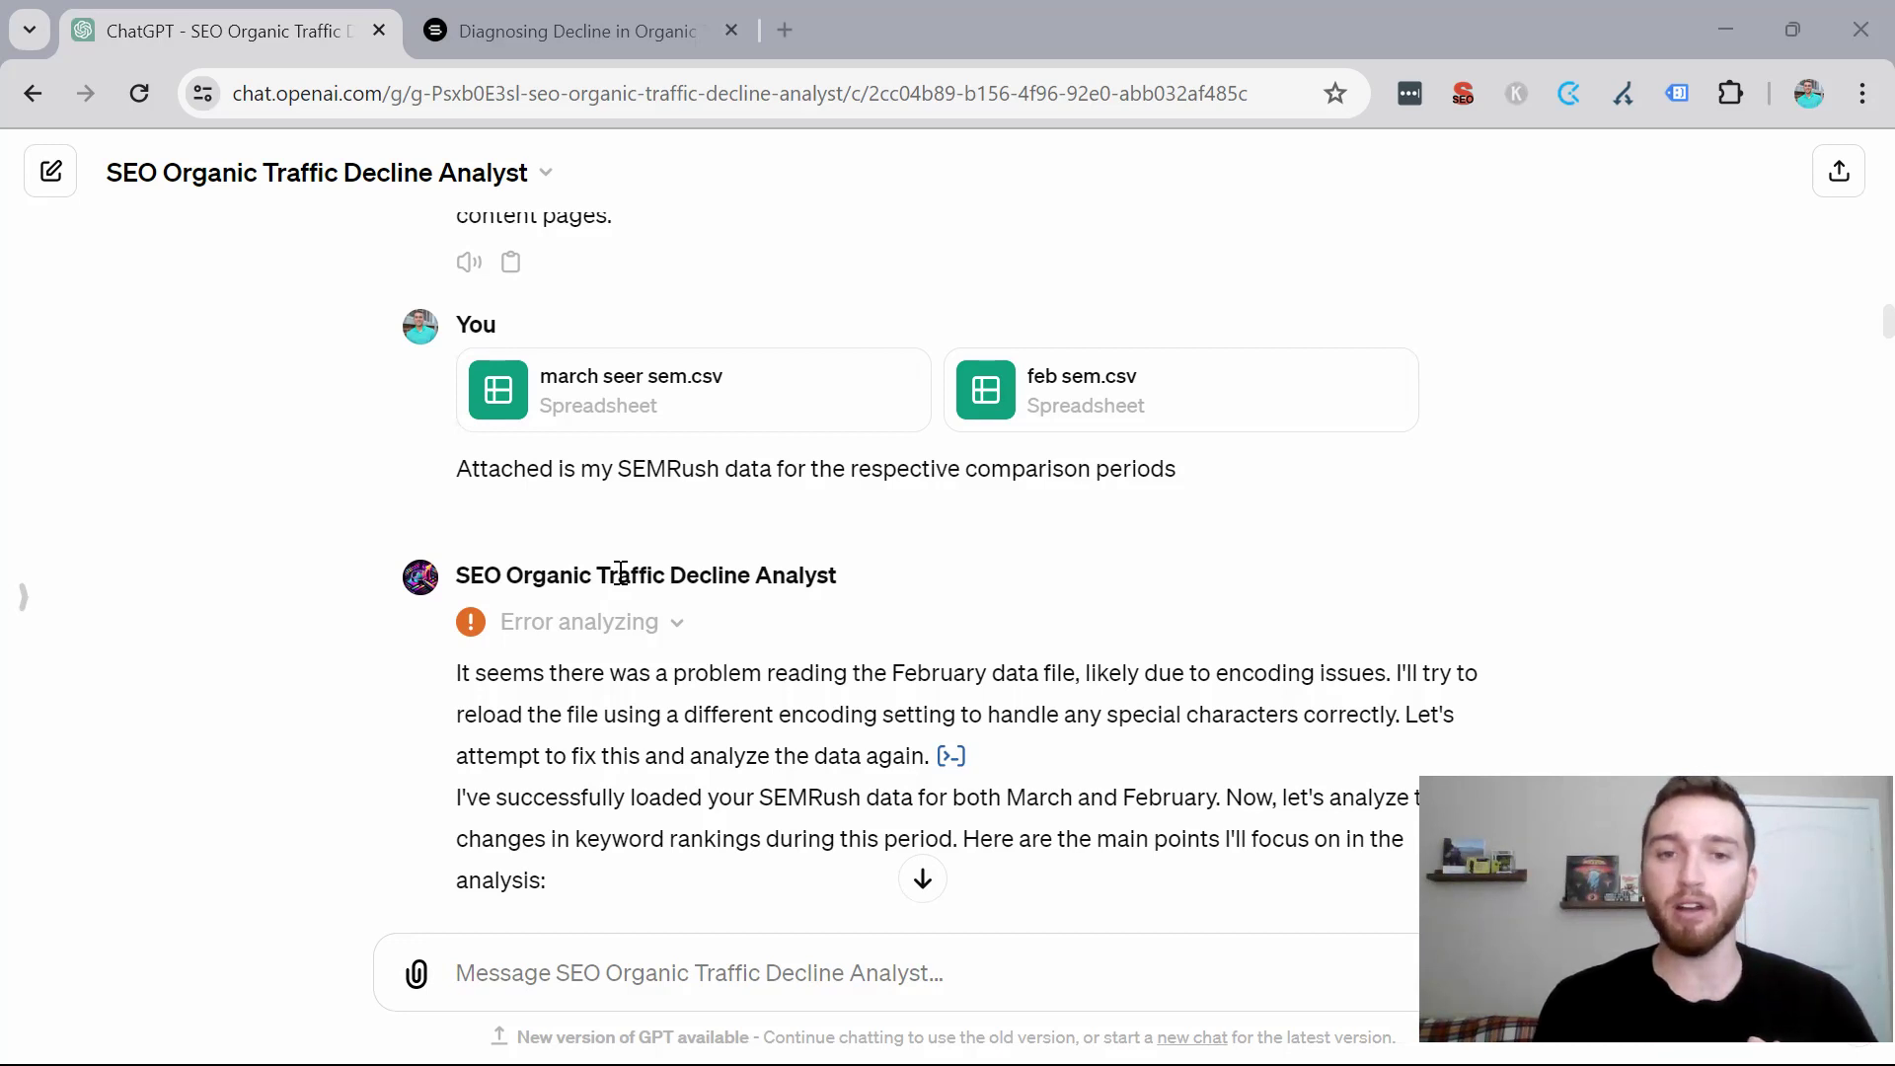
scroll(635, 576, "down", 2)
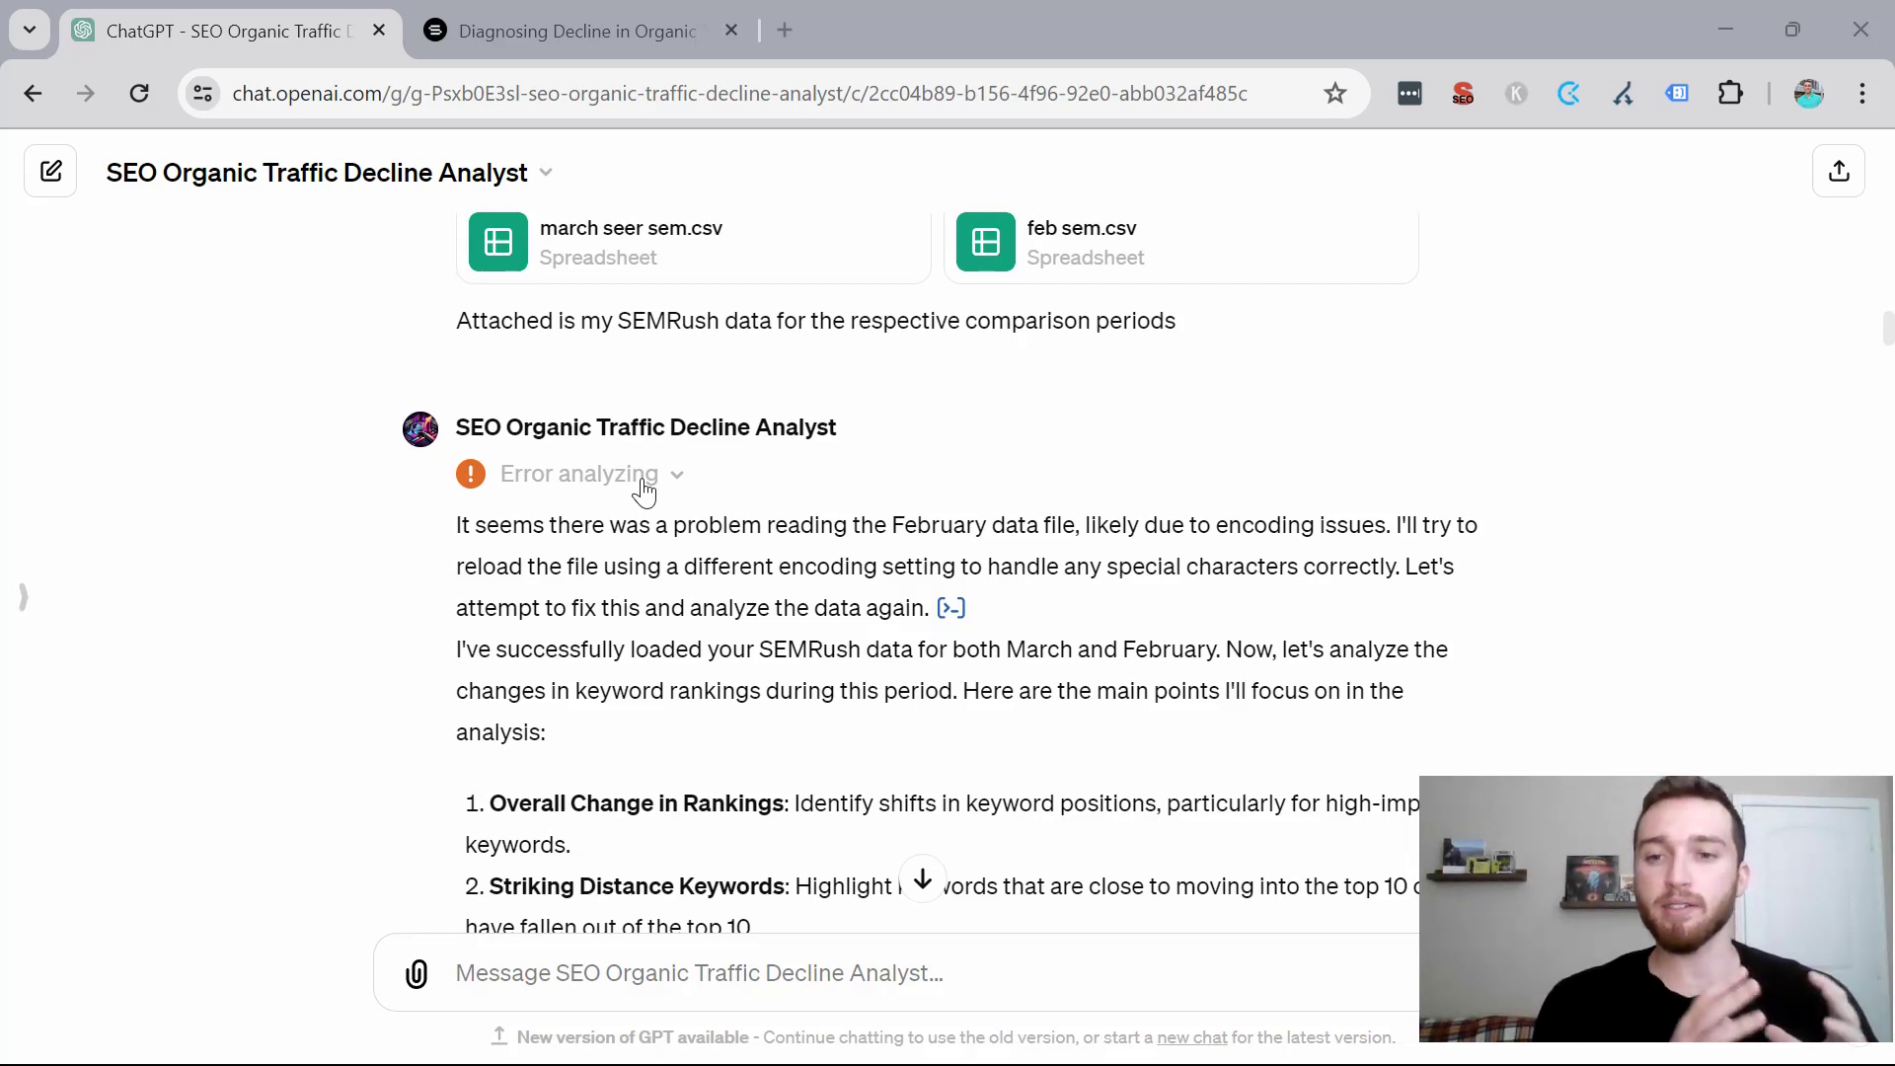
scroll(643, 488, "down", 2)
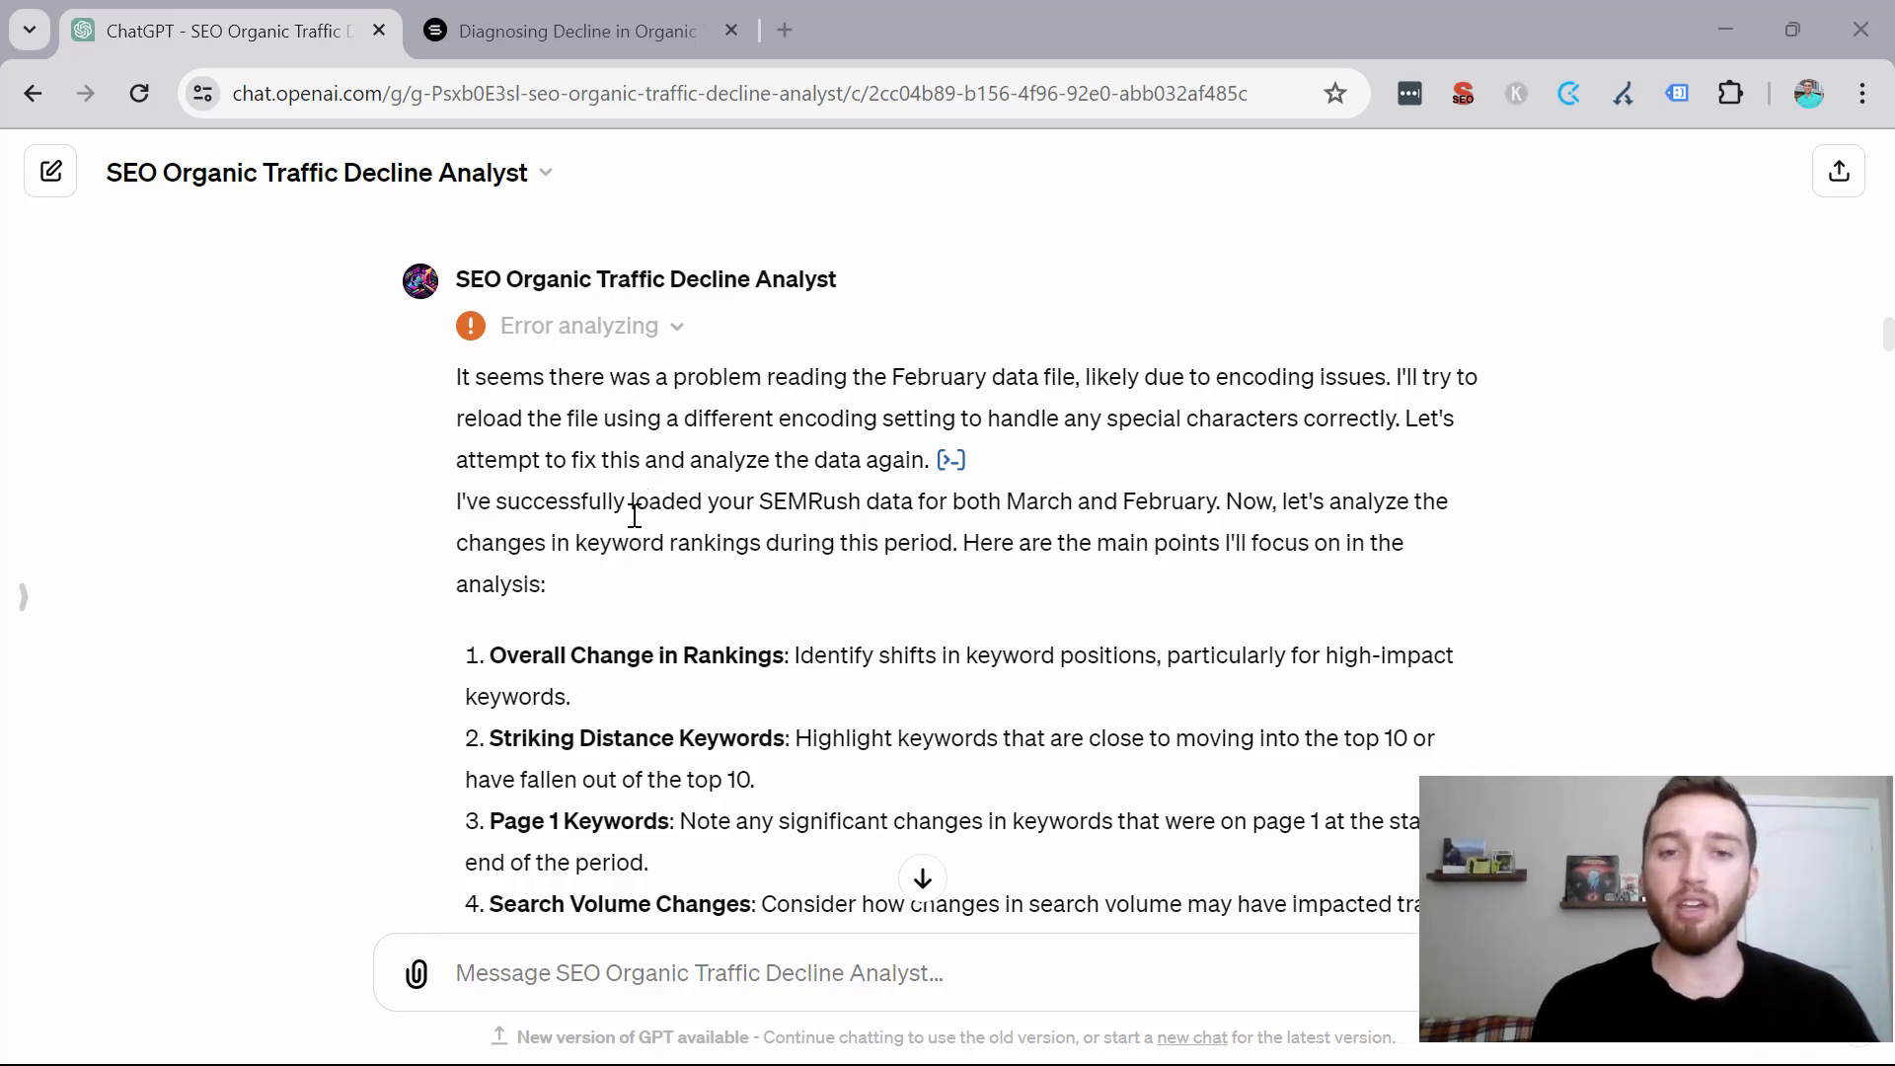
scroll(677, 592, "down", 3)
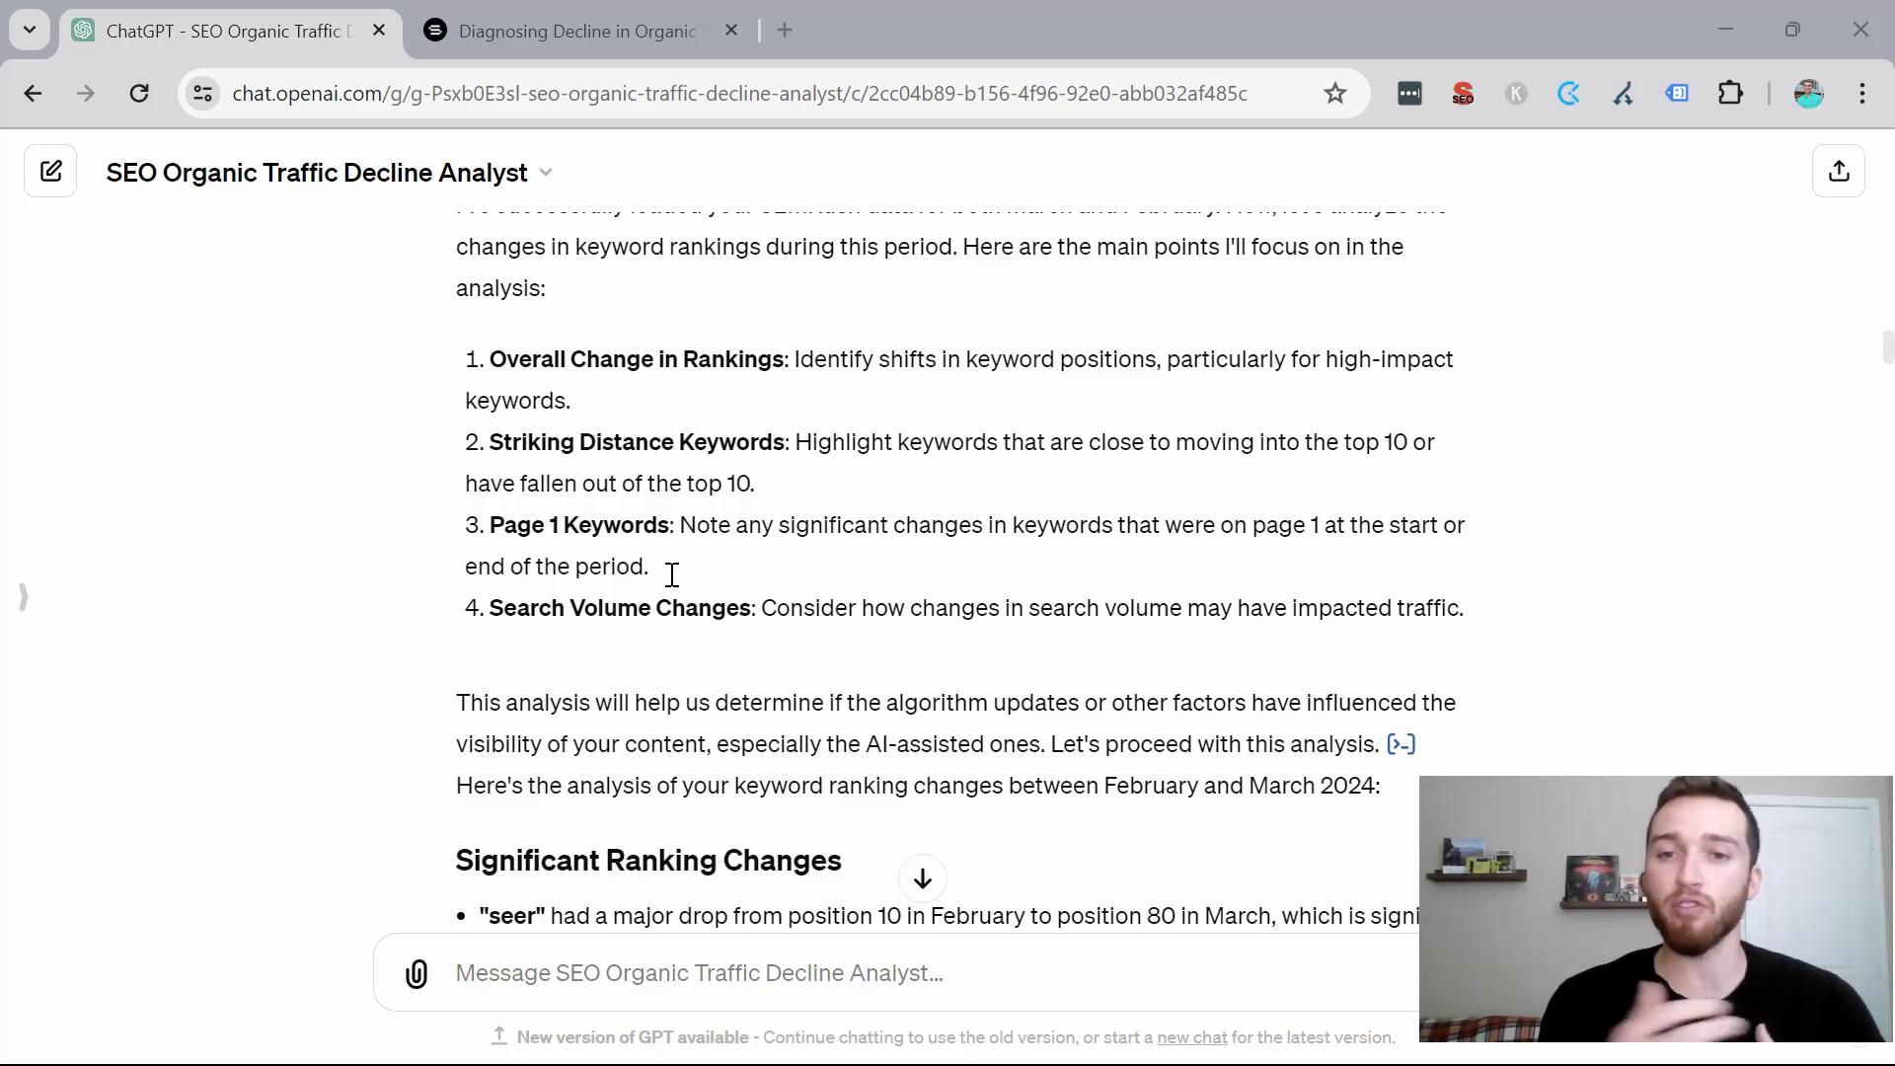
scroll(672, 574, "down", 1)
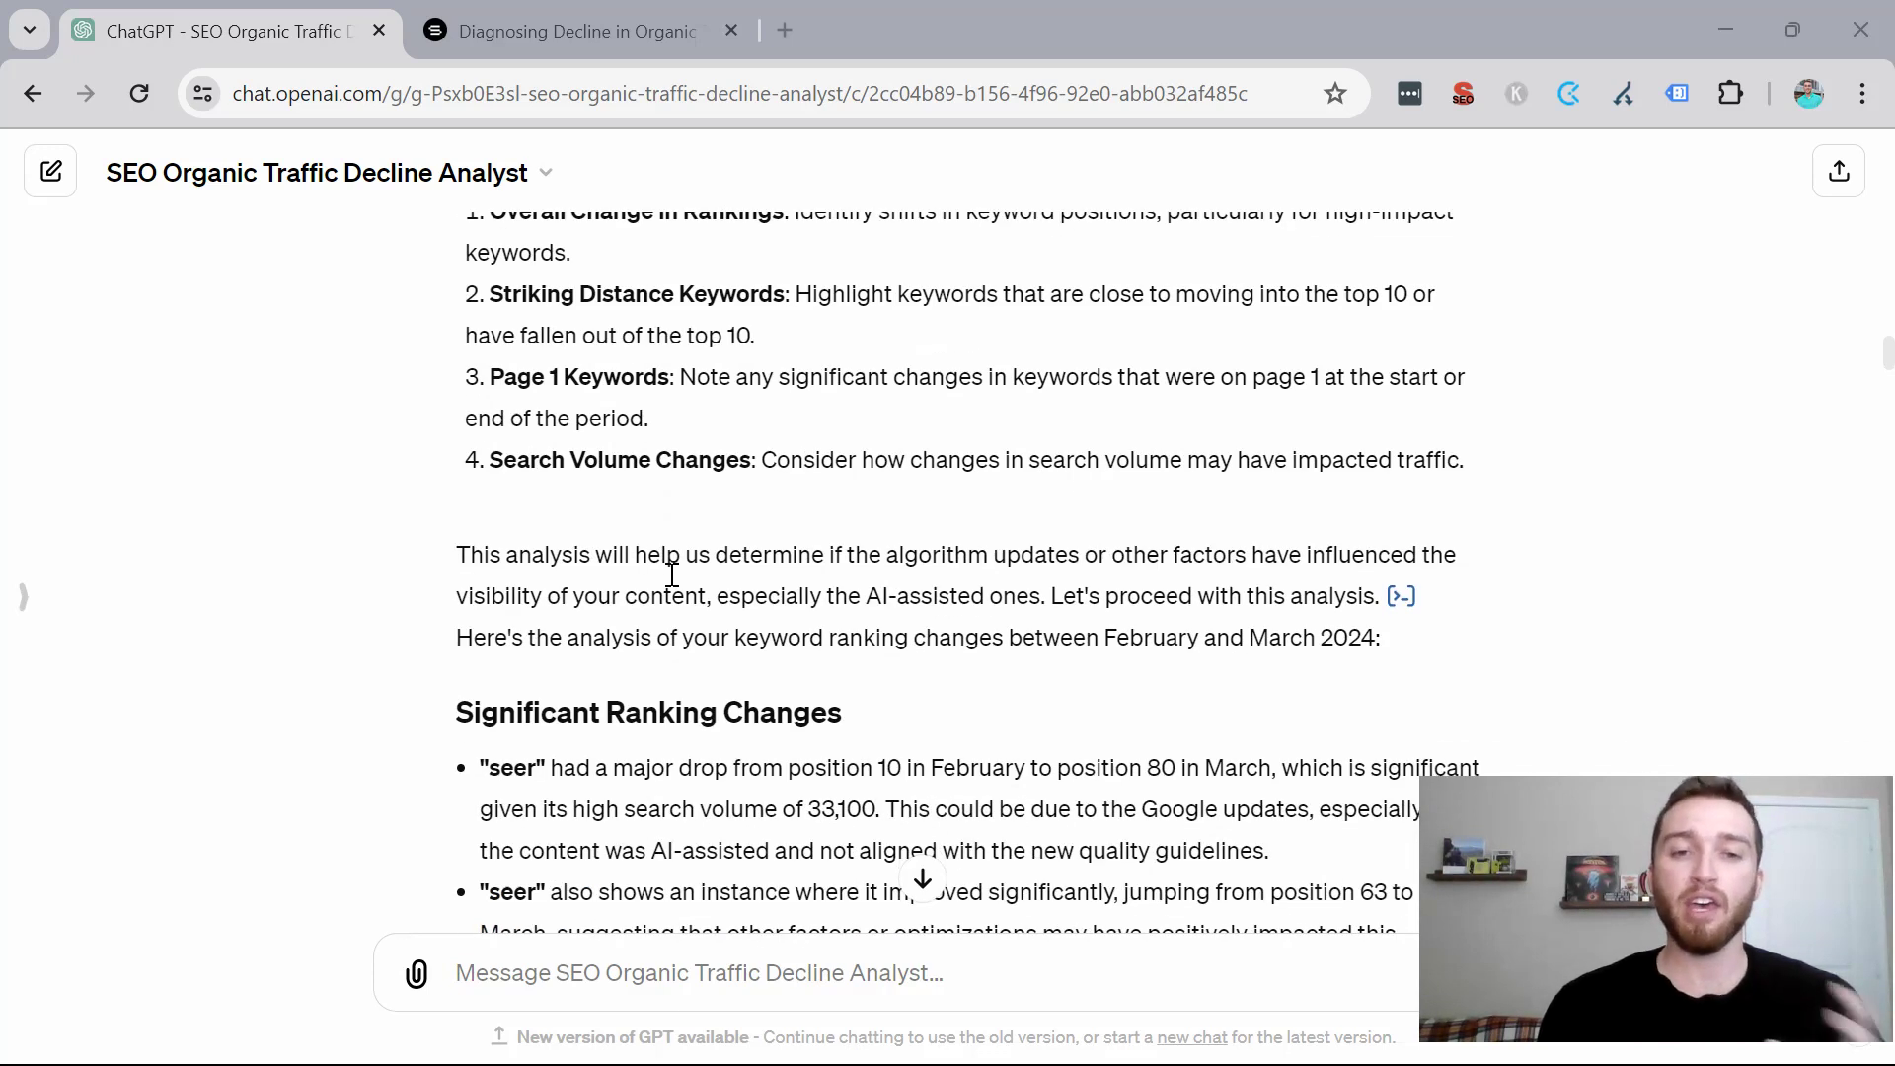
Scroll past Traffic Implications to the page 1 keyword summary: 233 new, 190 lost, 834 retained.
scroll(616, 614, "down", 1)
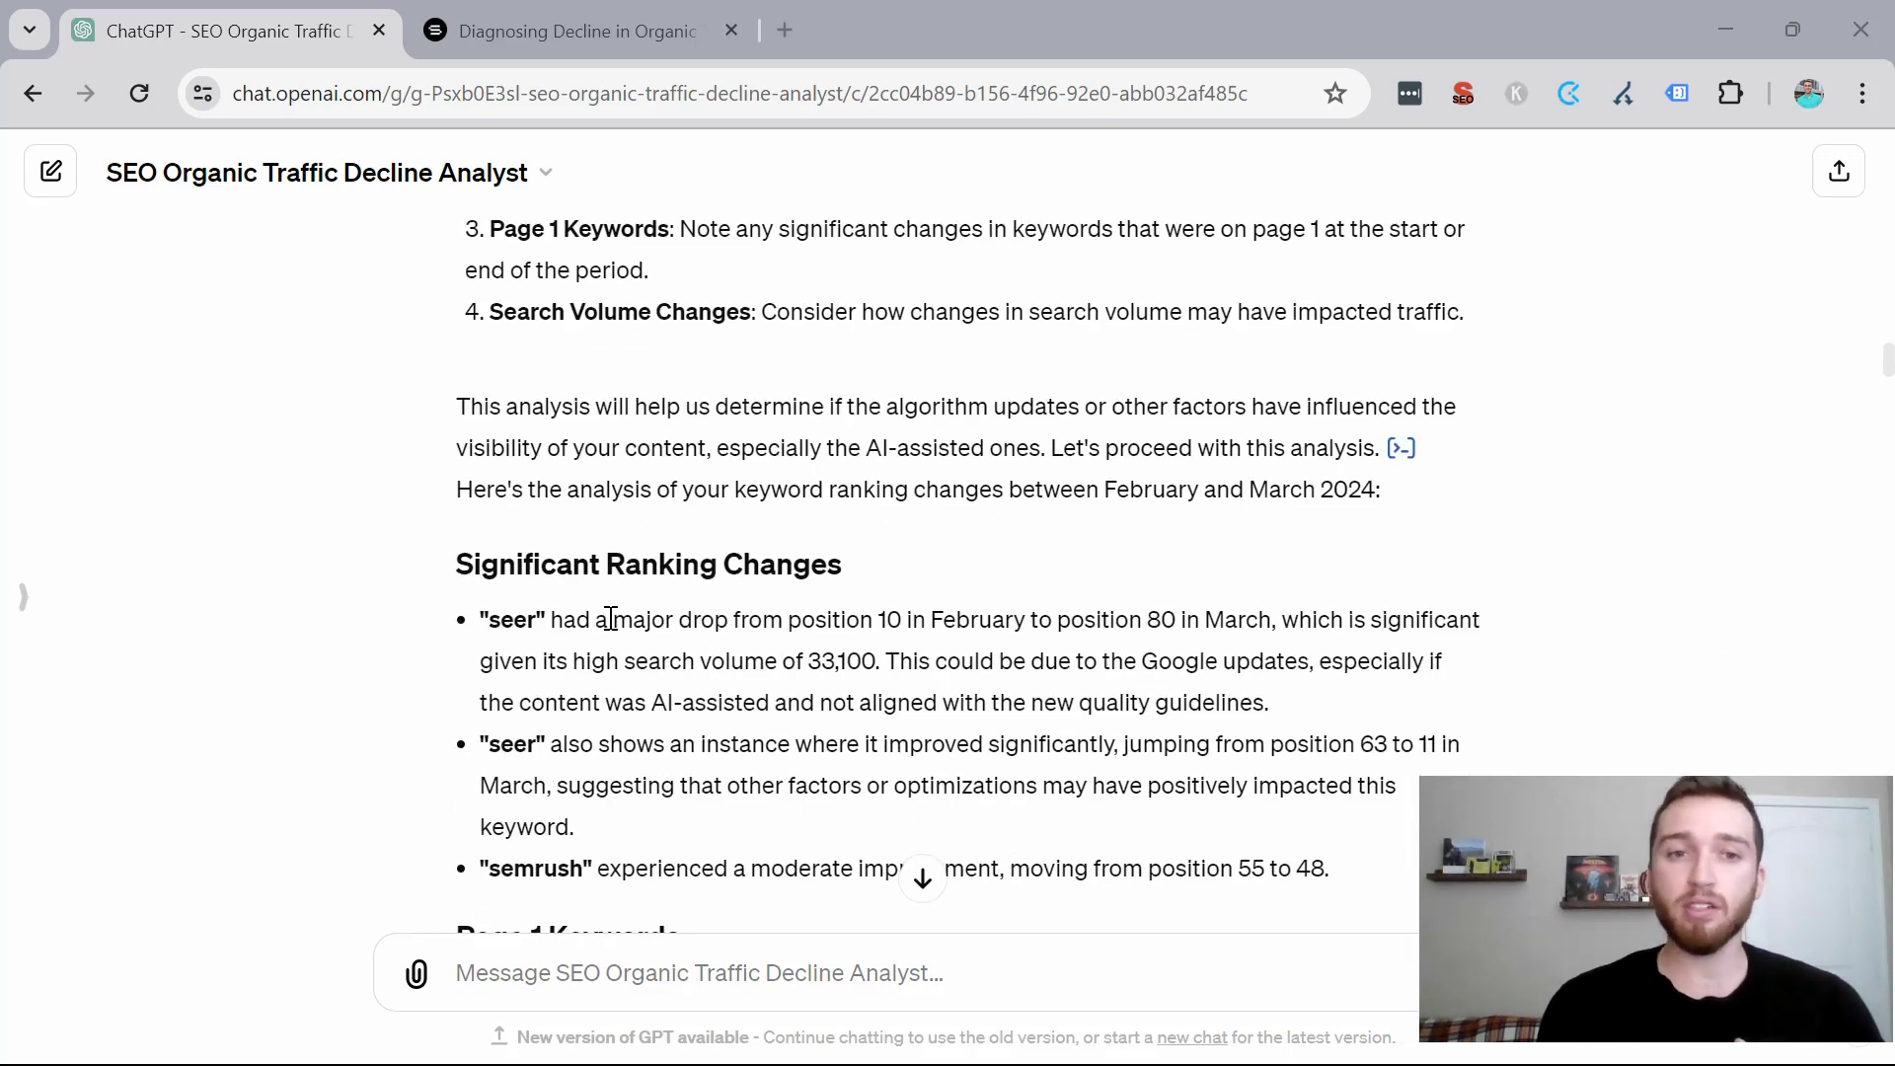
scroll(611, 619, "down", 1)
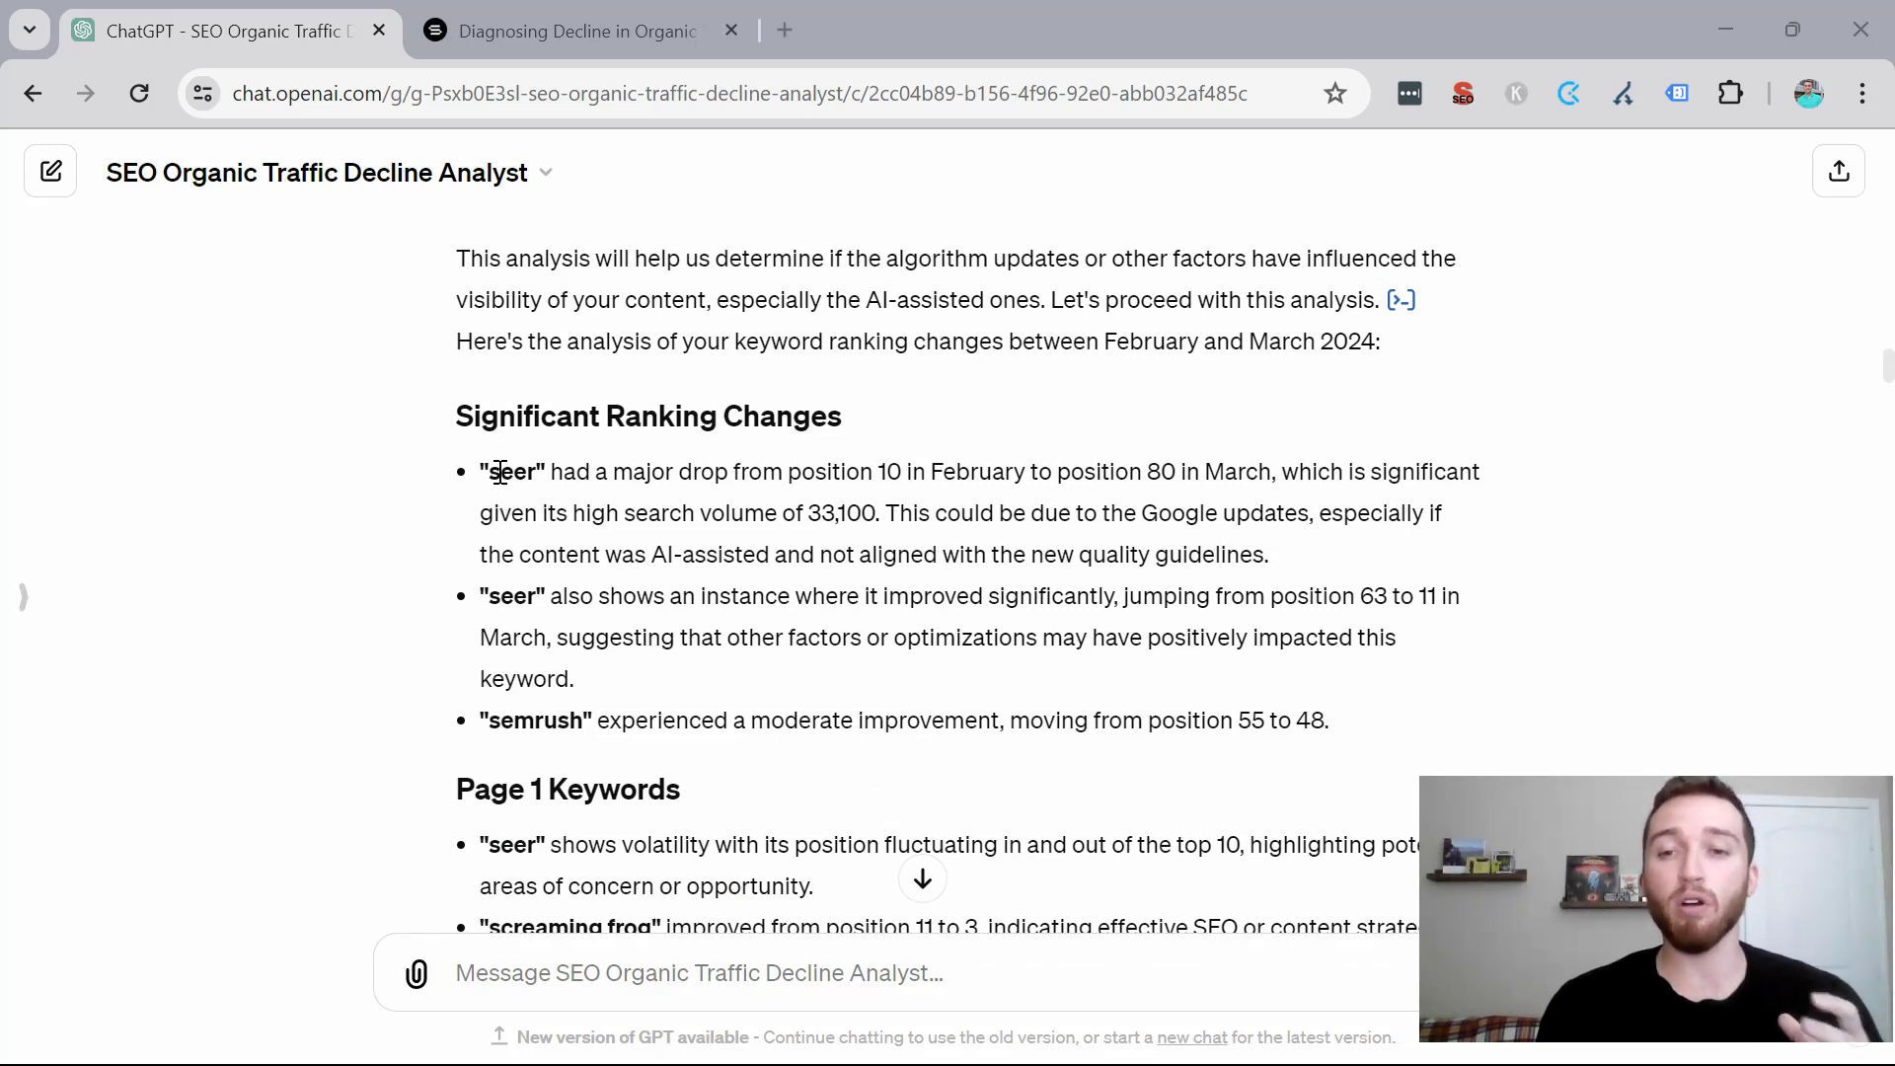
scroll(501, 474, "down", 3)
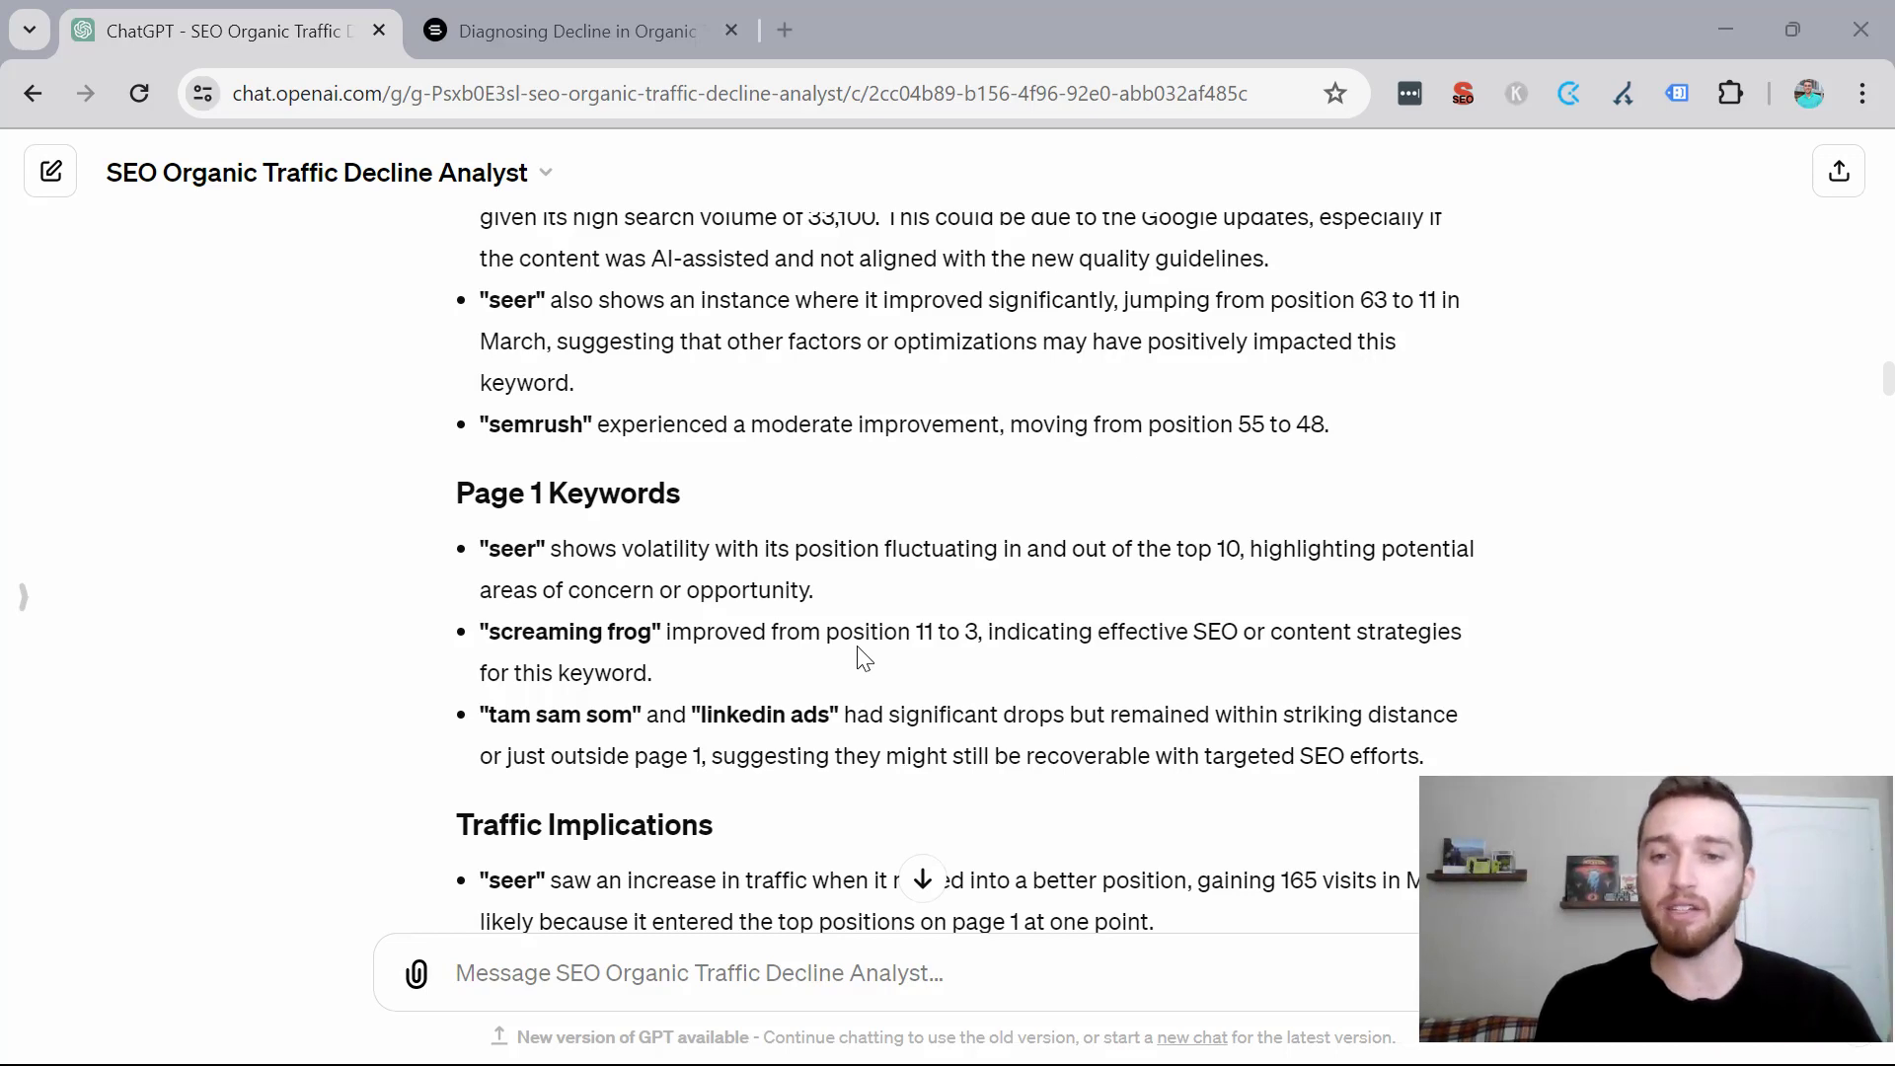
scroll(863, 657, "down", 3)
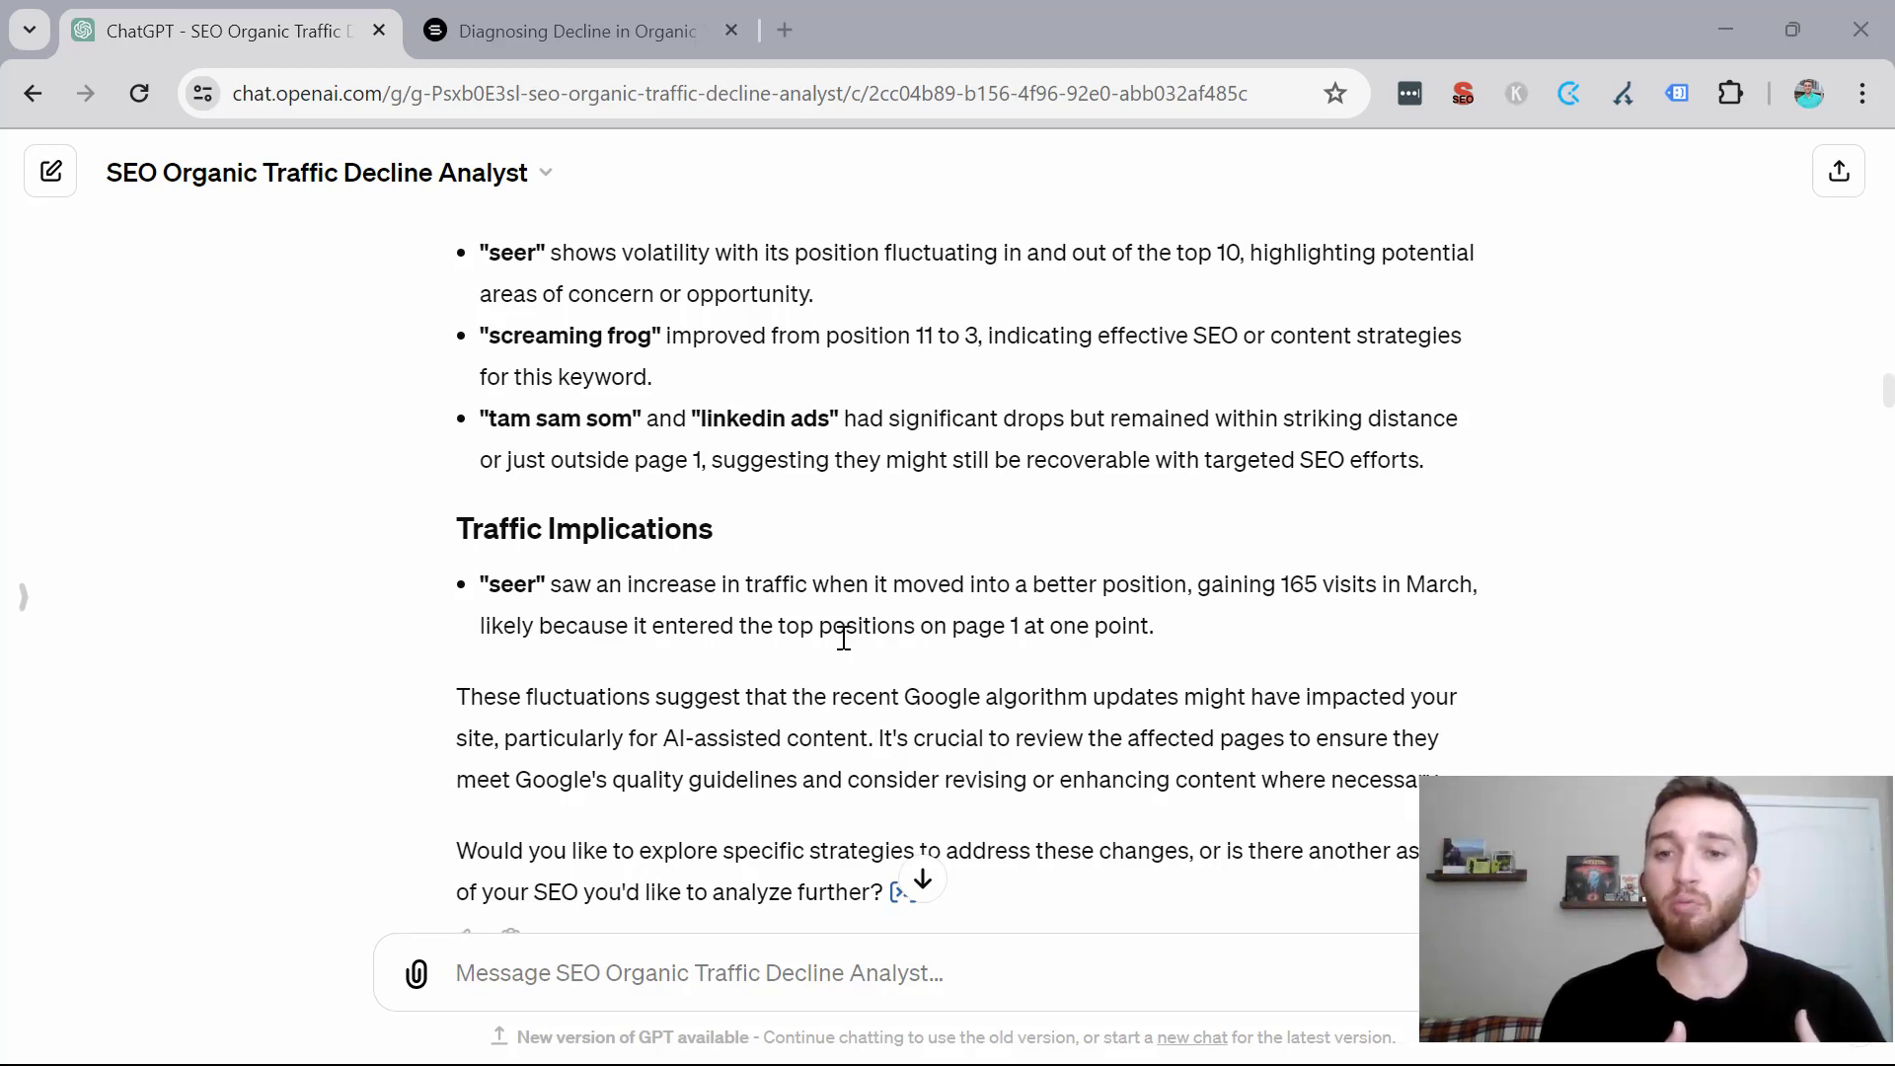
scroll(720, 582, "down", 3)
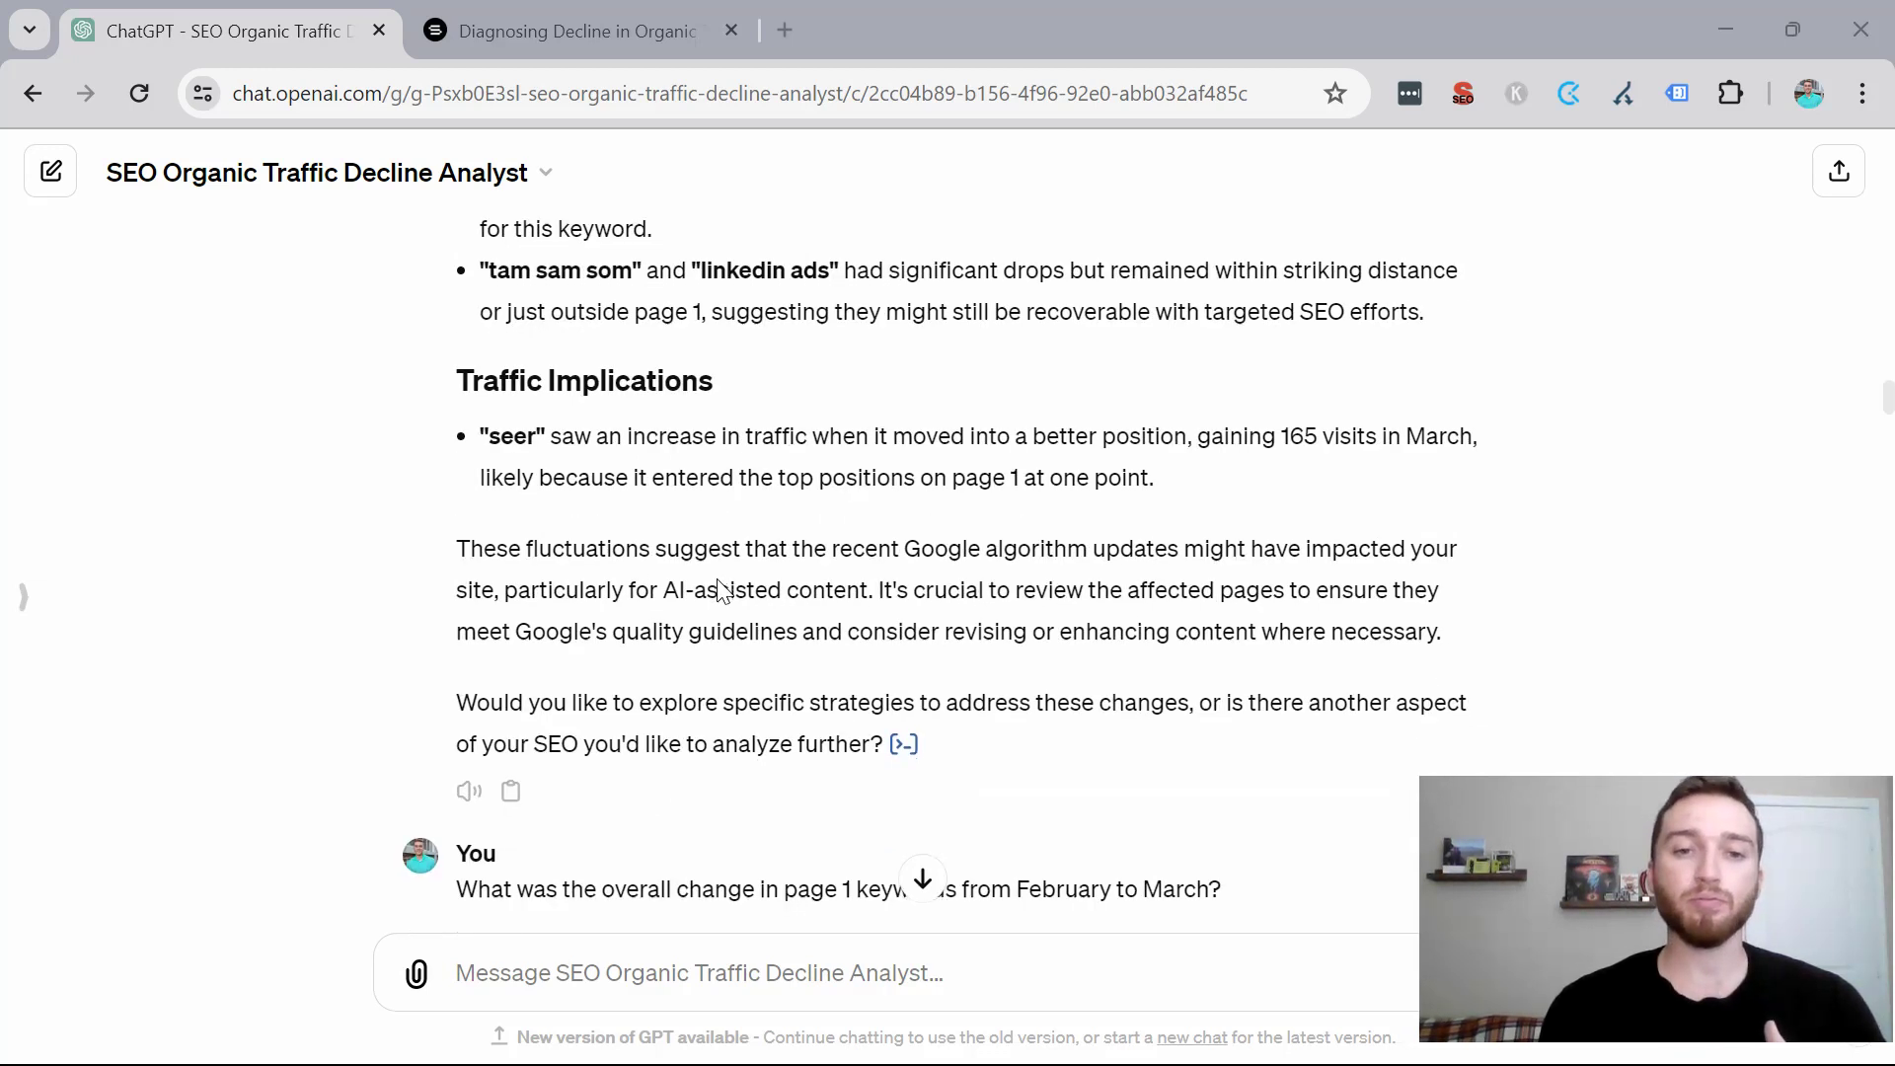
scroll(622, 525, "down", 1)
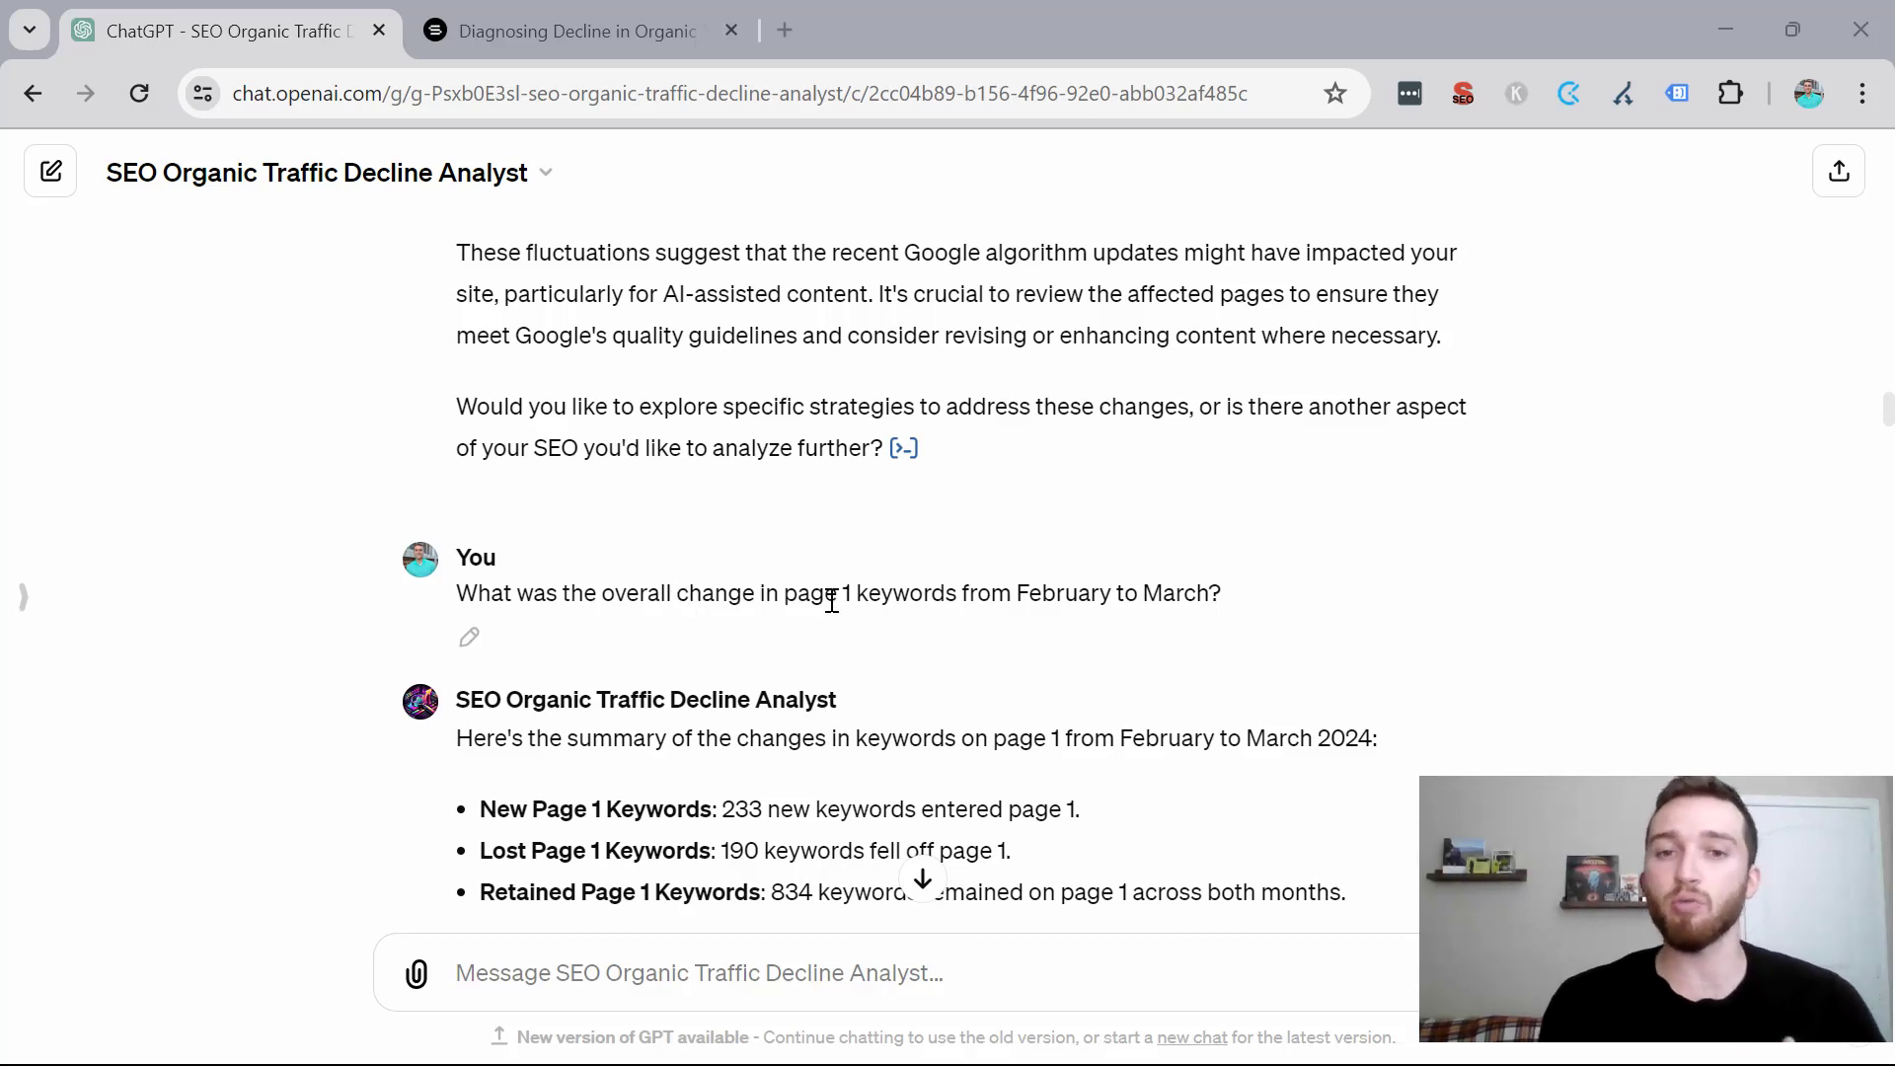
Scroll past Notable Observations to the reply on whether ranking improvements drove the click increase.
scroll(827, 592, "down", 3)
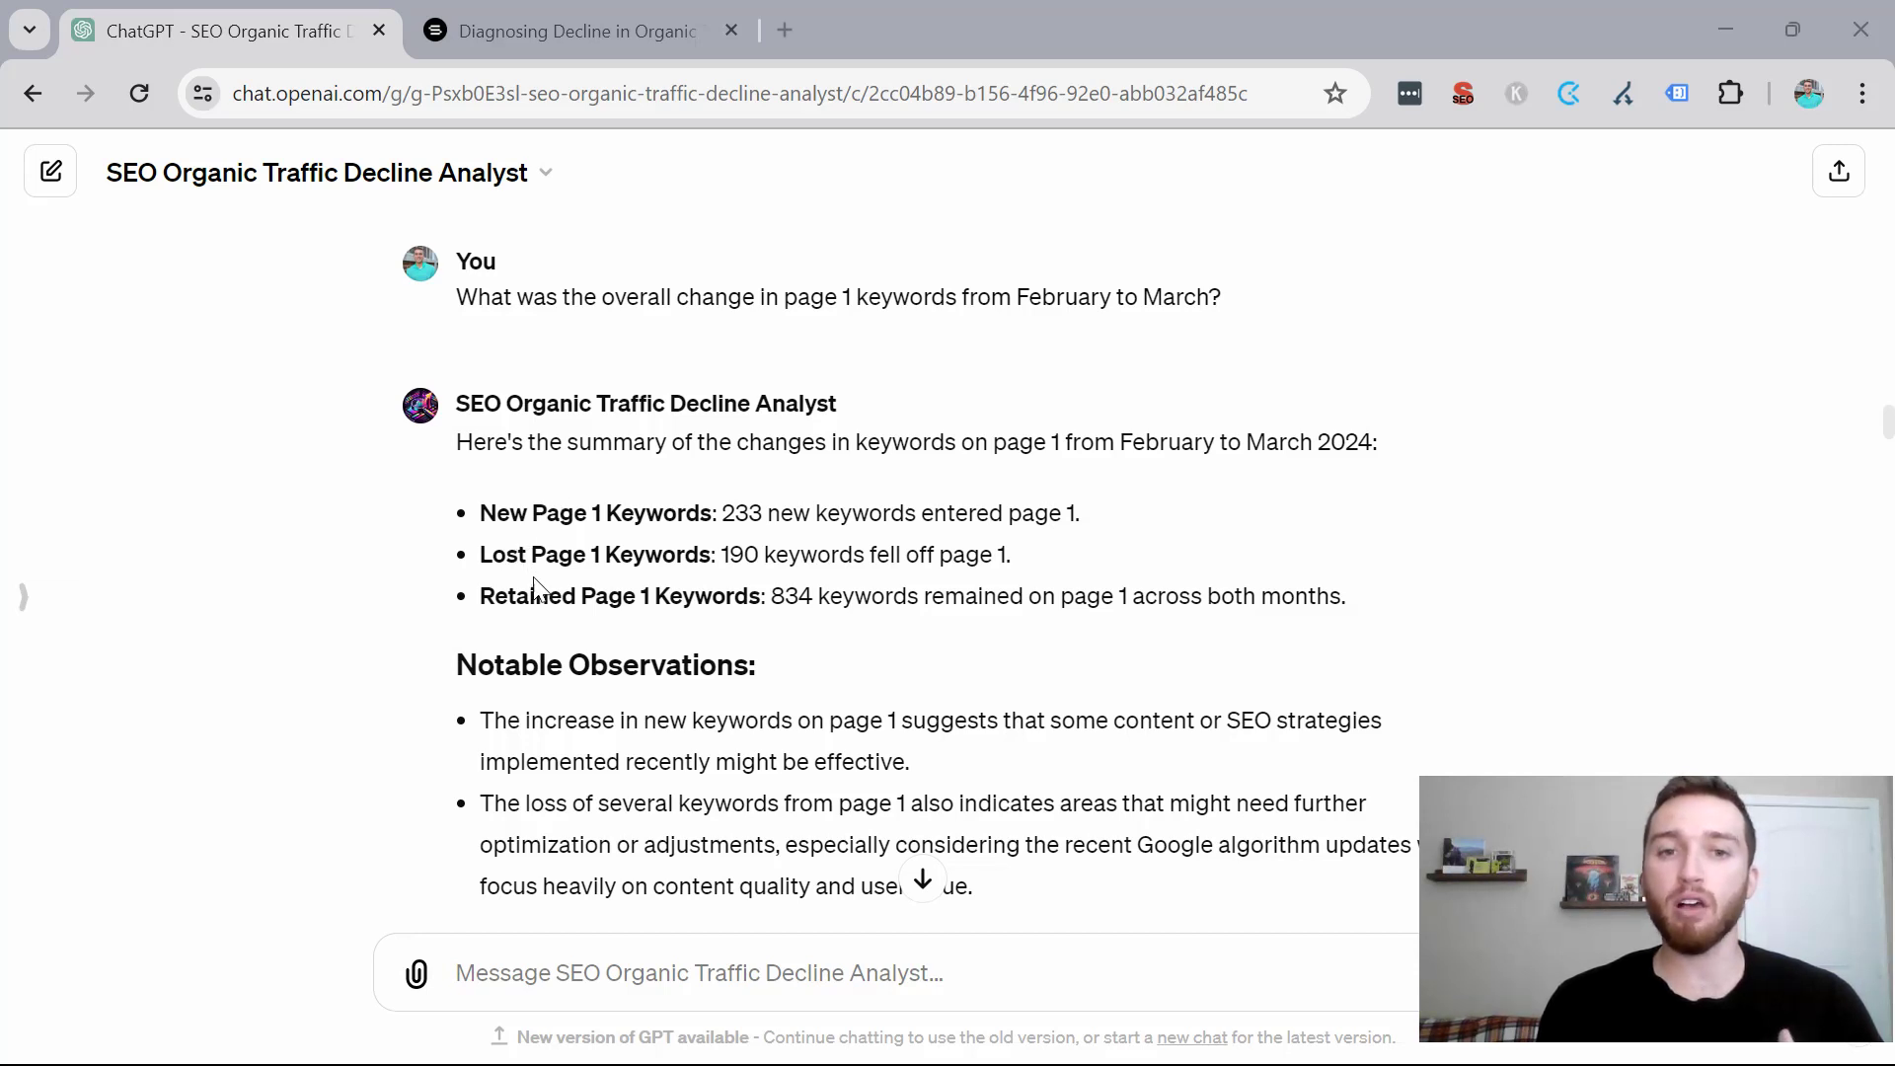
scroll(538, 600, "down", 2)
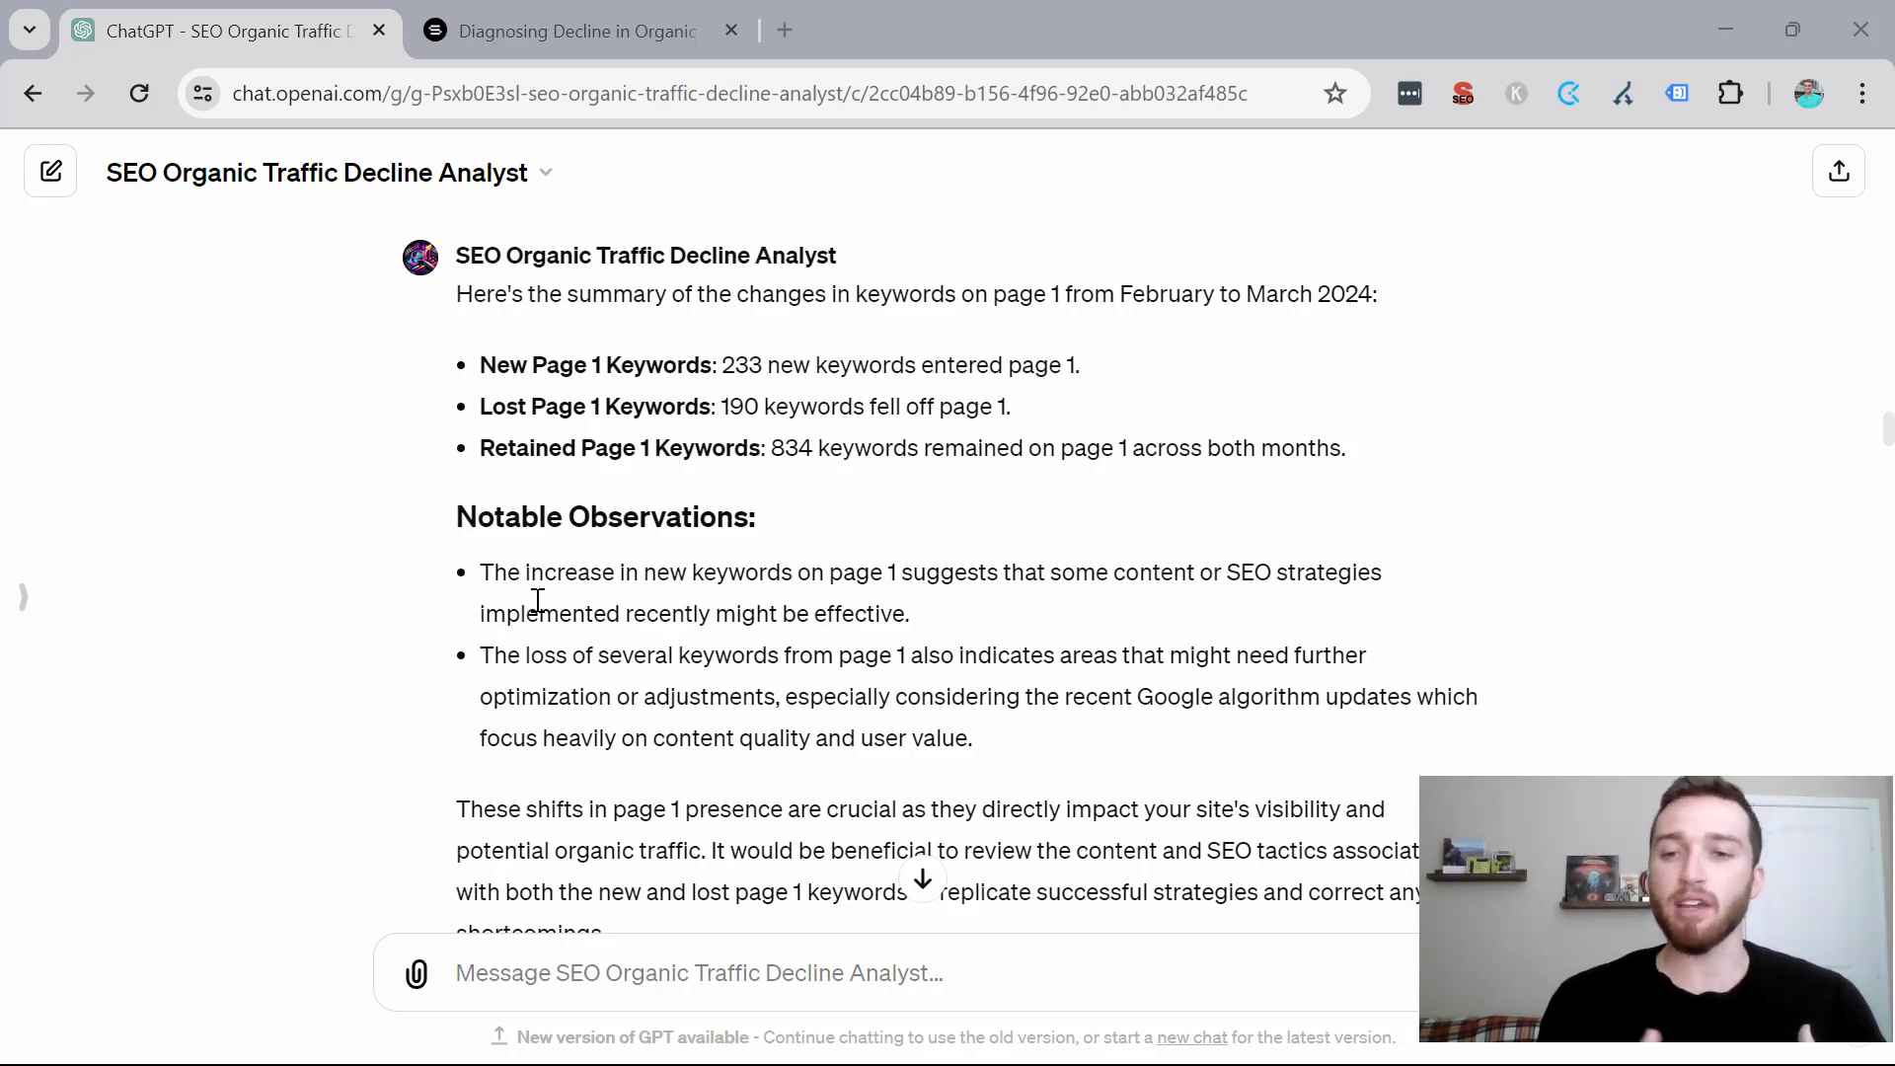
scroll(491, 502, "down", 6)
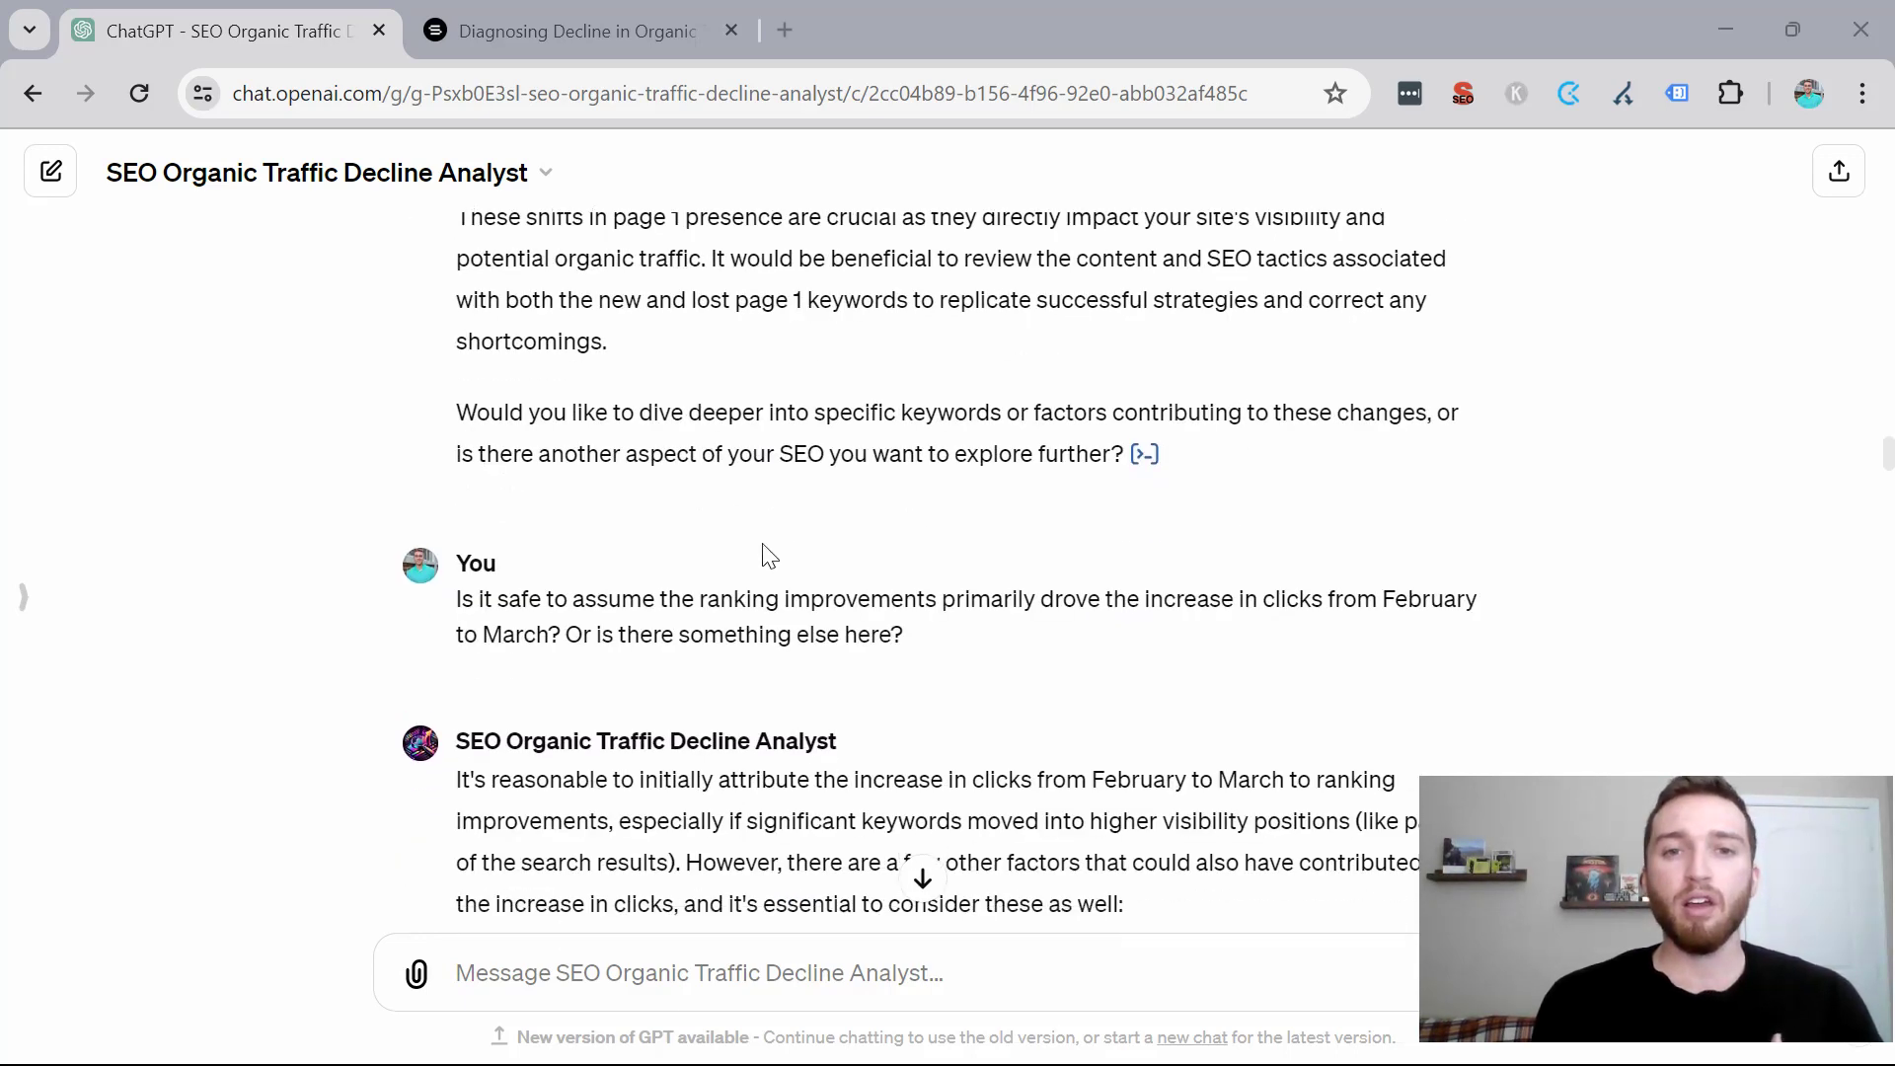
Scroll through the numbered click-driver factors to the request for February–March search volume data.
scroll(766, 553, "down", 2)
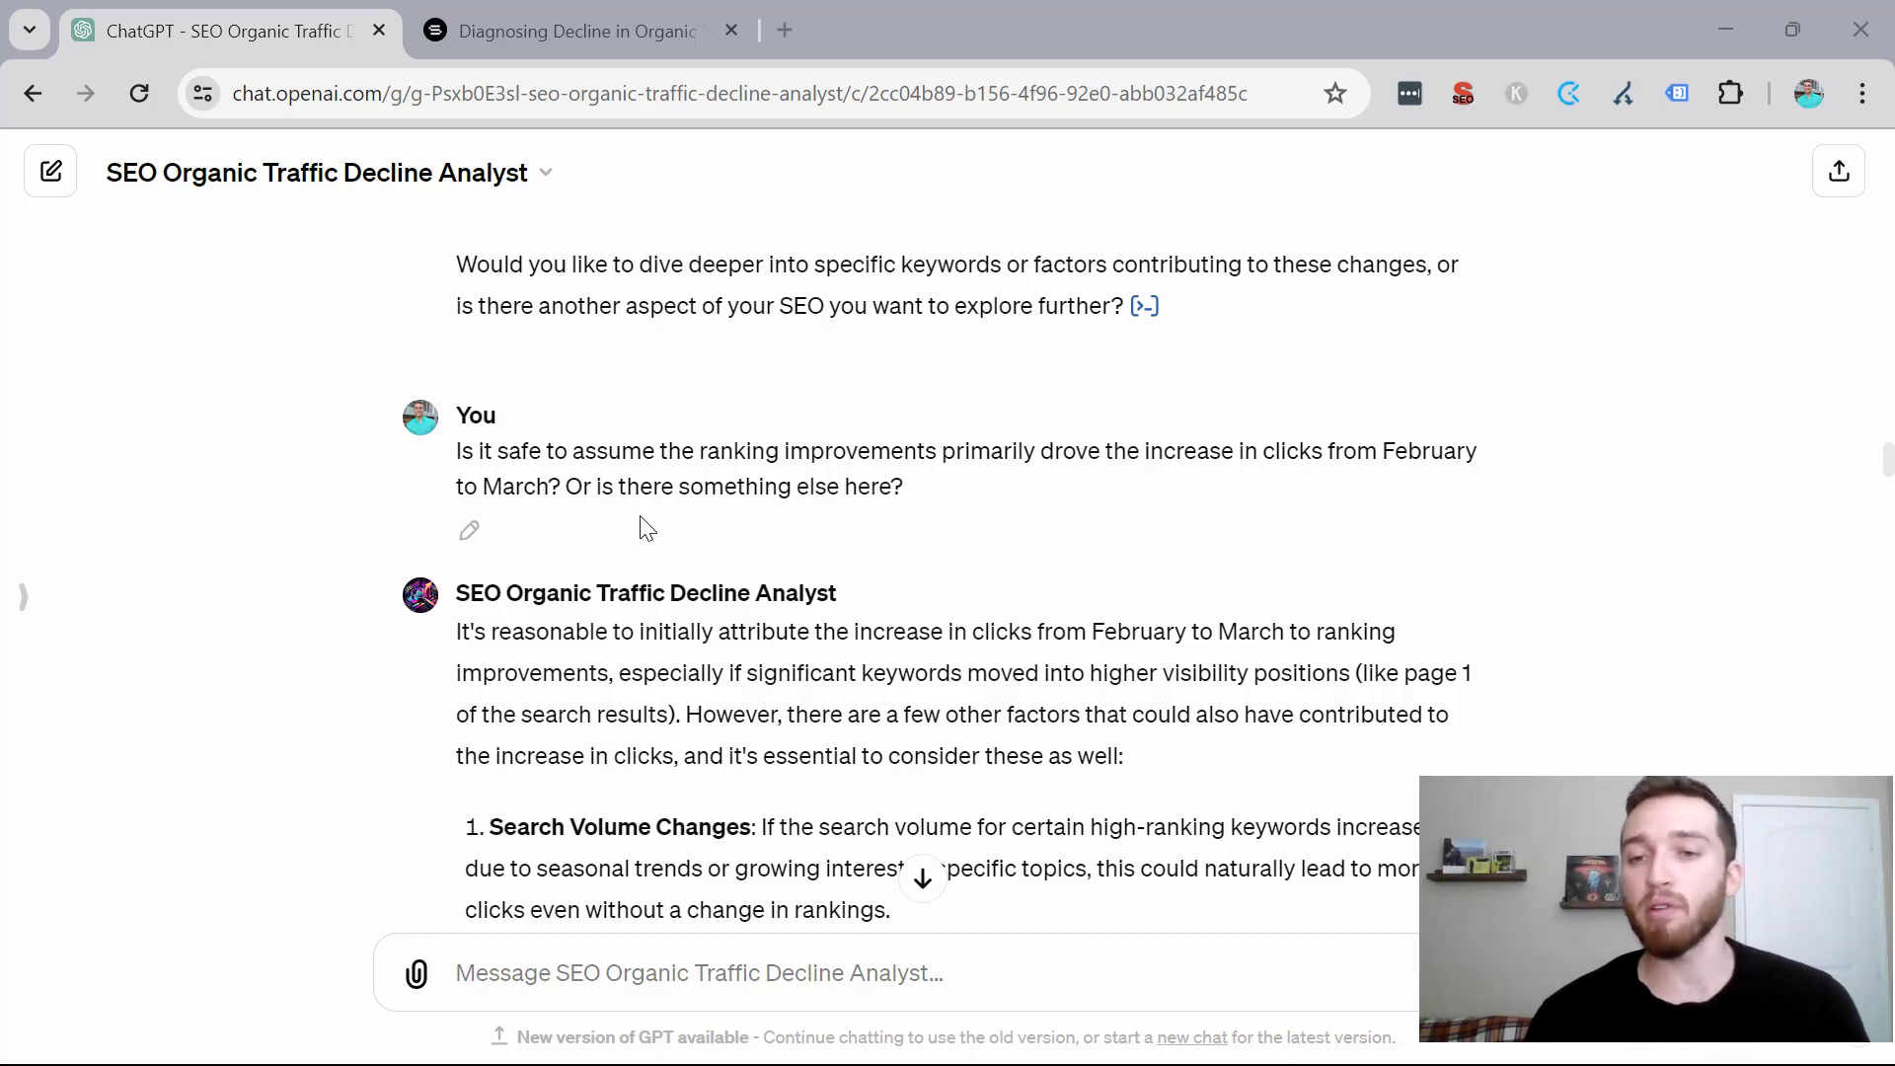
scroll(640, 528, "down", 3)
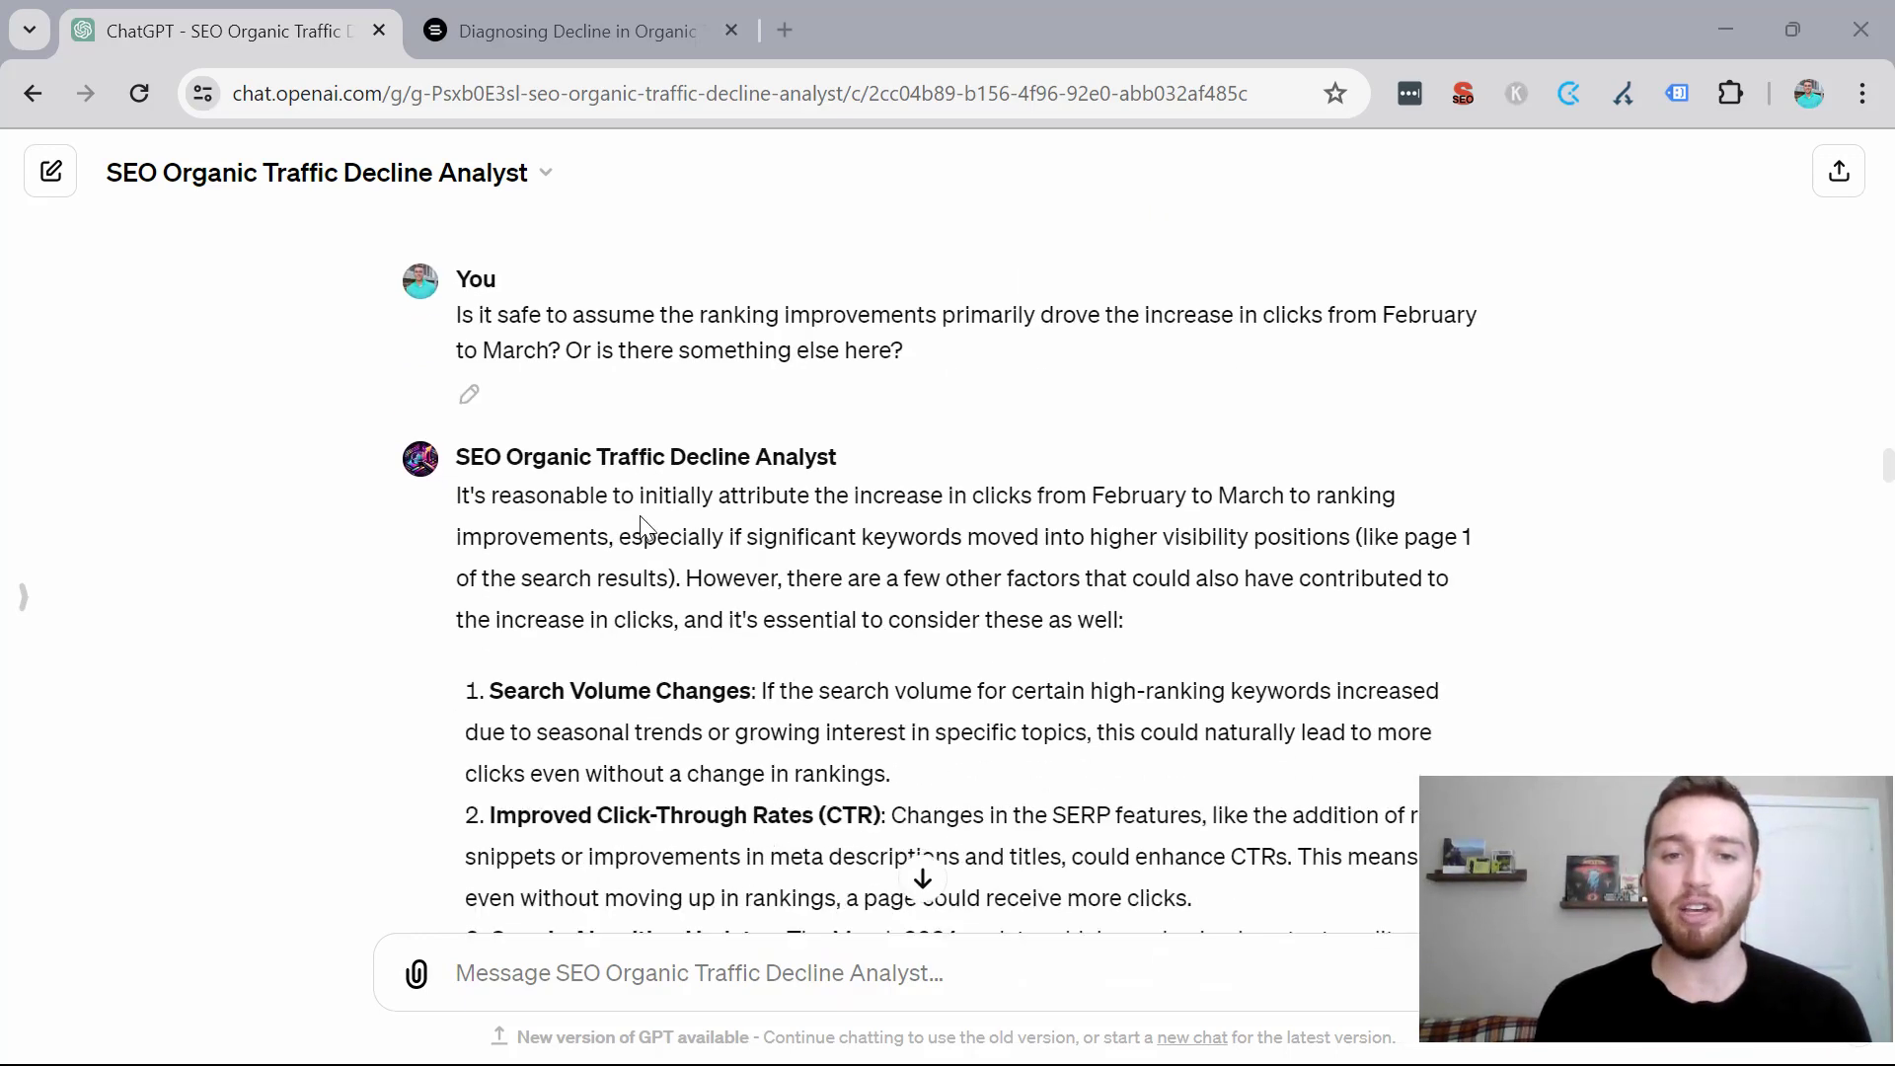
scroll(627, 581, "down", 7)
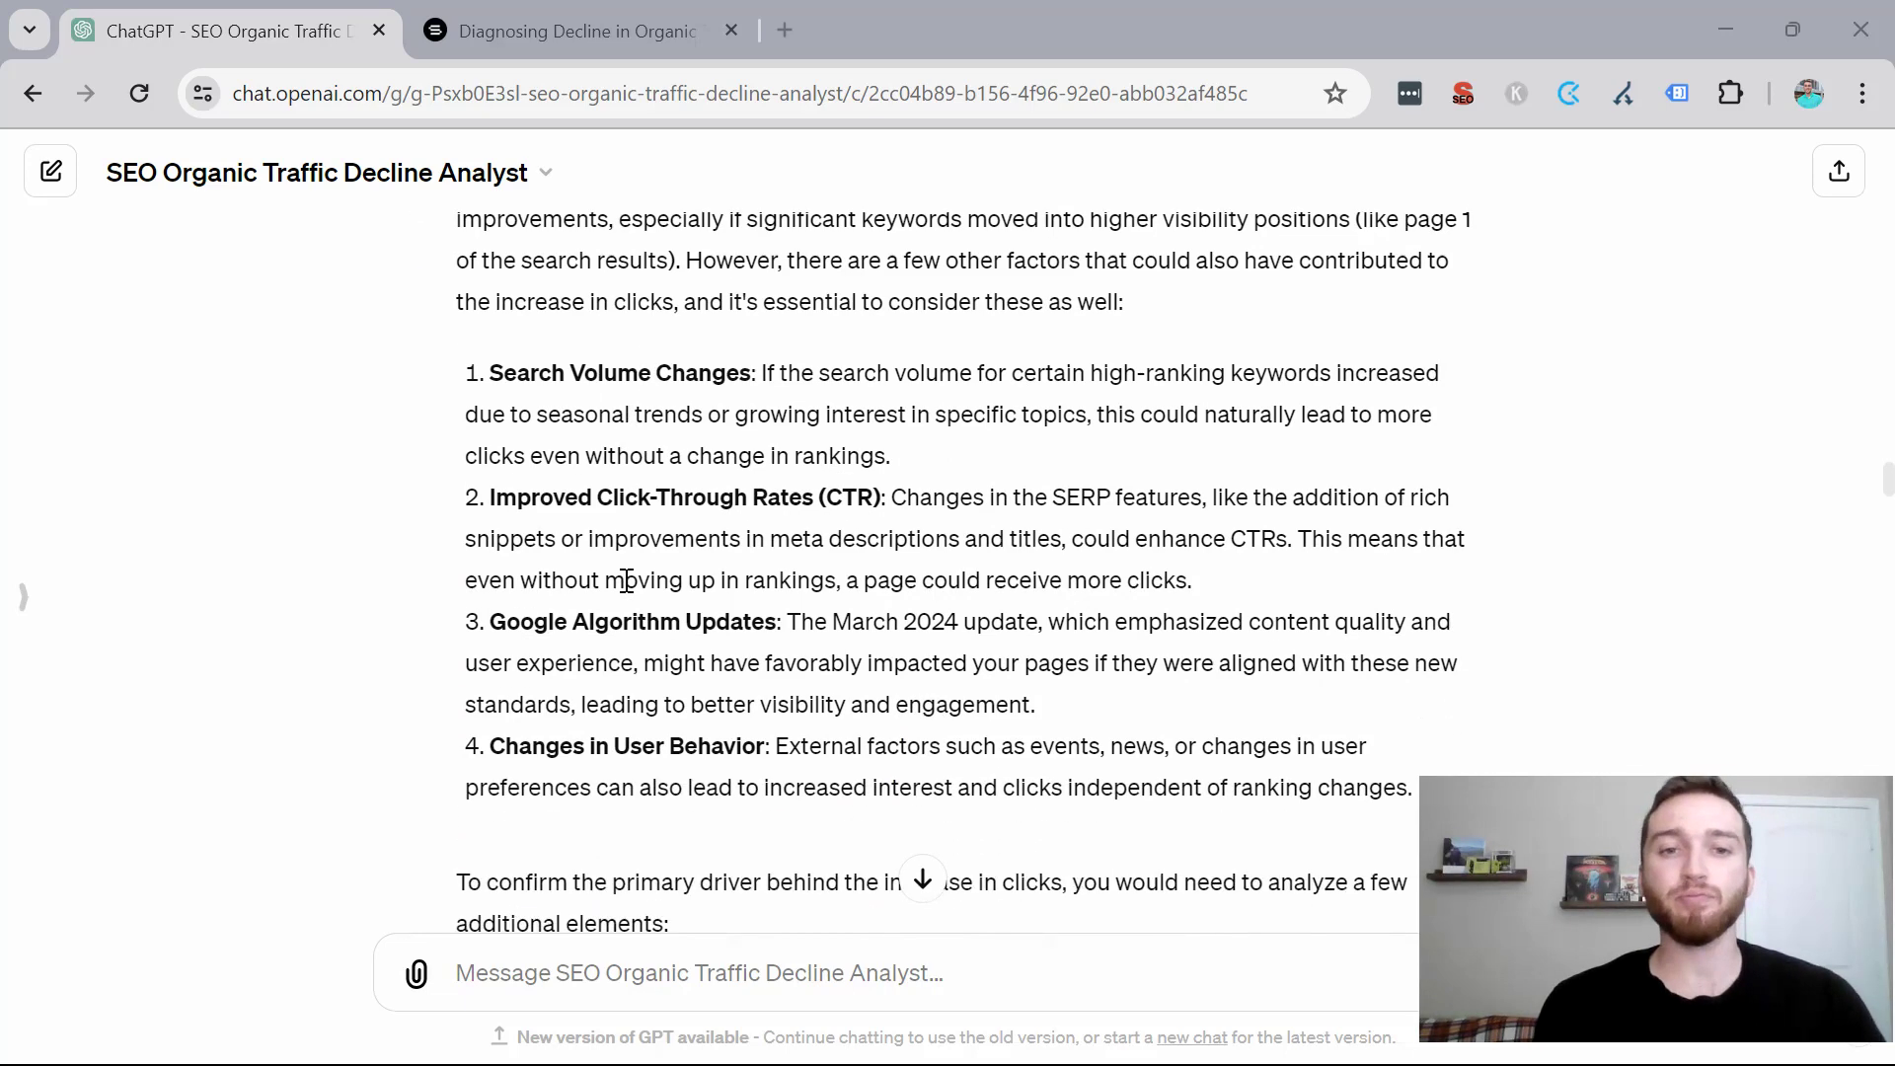
Scroll to the SEMRush totals: 2,376,660 in February, 2,398,360 in March, up 21,700.
scroll(627, 580, "down", 2)
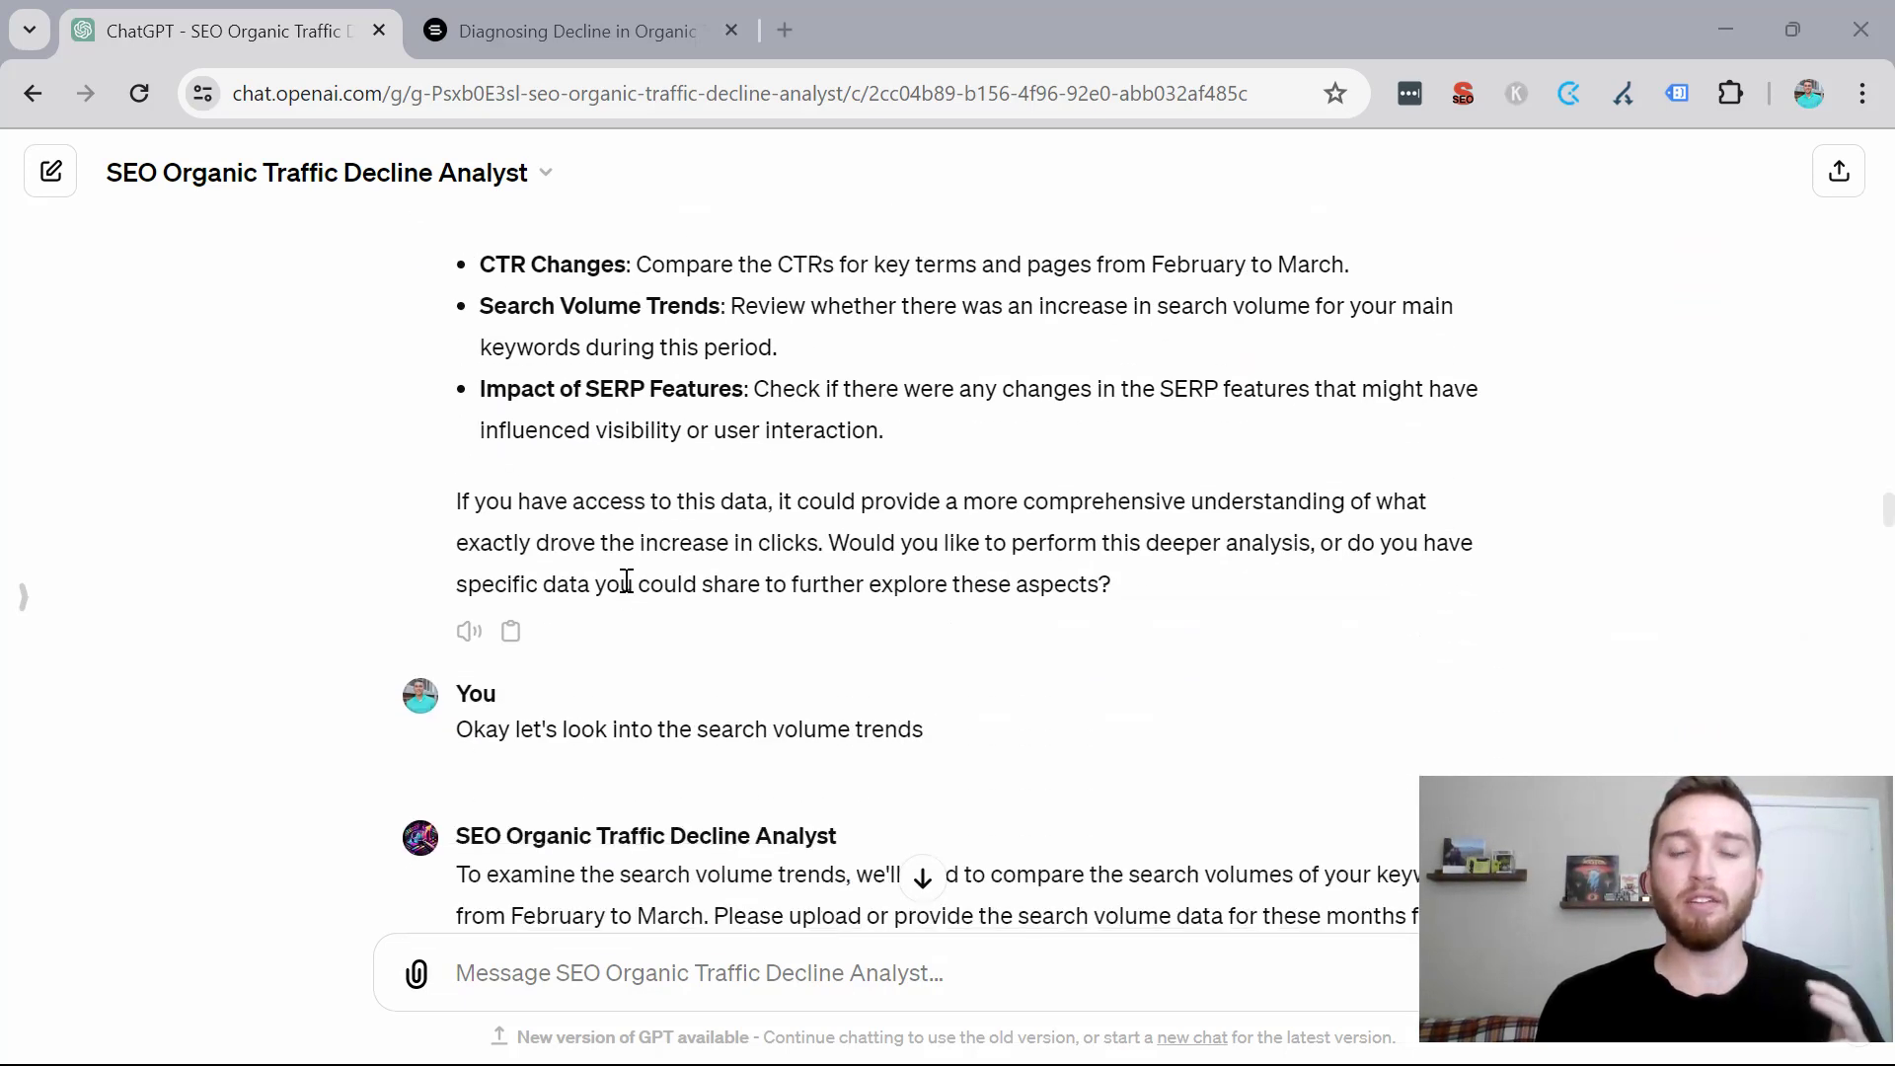
scroll(627, 580, "down", 2)
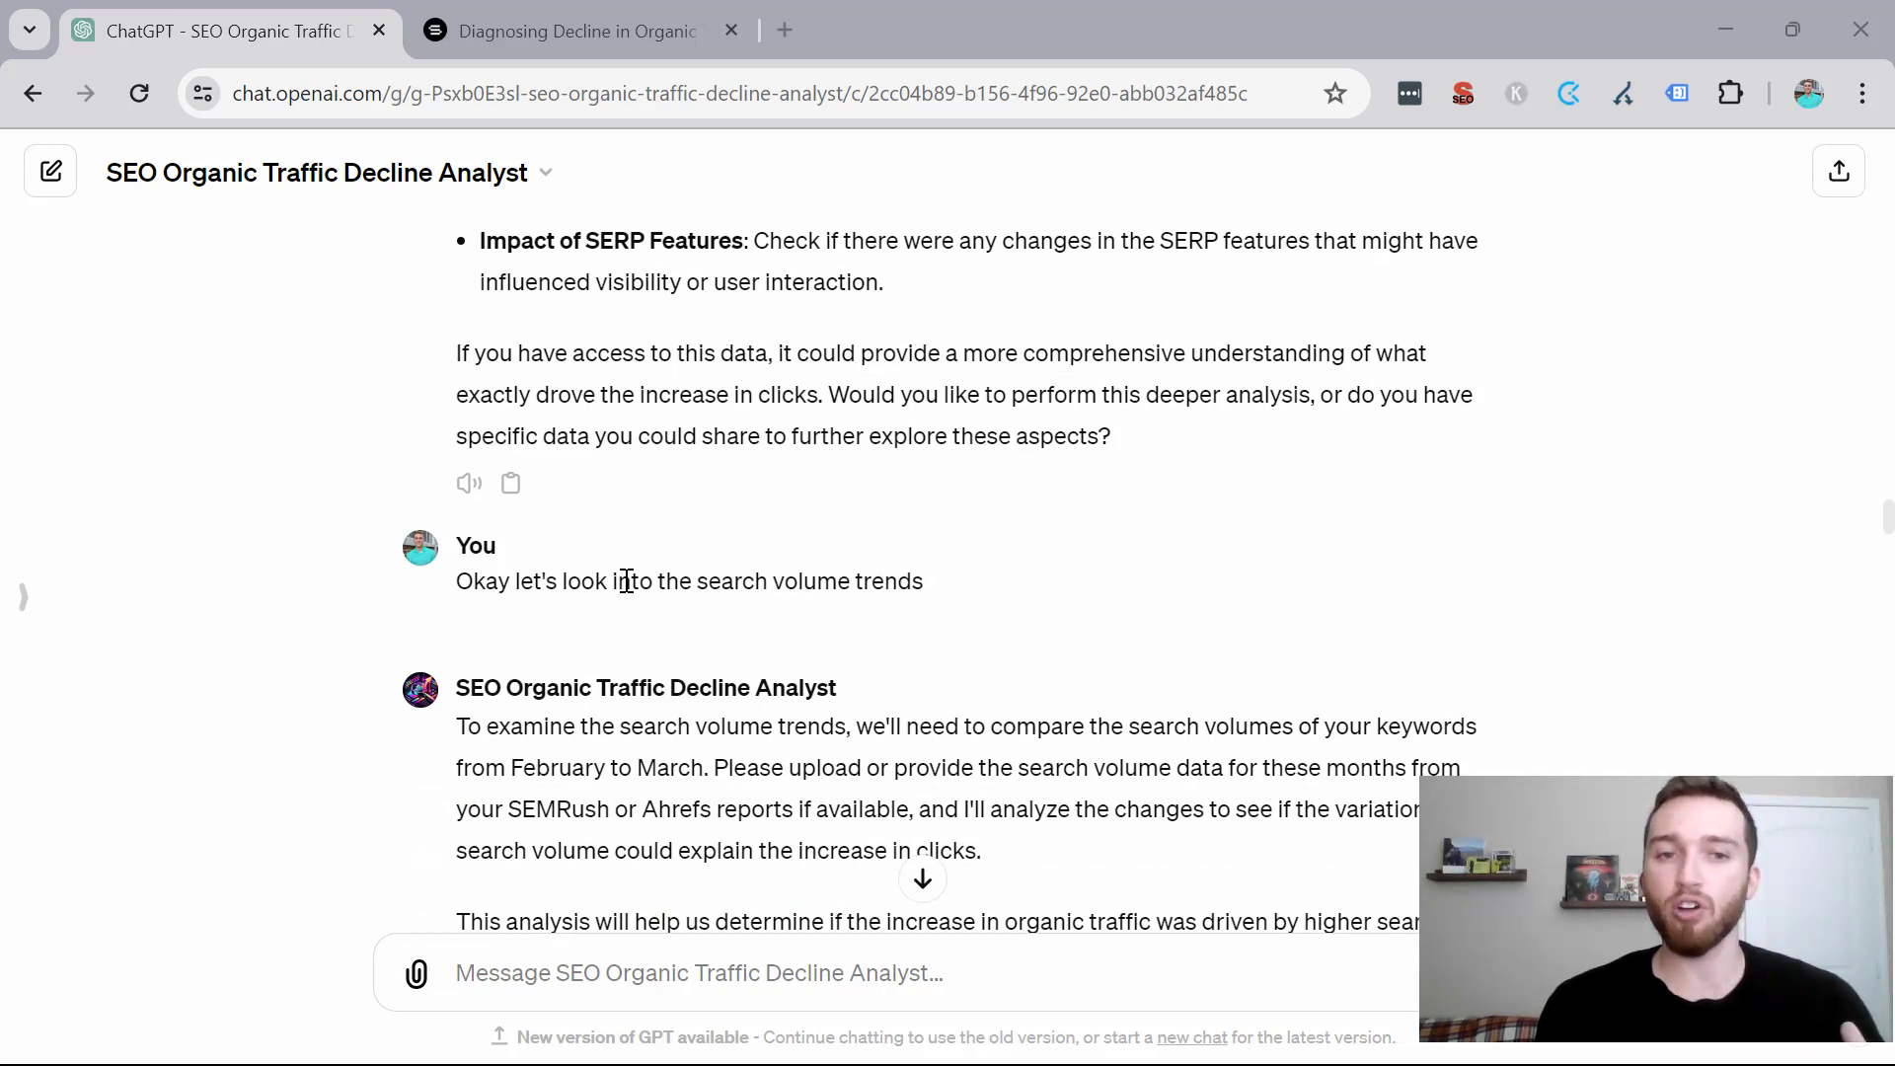
scroll(627, 580, "down", 2)
scroll(627, 580, "down", 2)
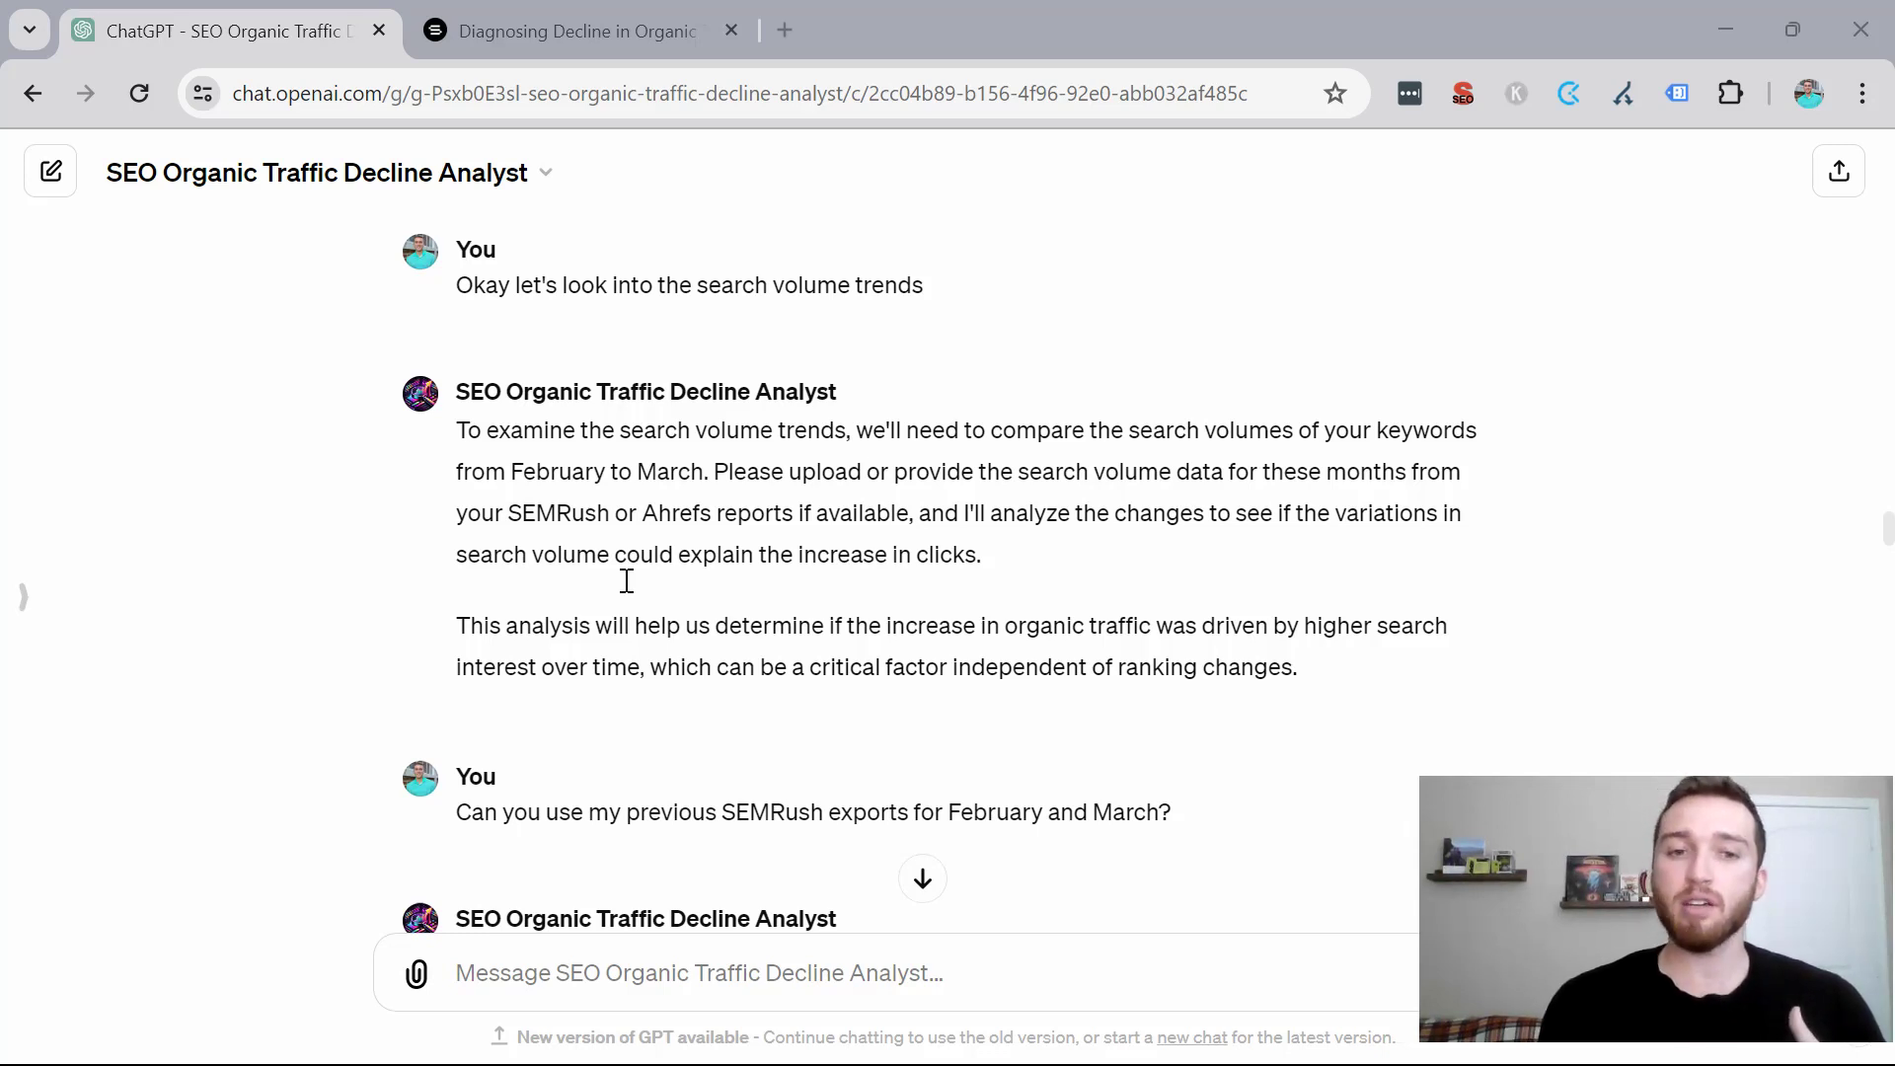
scroll(627, 580, "down", 2)
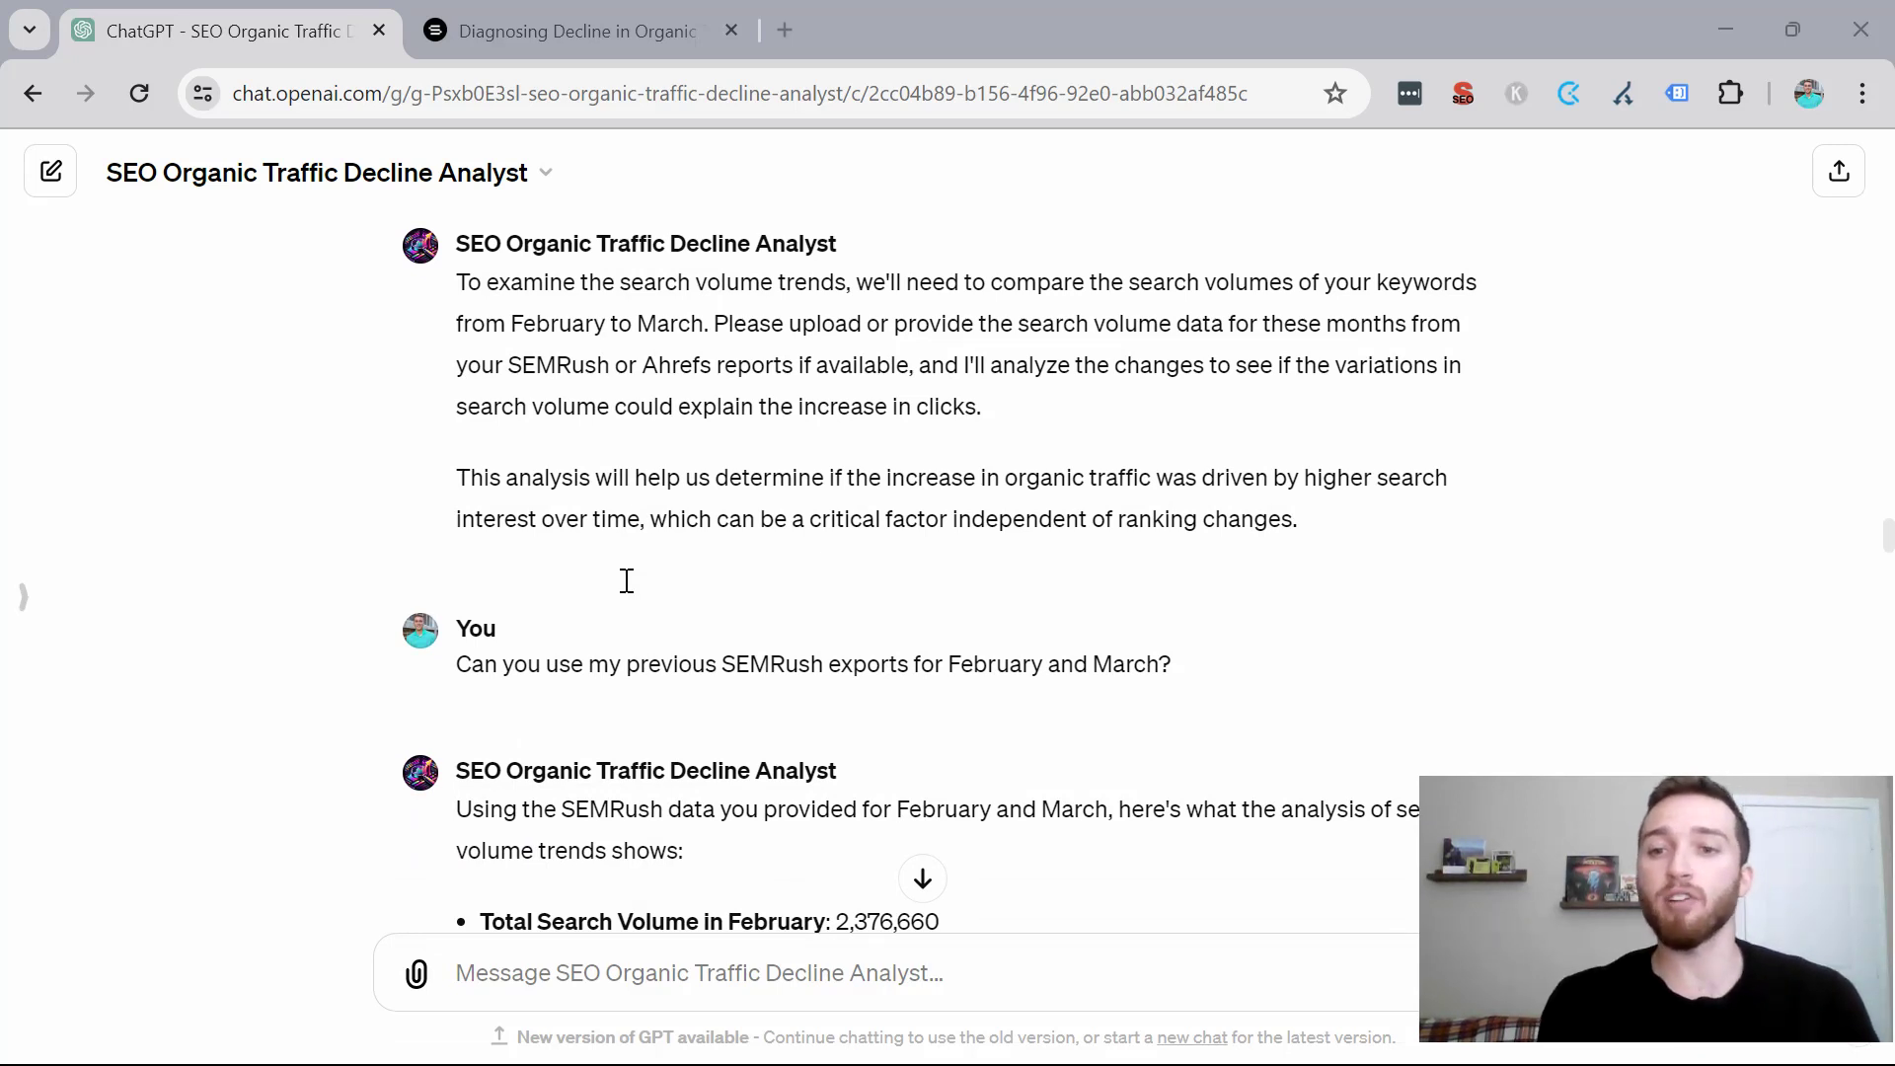
scroll(558, 577, "down", 2)
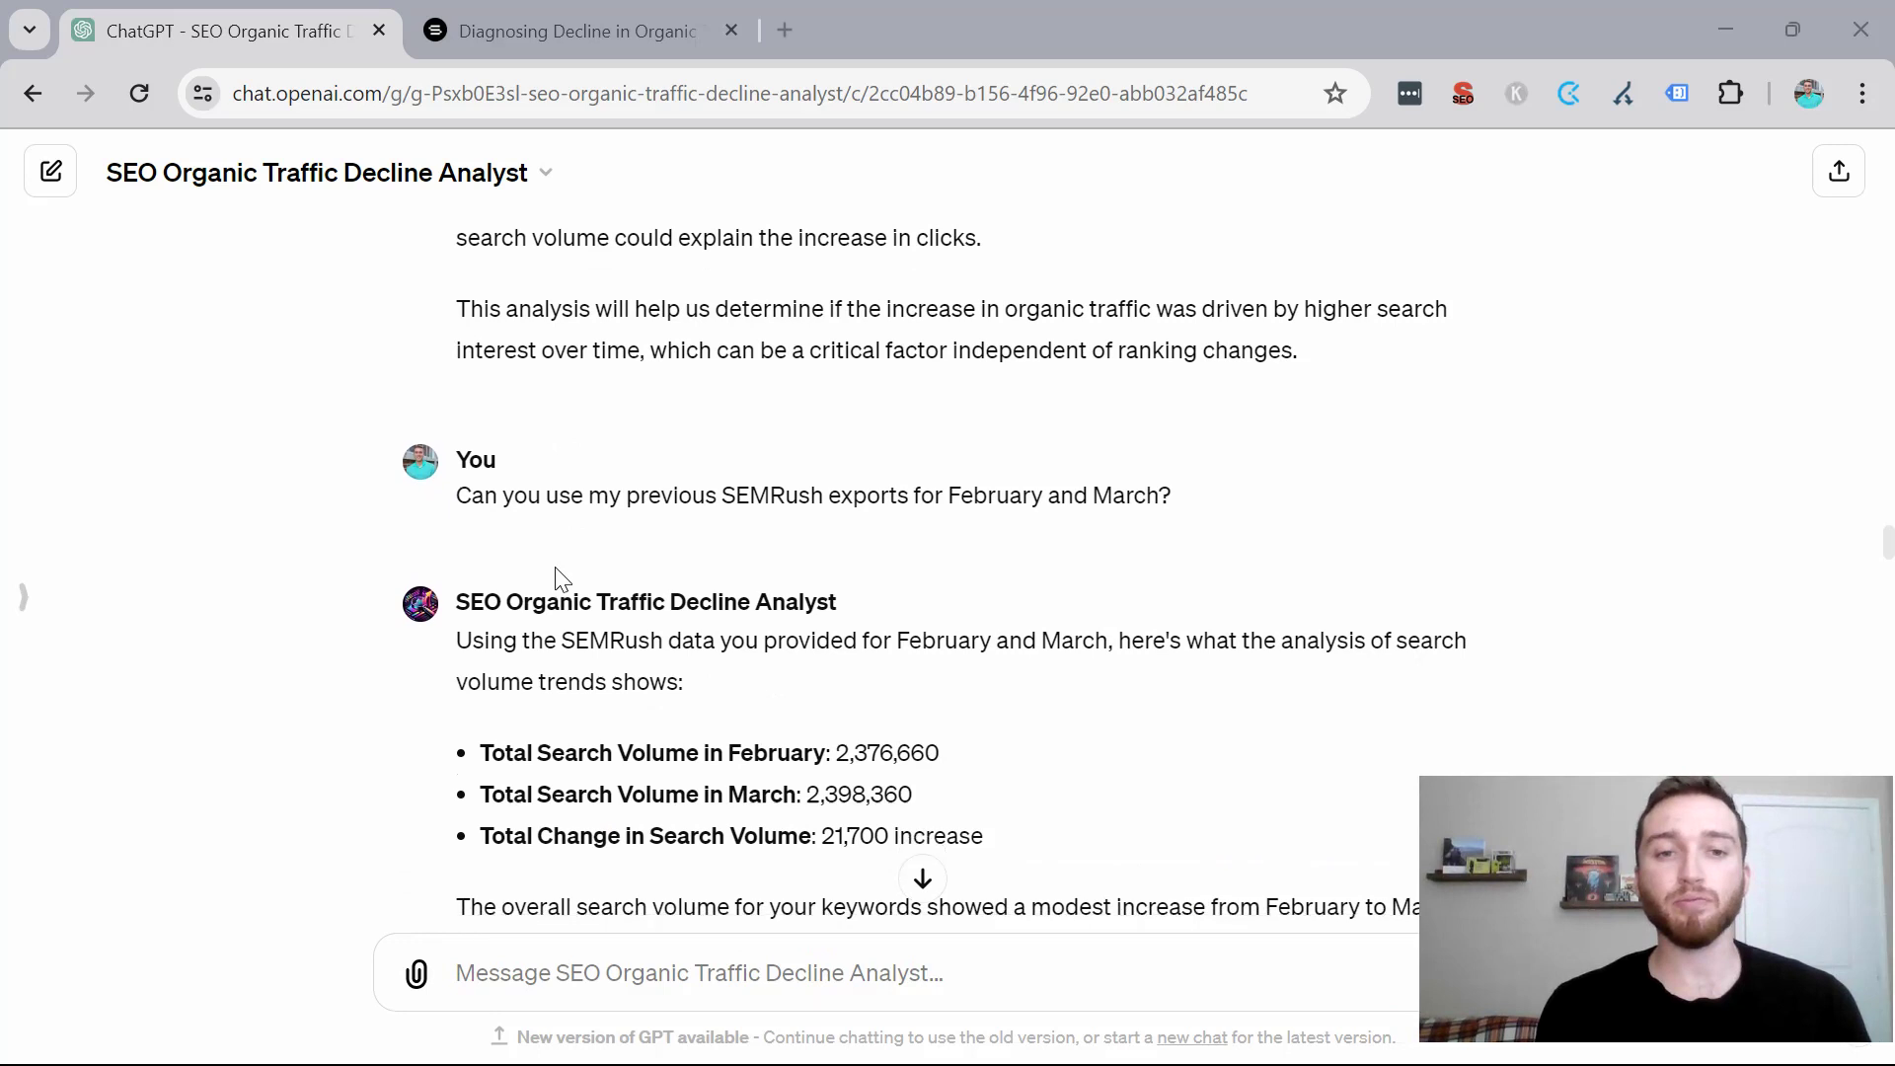
scroll(558, 580, "down", 3)
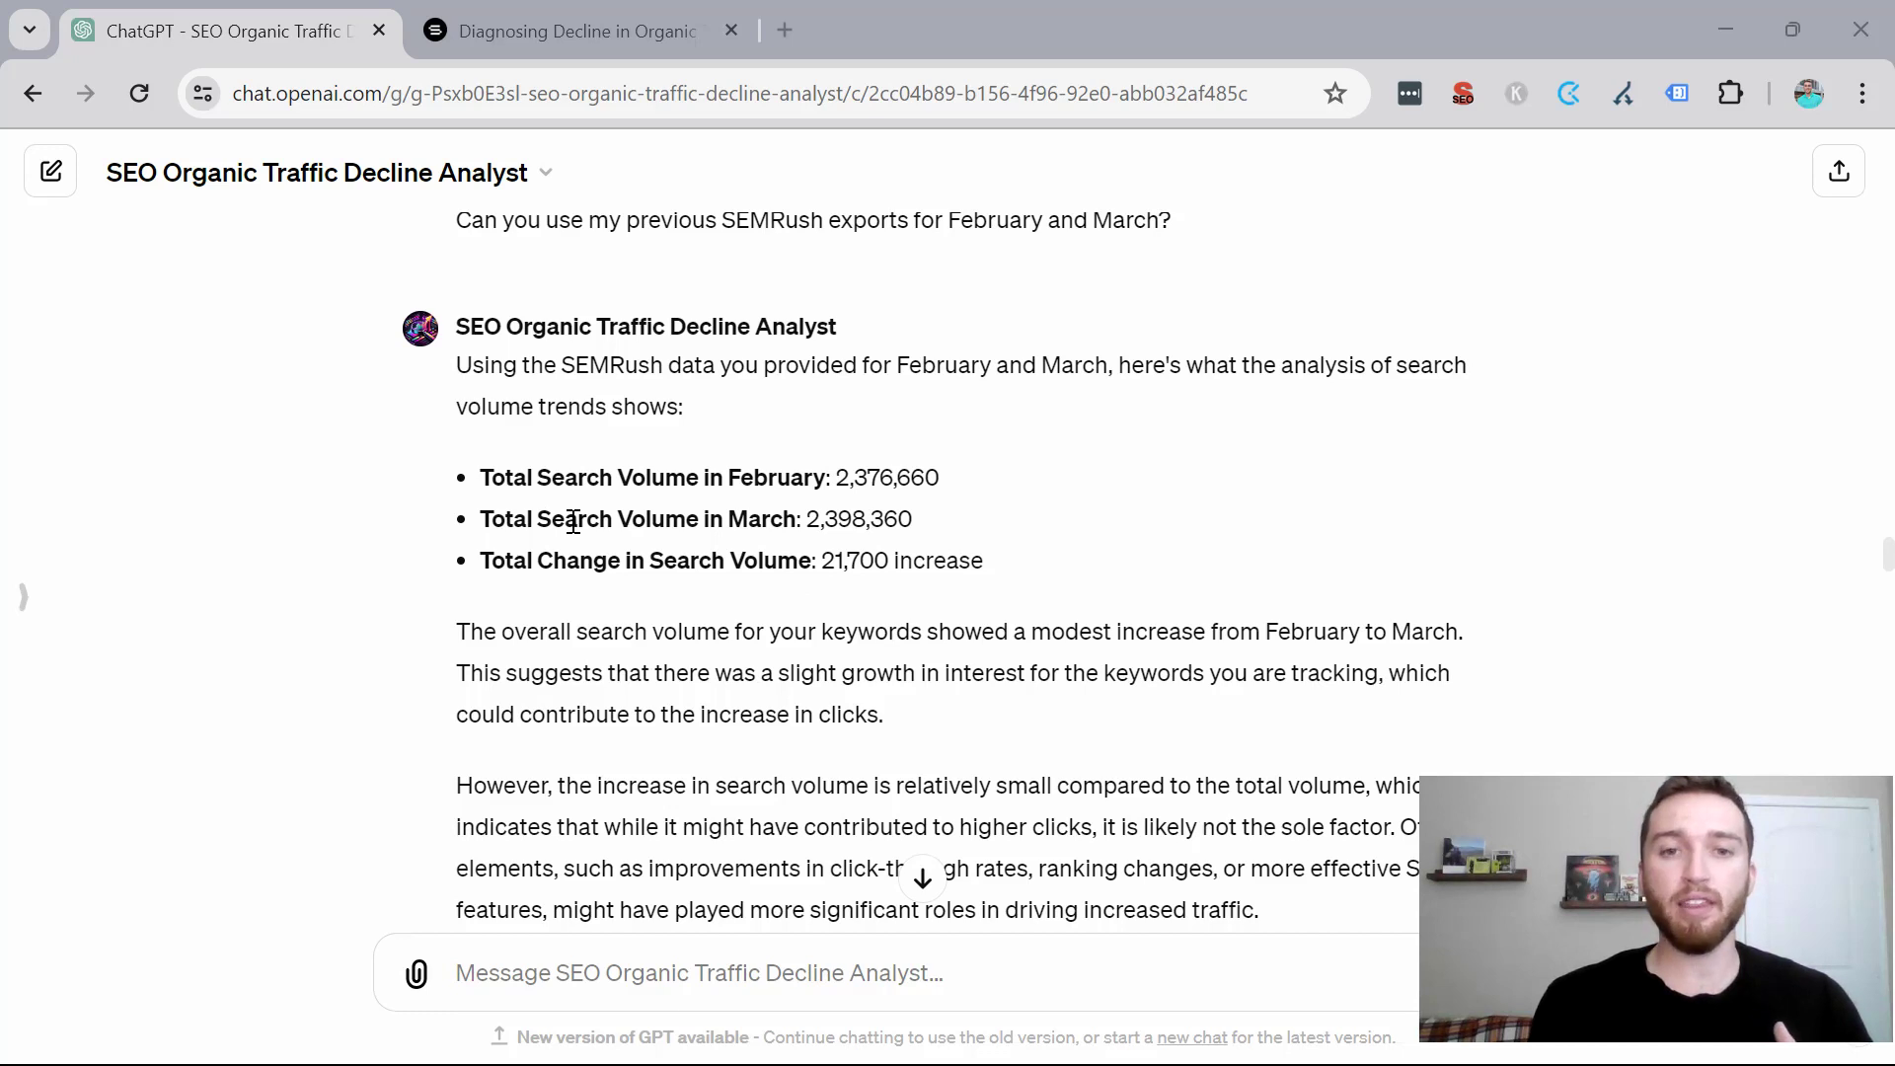
scroll(574, 521, "down", 2)
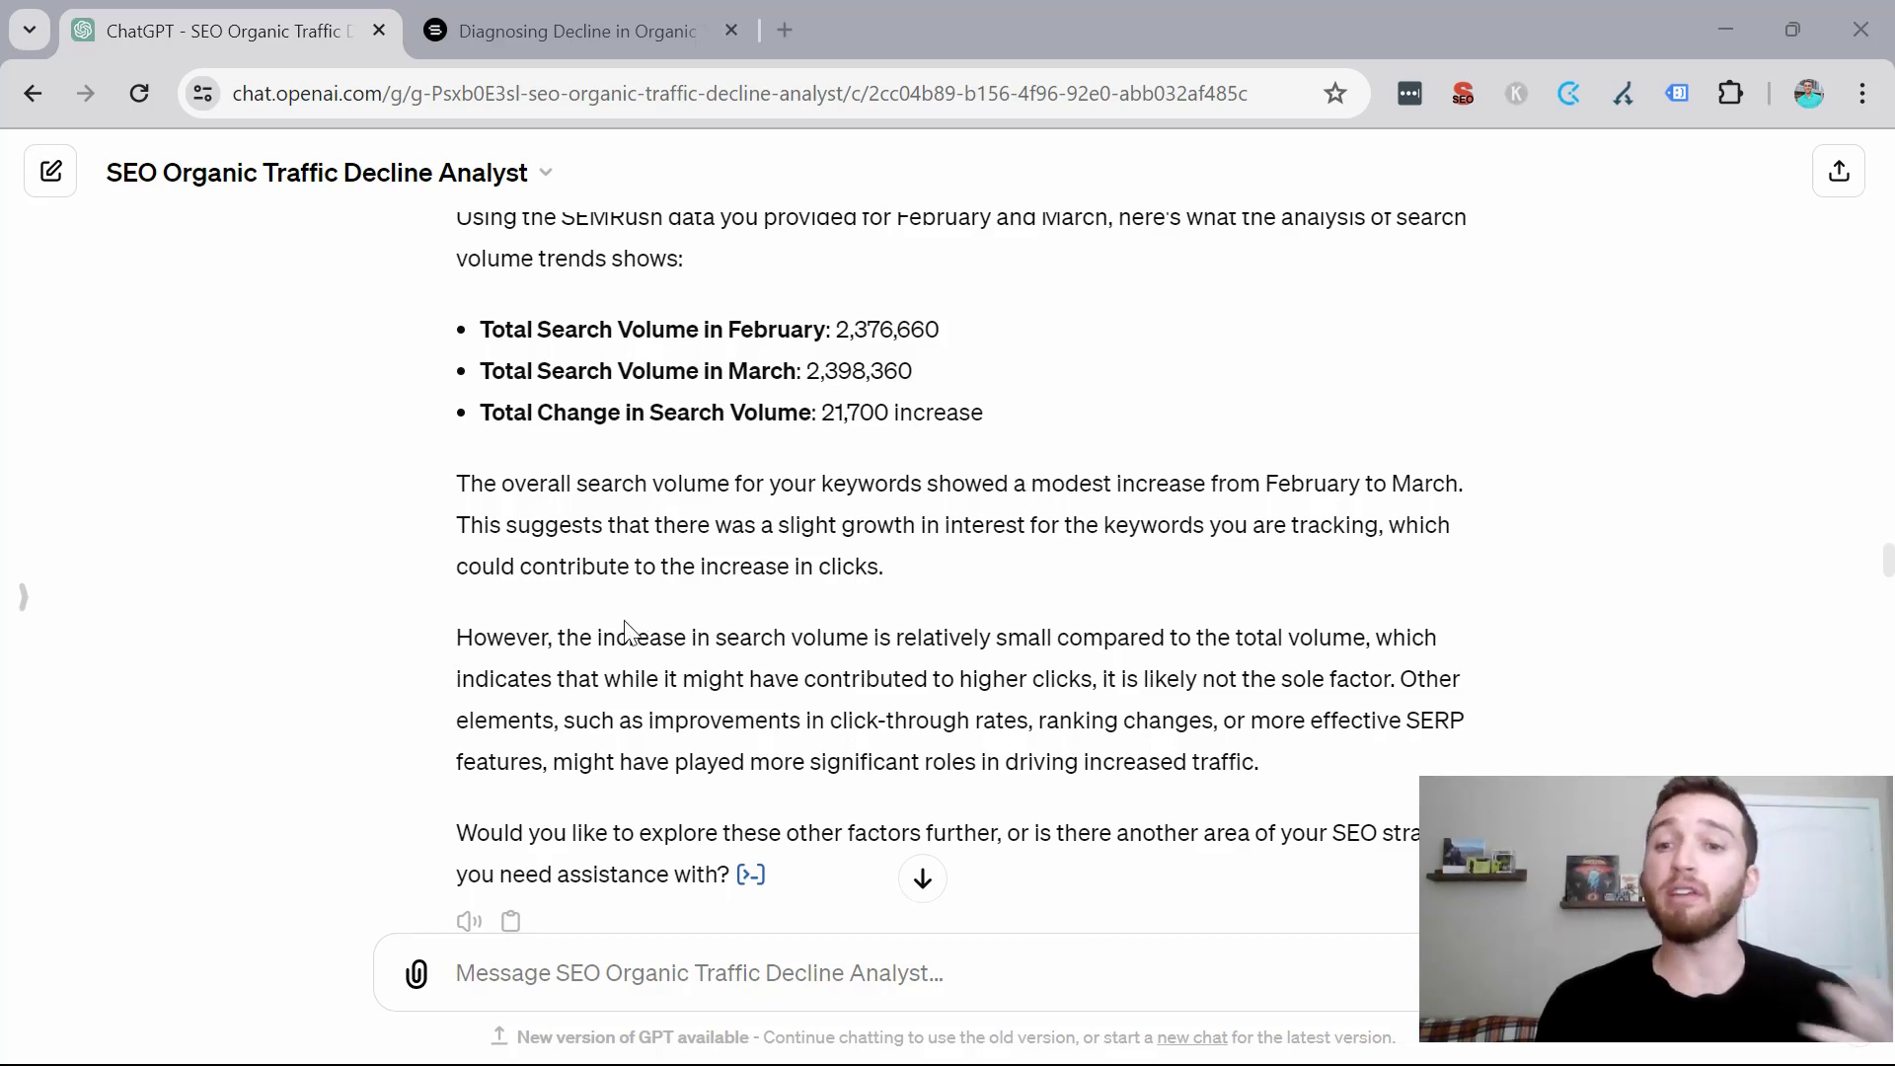
double_click(805, 637)
left_click_drag(944, 637, 1366, 639)
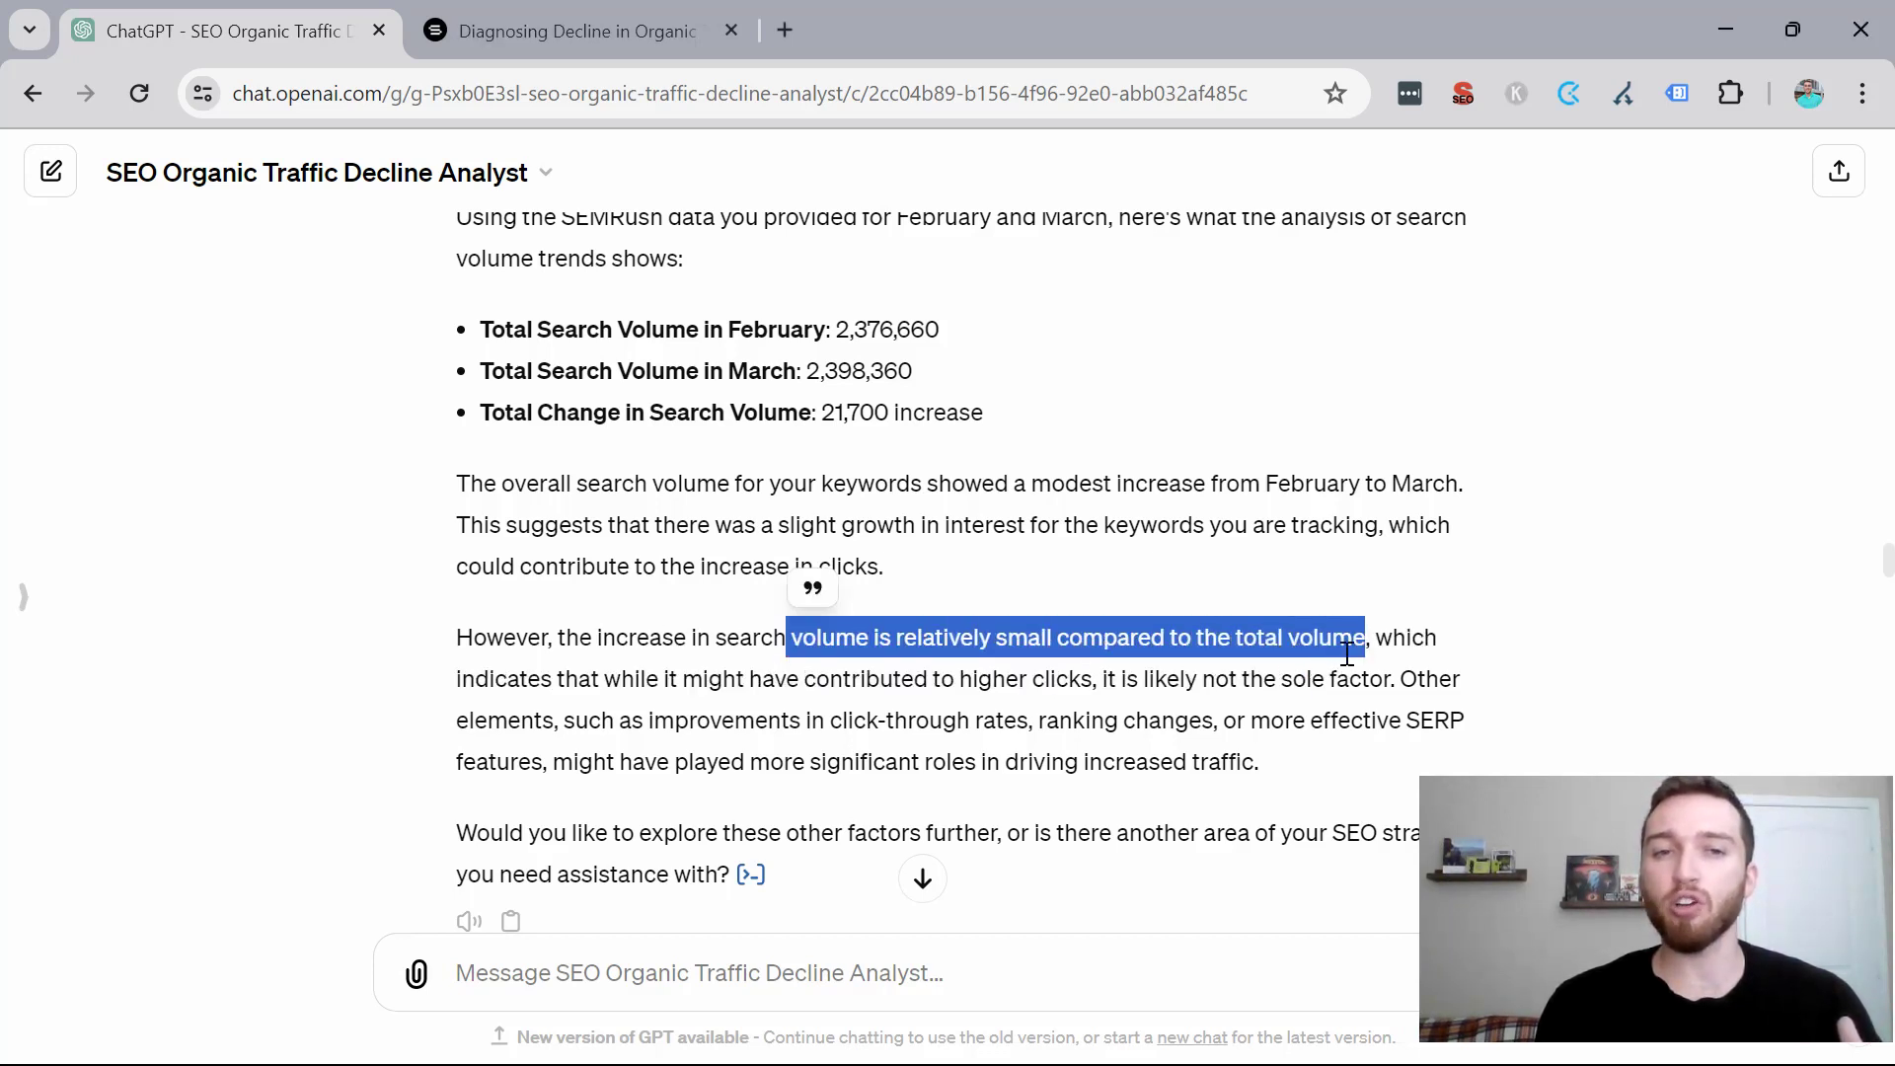
left_click(1065, 679)
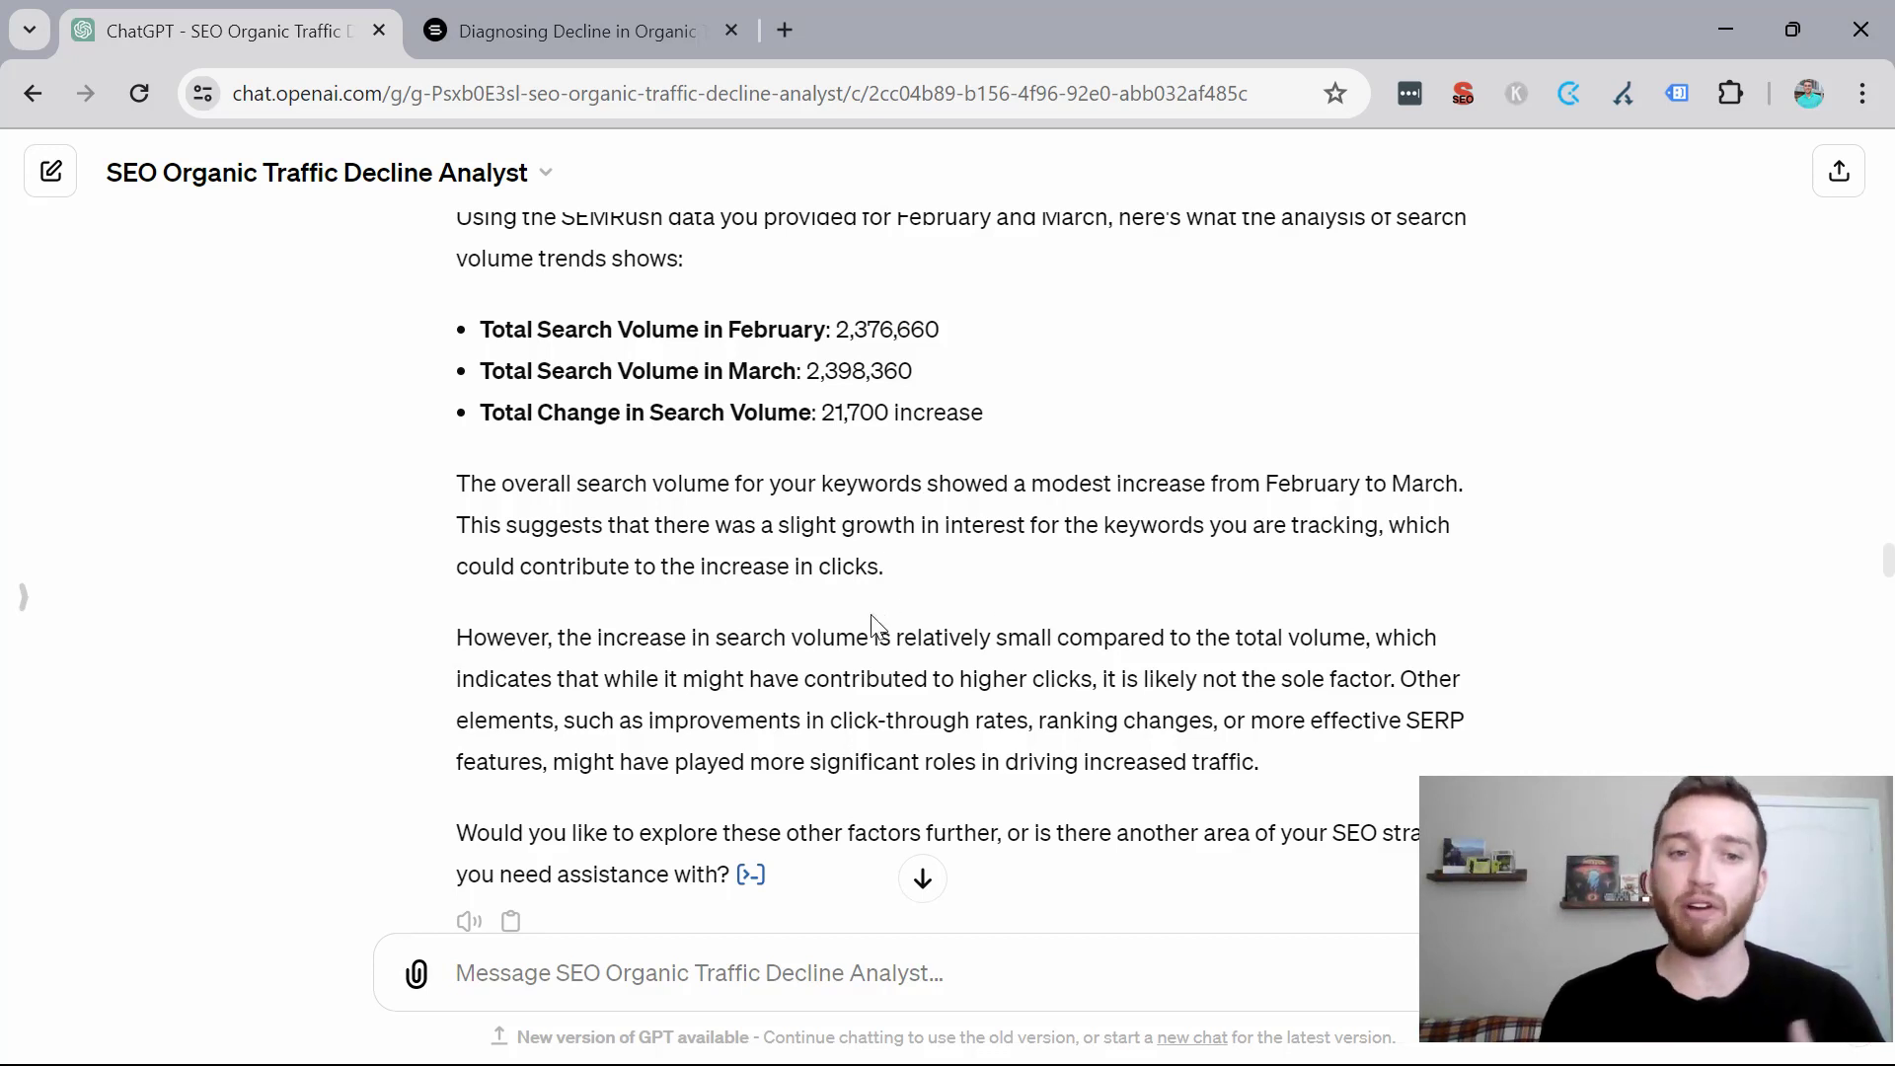
scroll(868, 622, "down", 5)
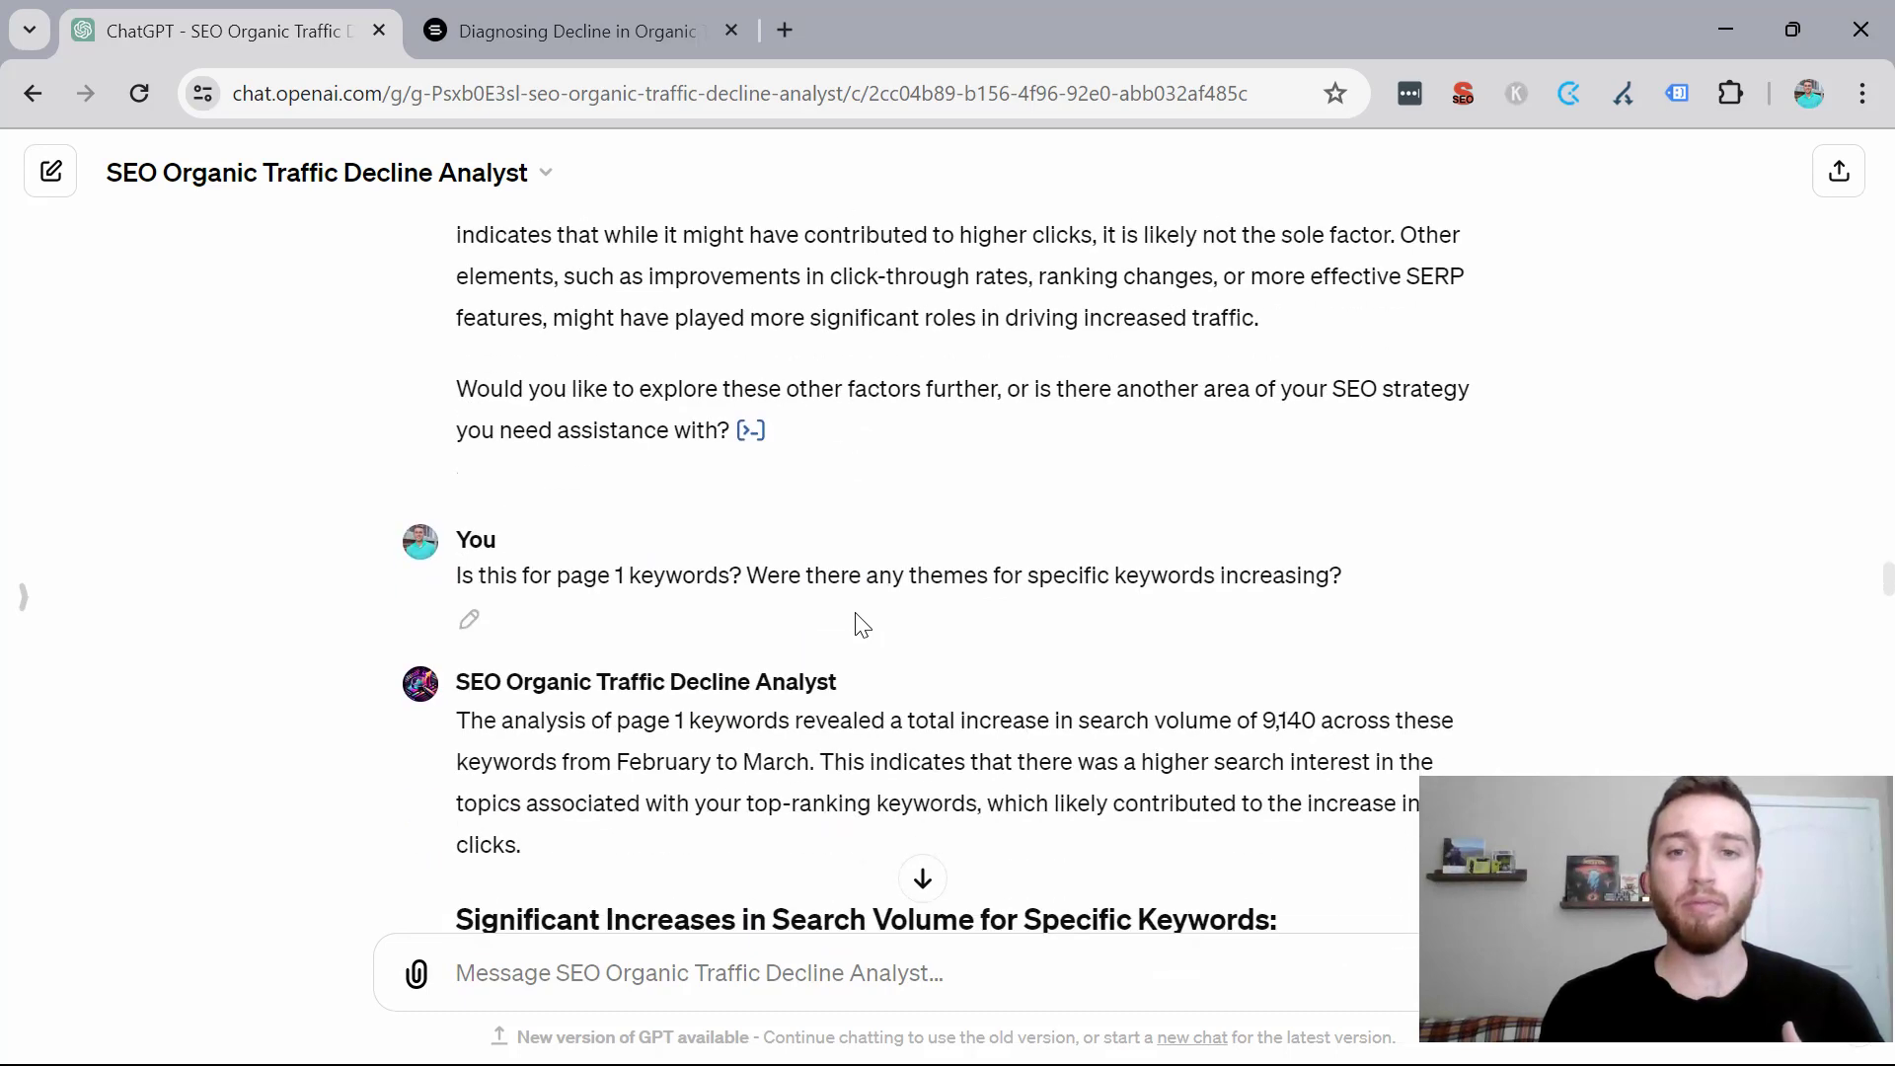
Scroll through the SERP features impact analysis to the frequency question and its Error analyzing reply.
scroll(858, 617, "down", 3)
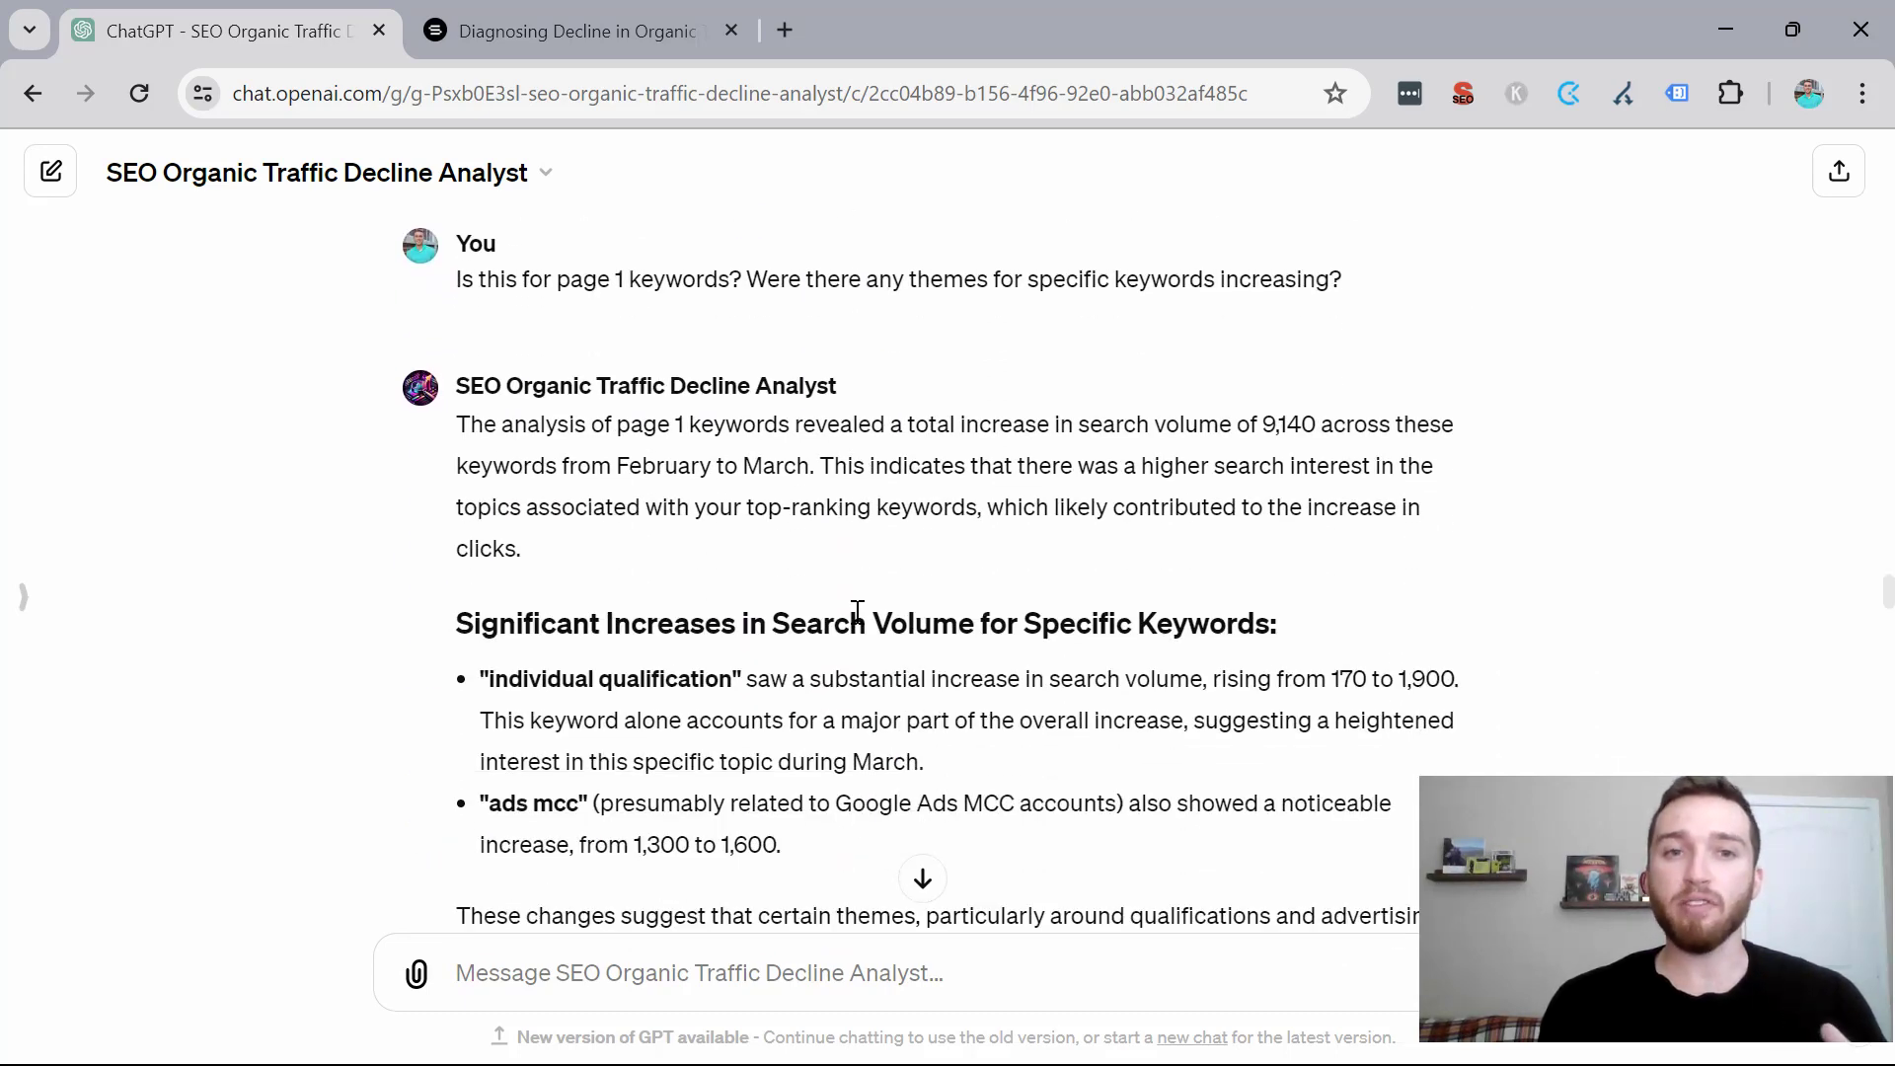
scroll(790, 506, "down", 1)
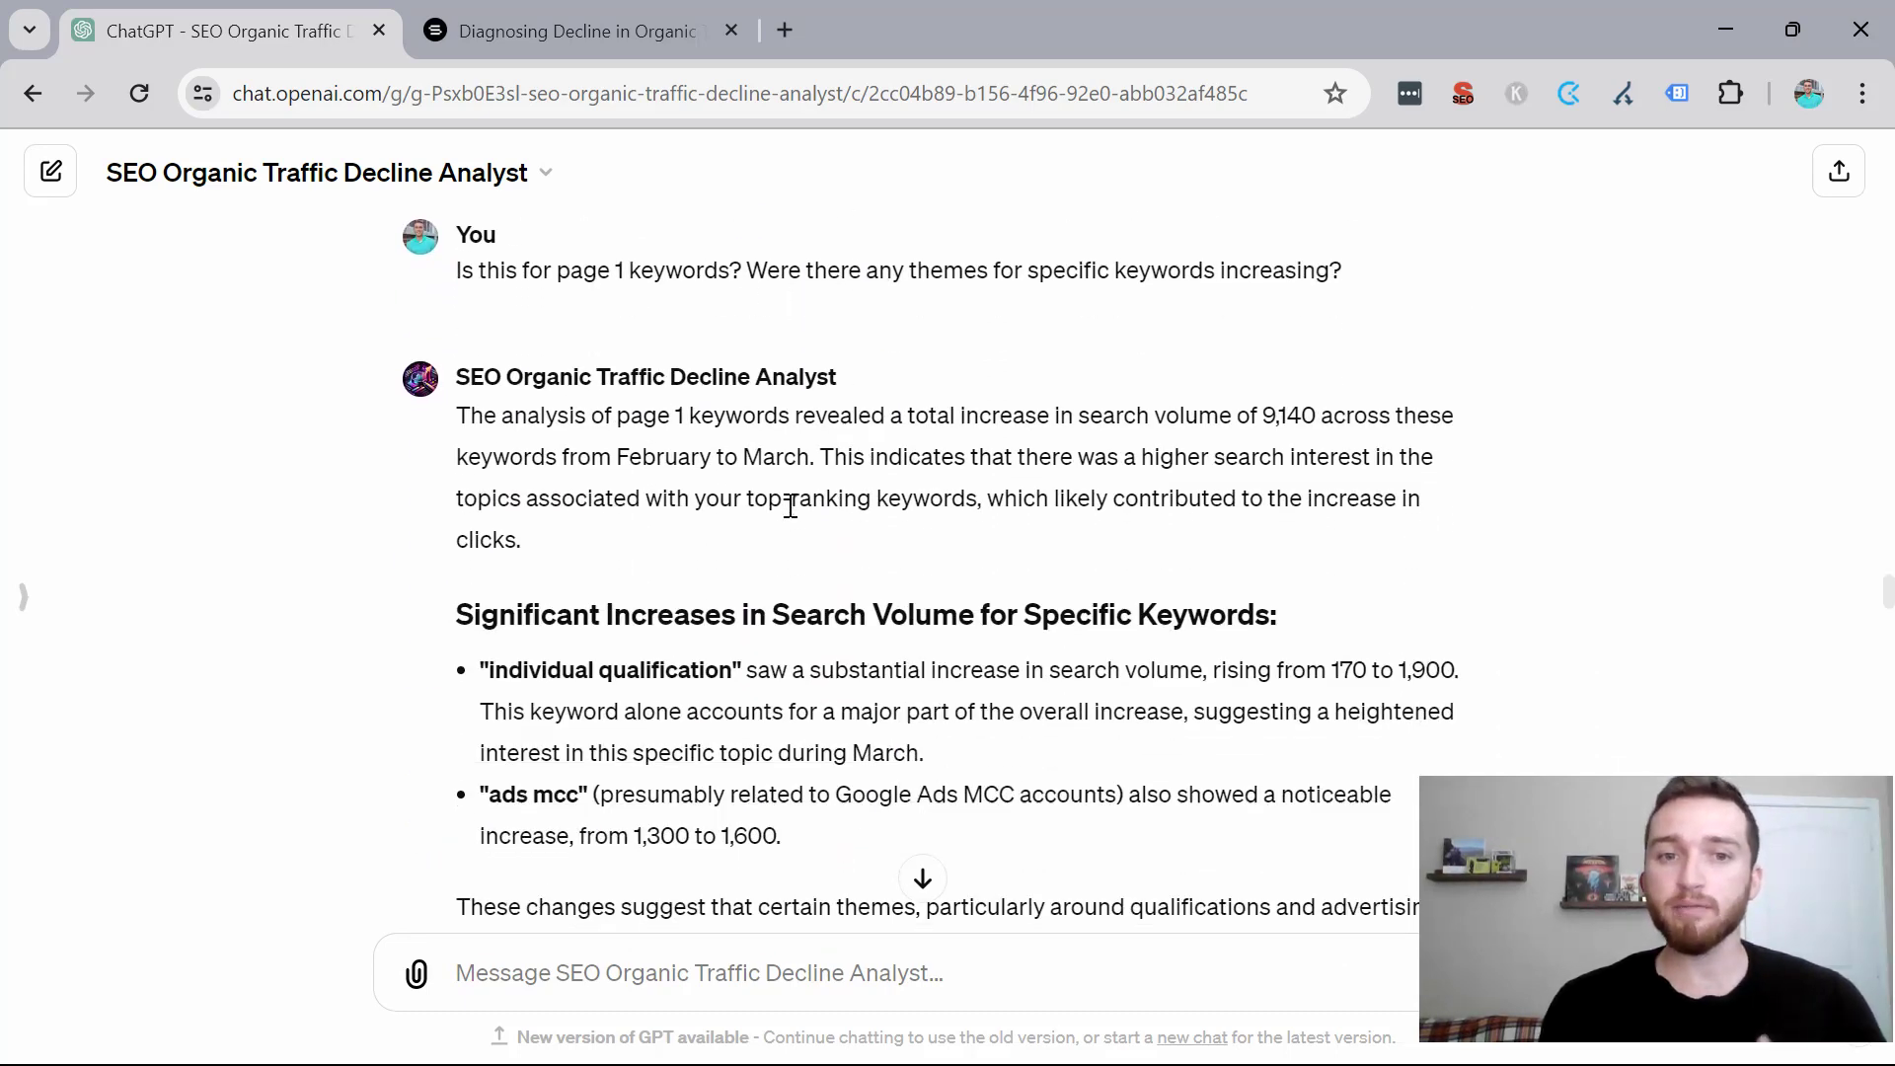
scroll(790, 506, "down", 9)
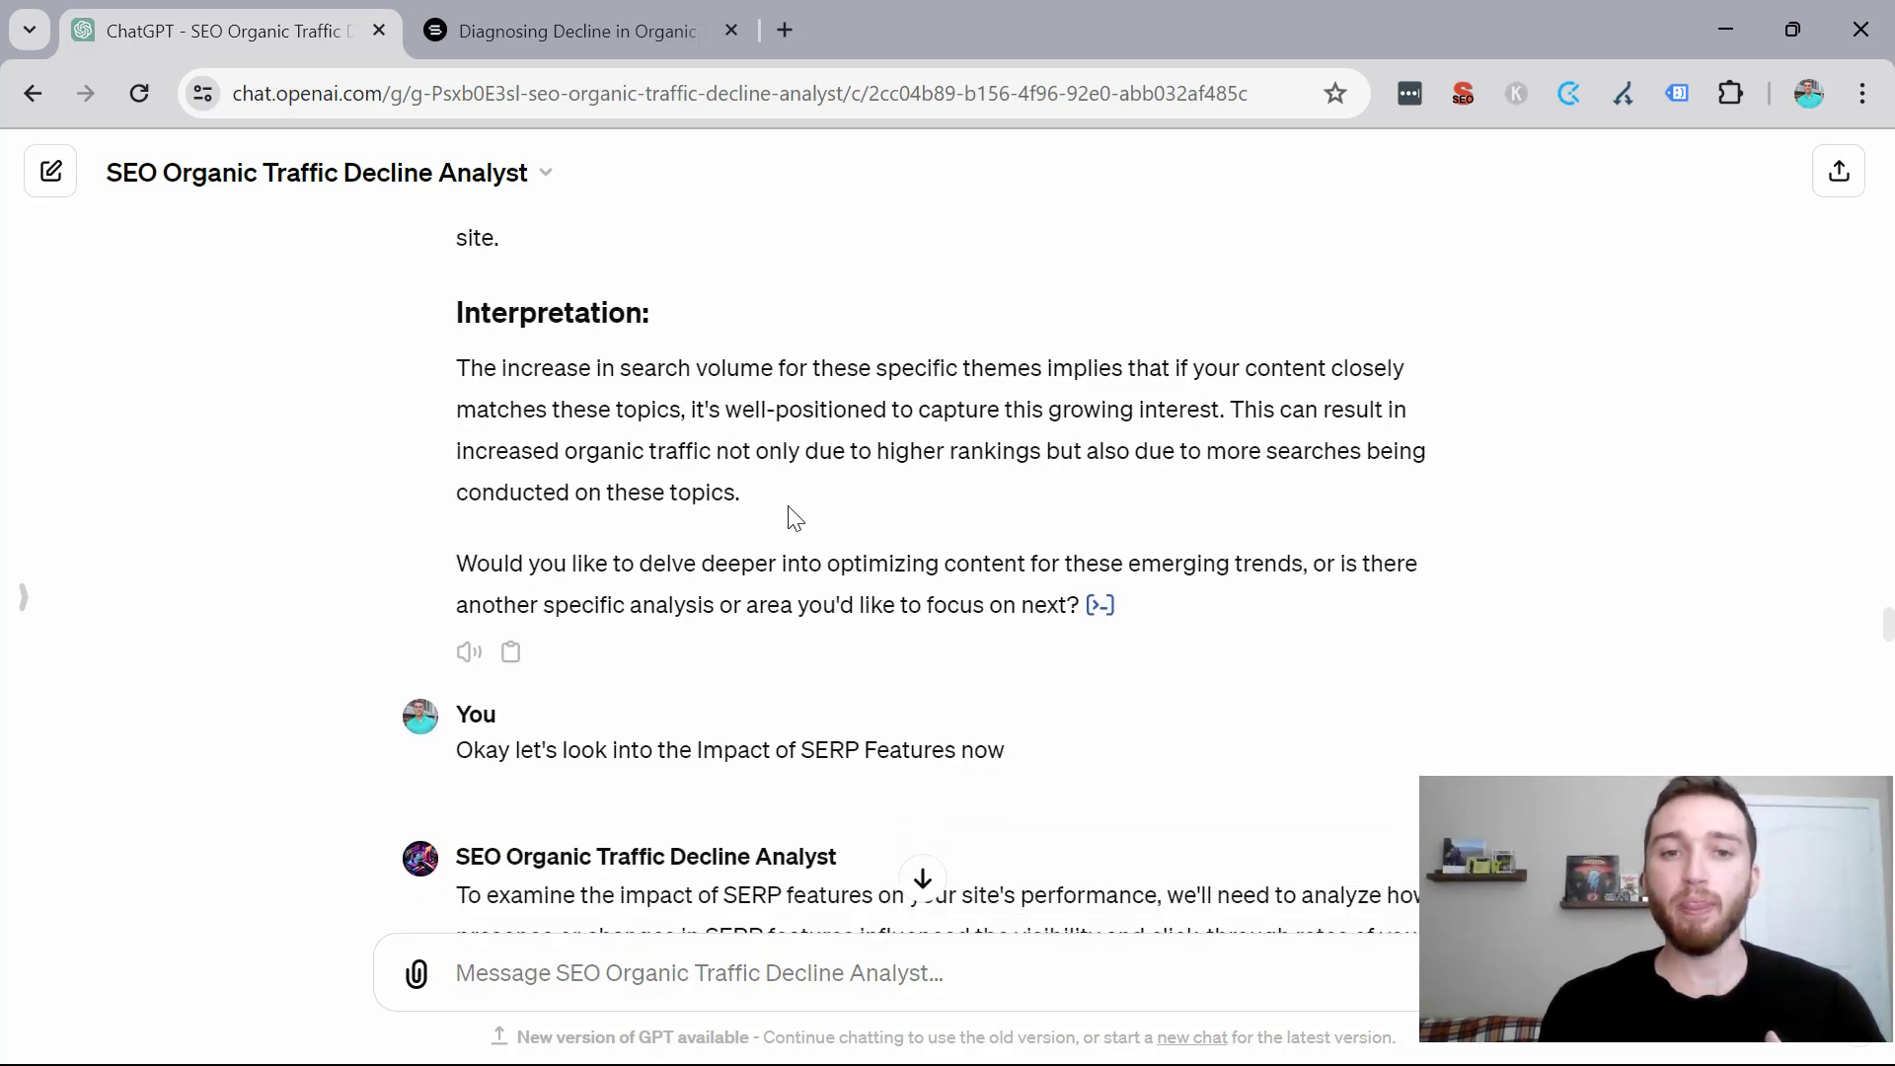
scroll(795, 517, "down", 1)
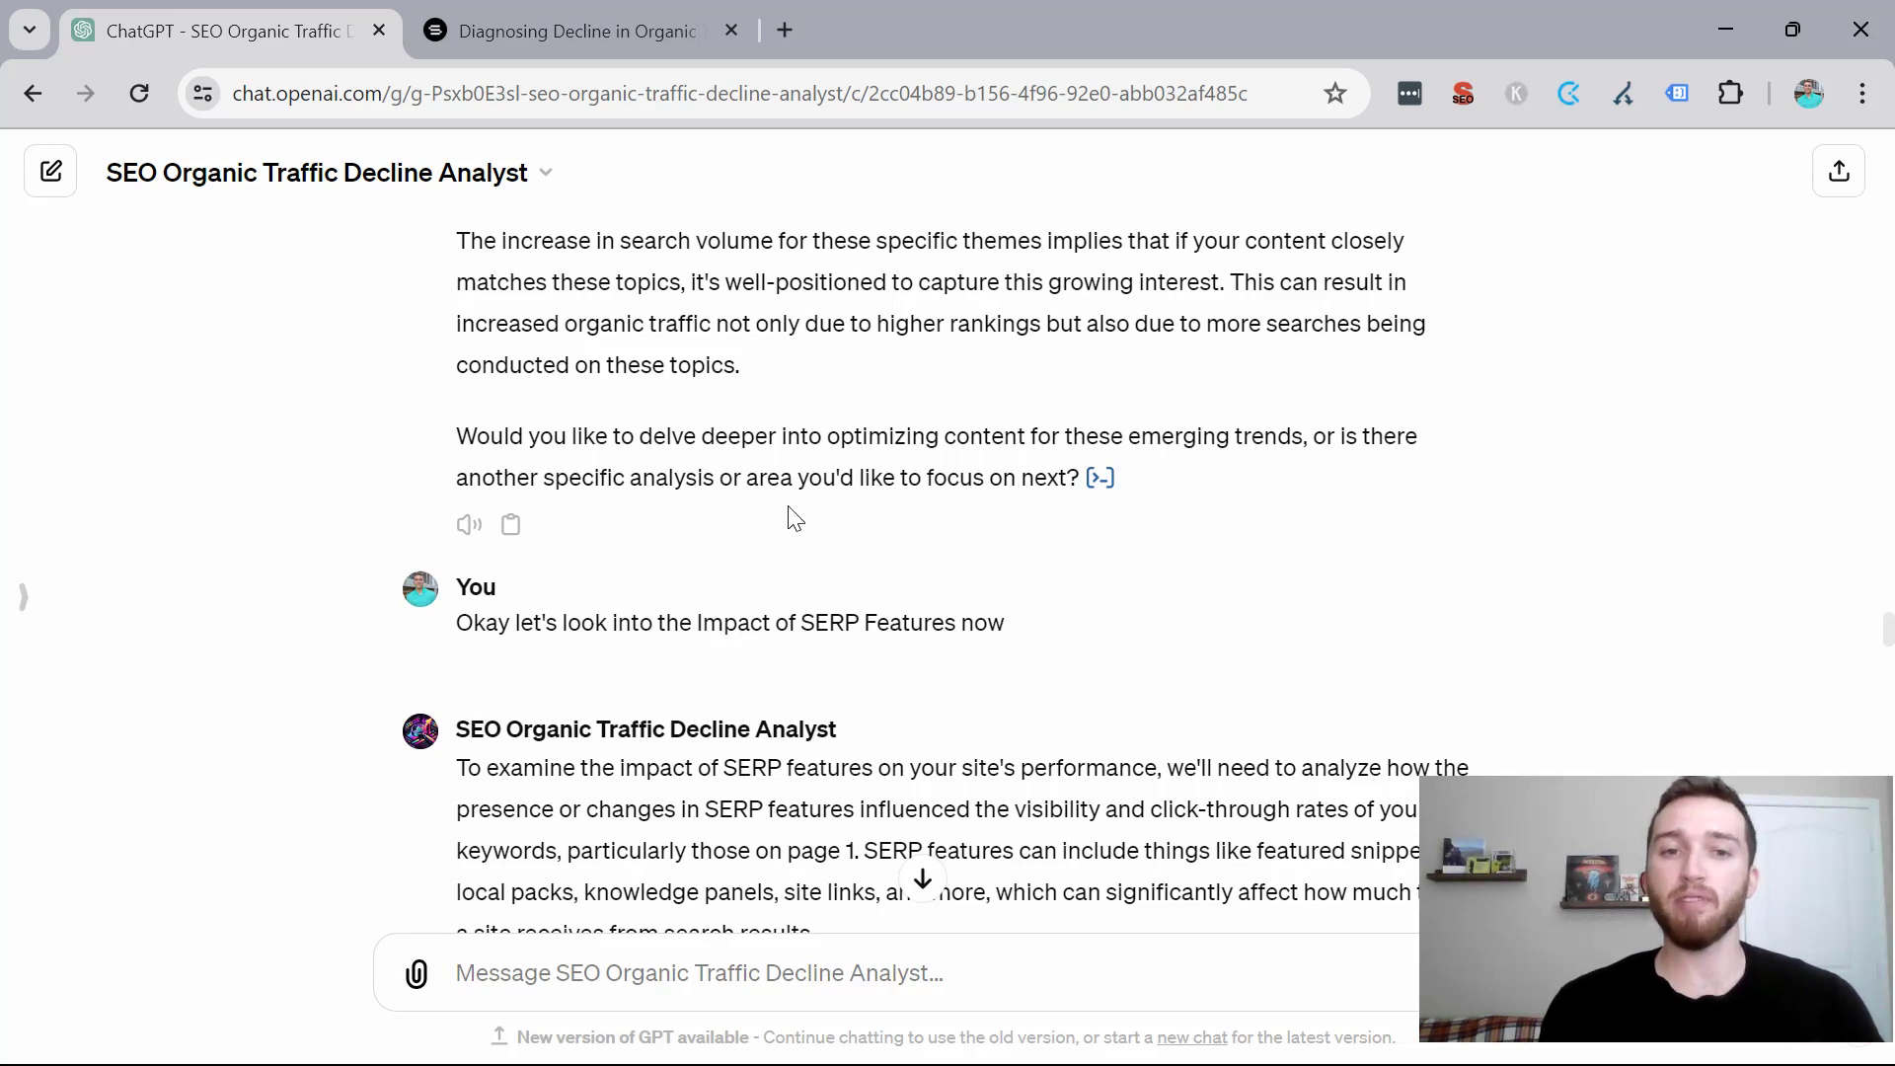
scroll(796, 517, "down", 1)
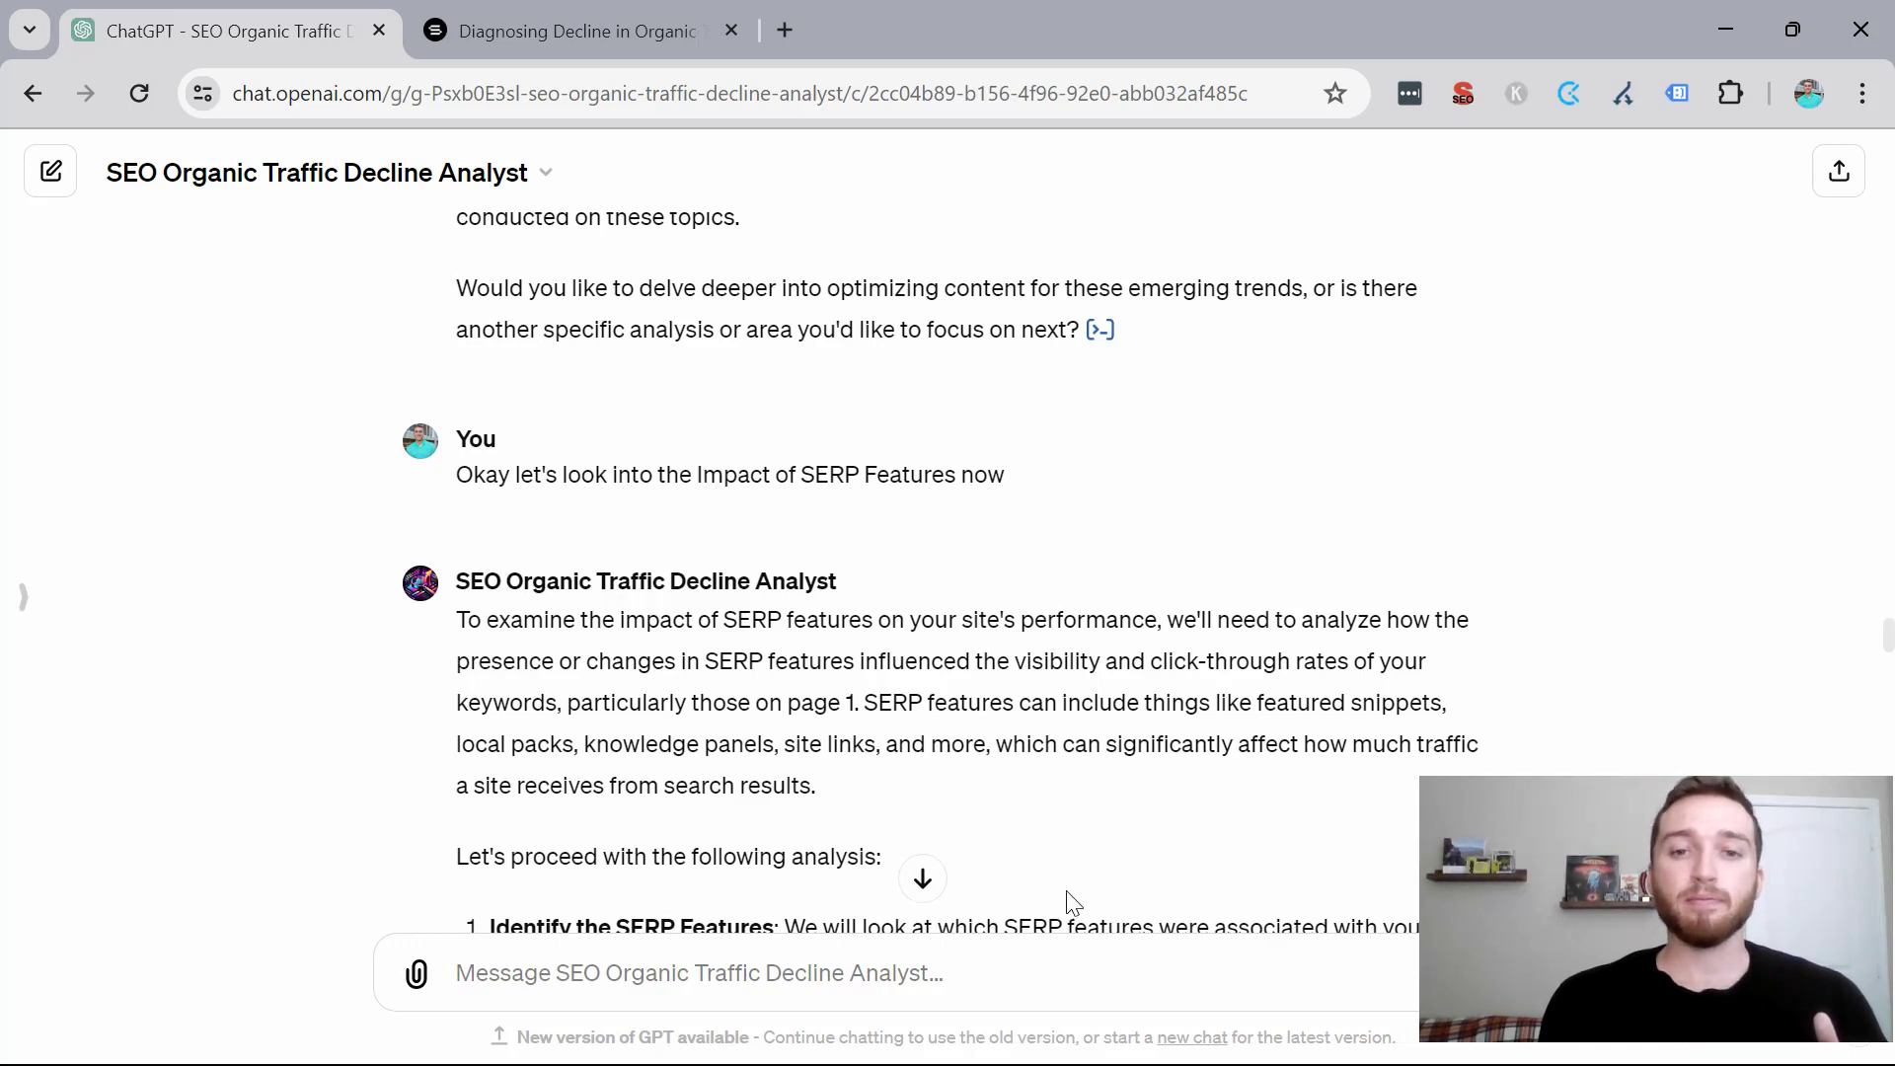
scroll(962, 673, "down", 2)
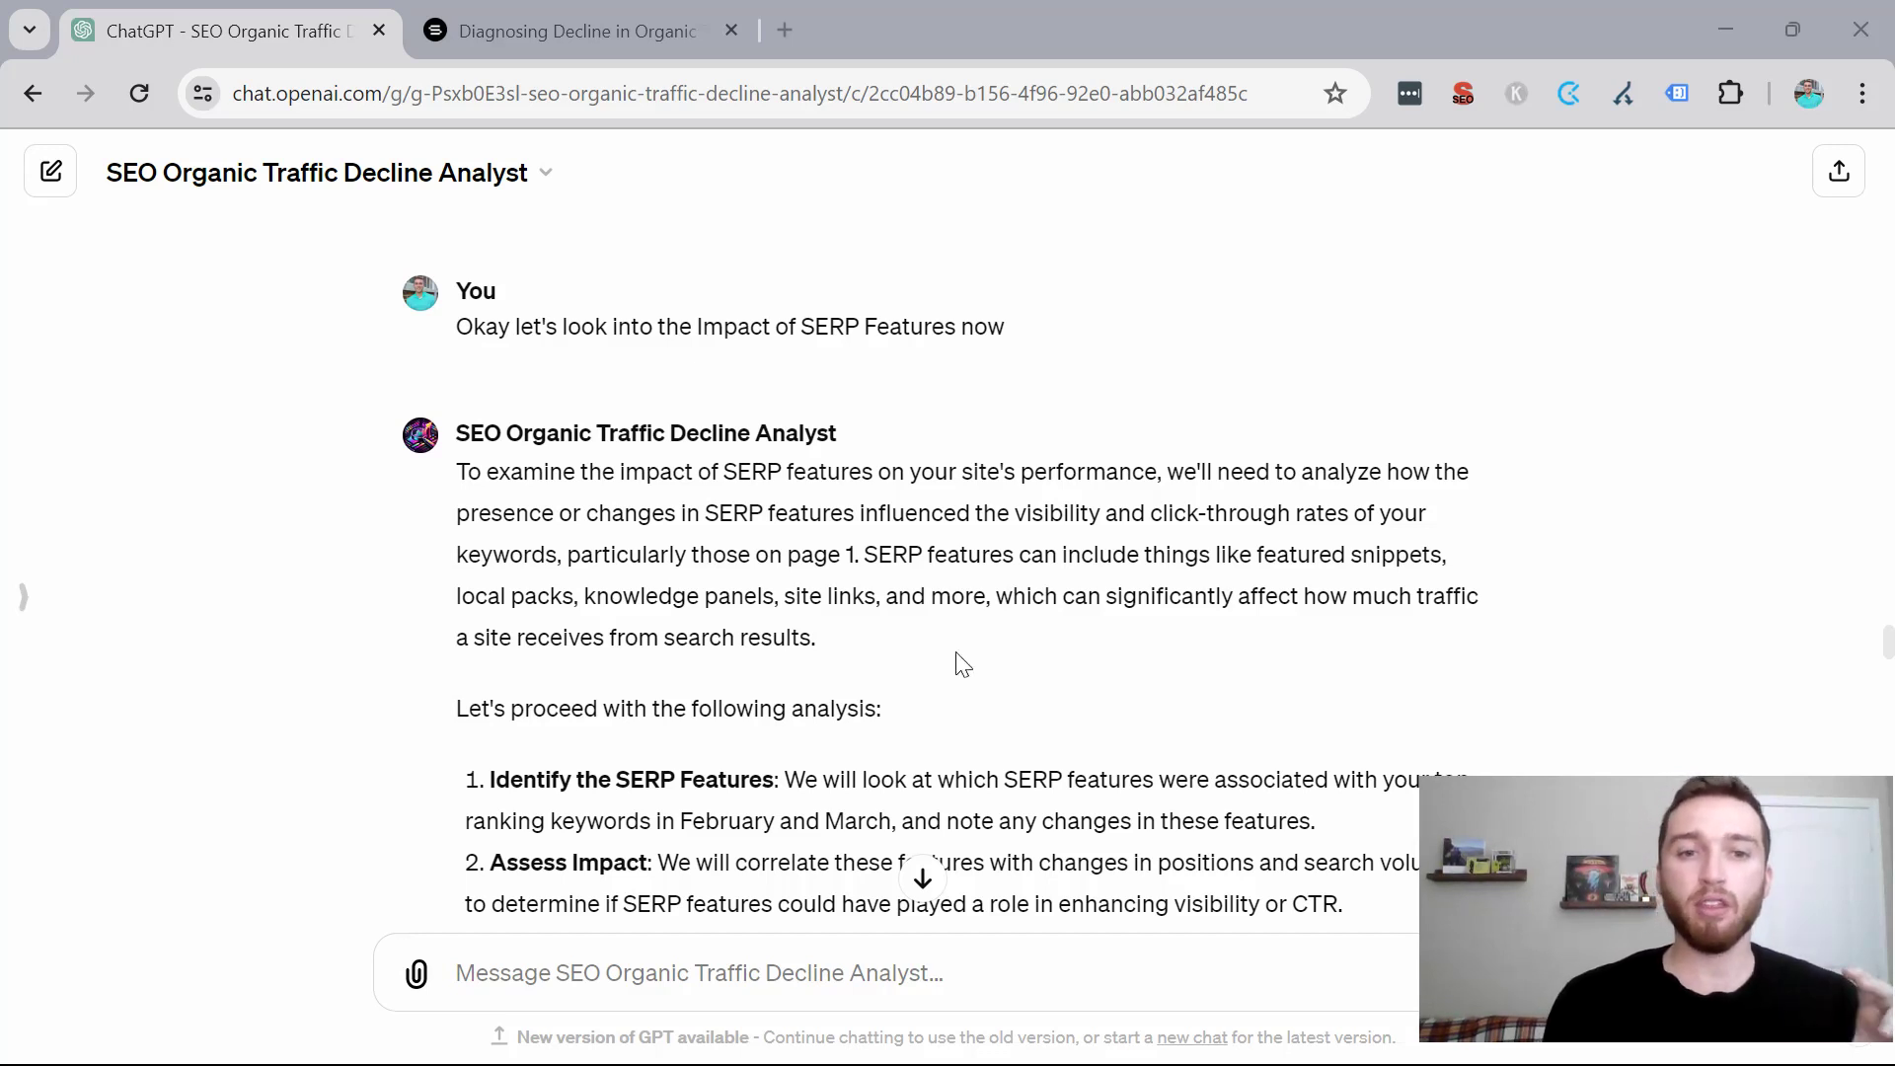
scroll(955, 656, "down", 2)
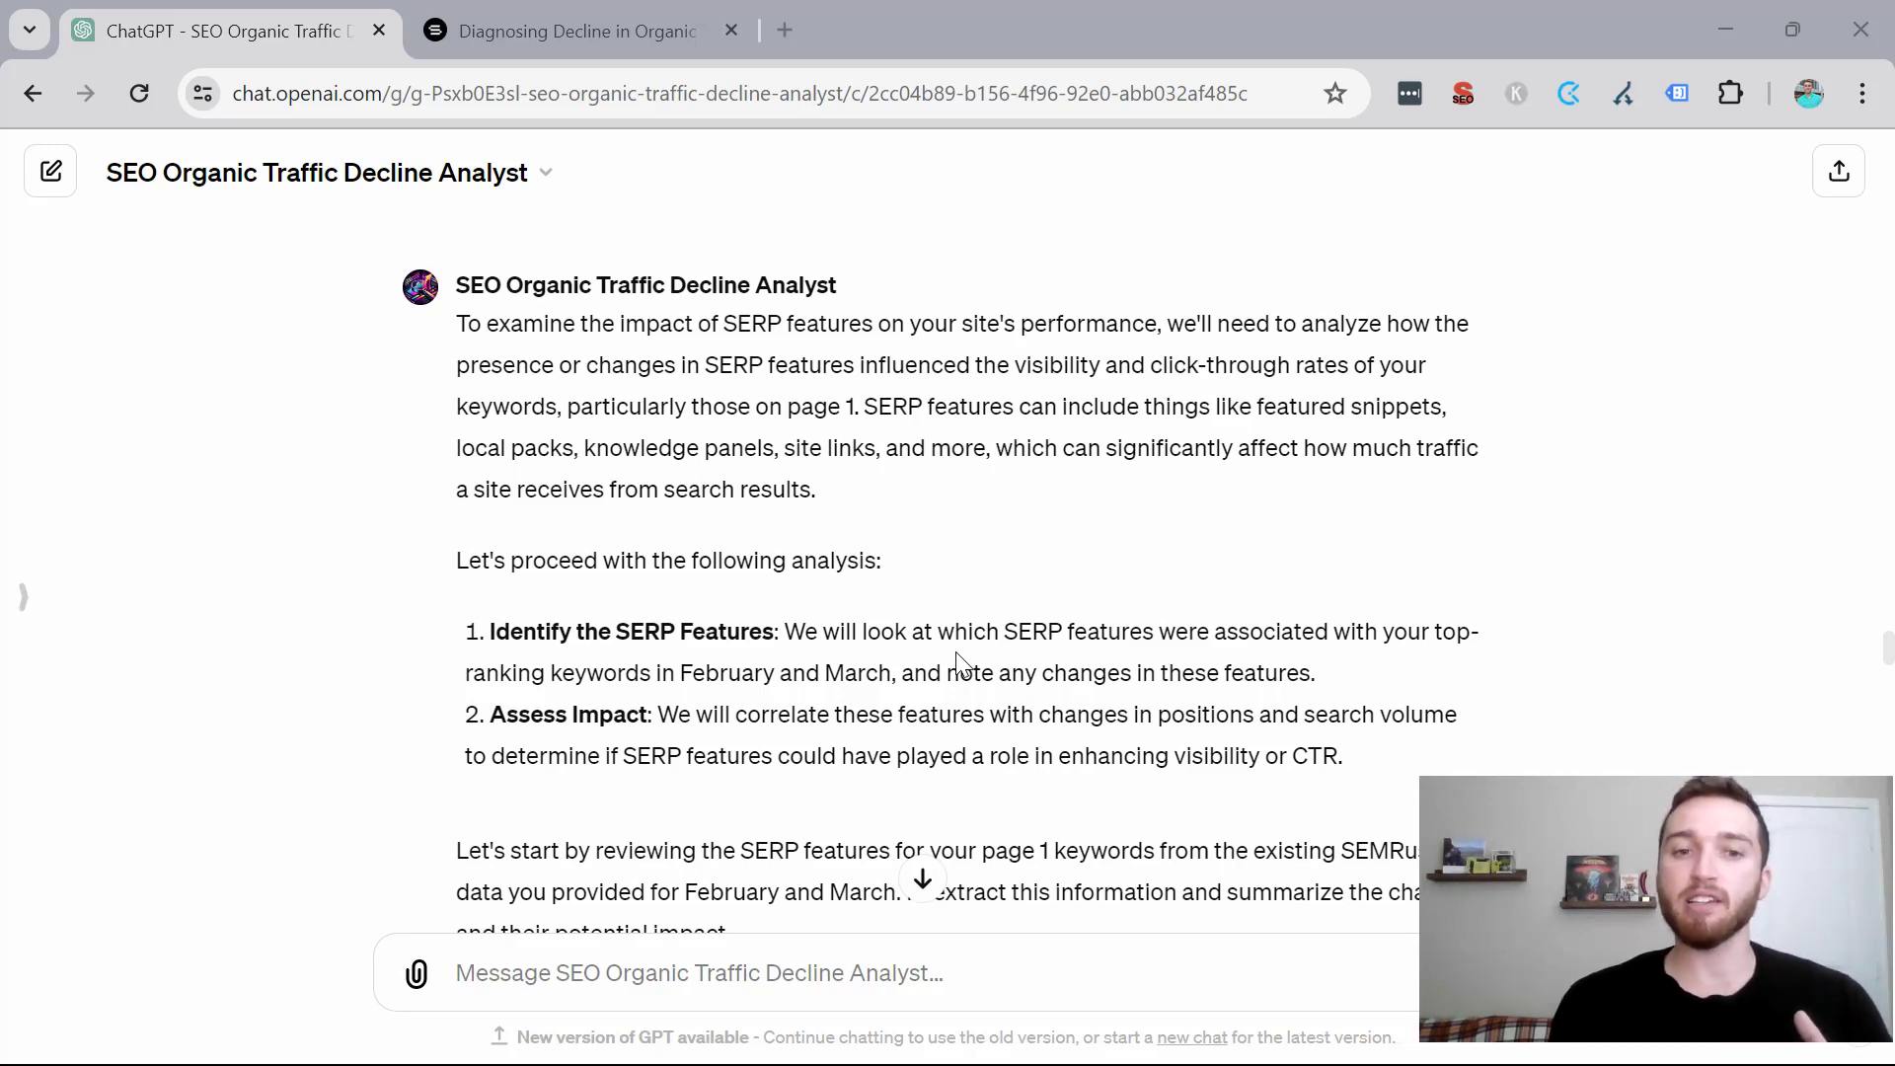
scroll(790, 373, "down", 5)
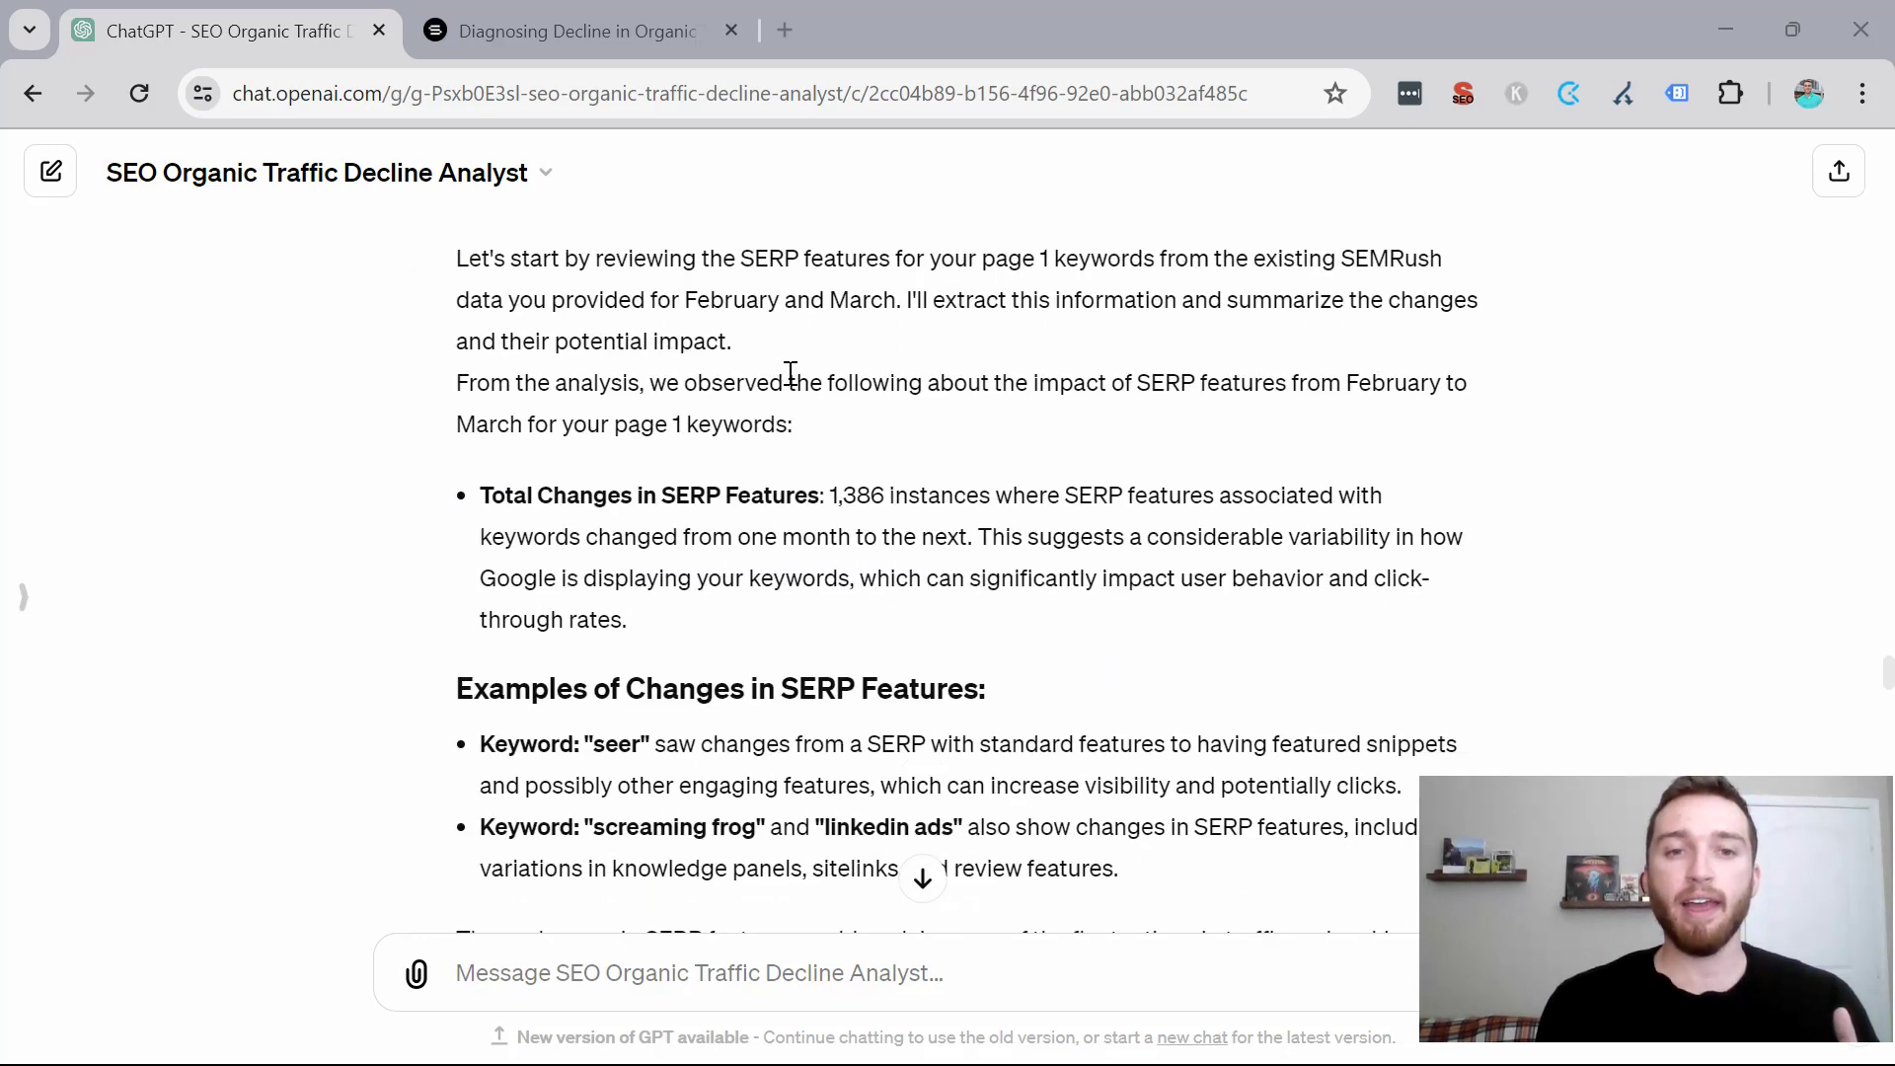
scroll(789, 373, "down", 8)
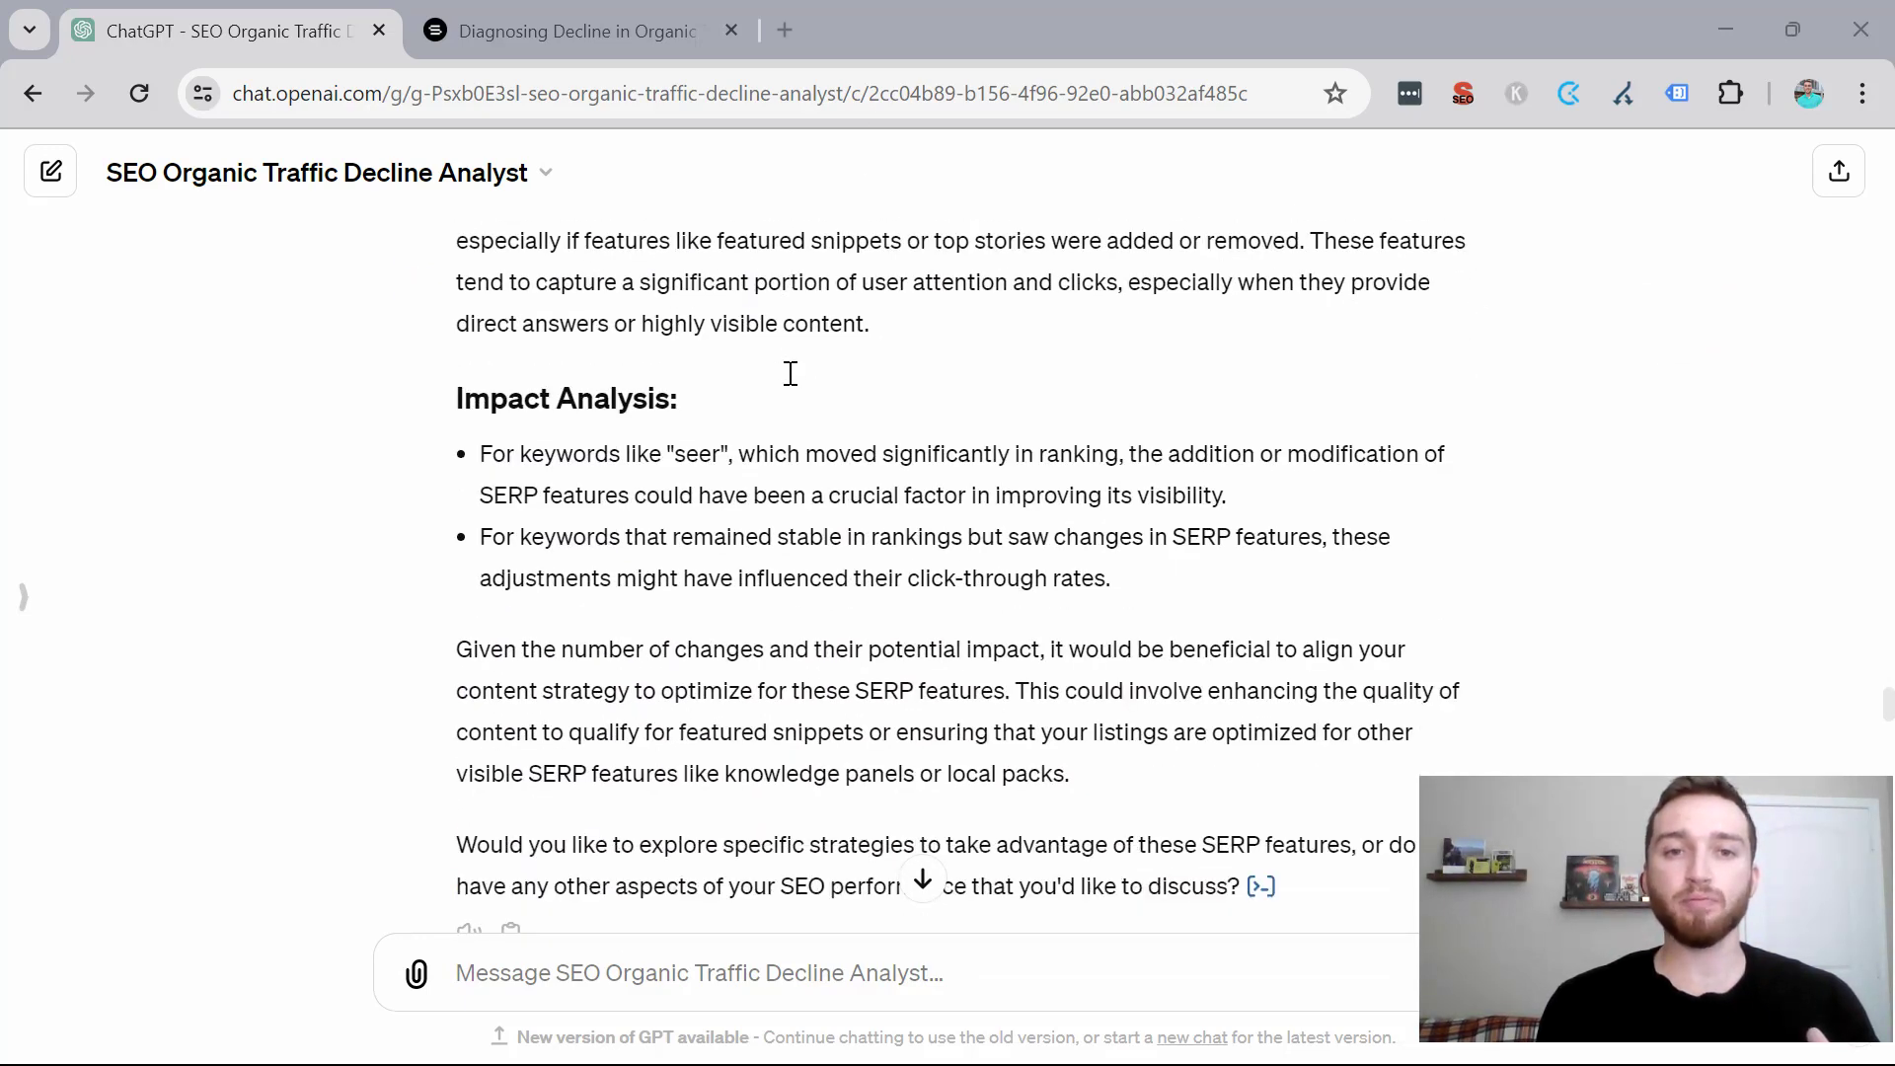
scroll(790, 373, "down", 5)
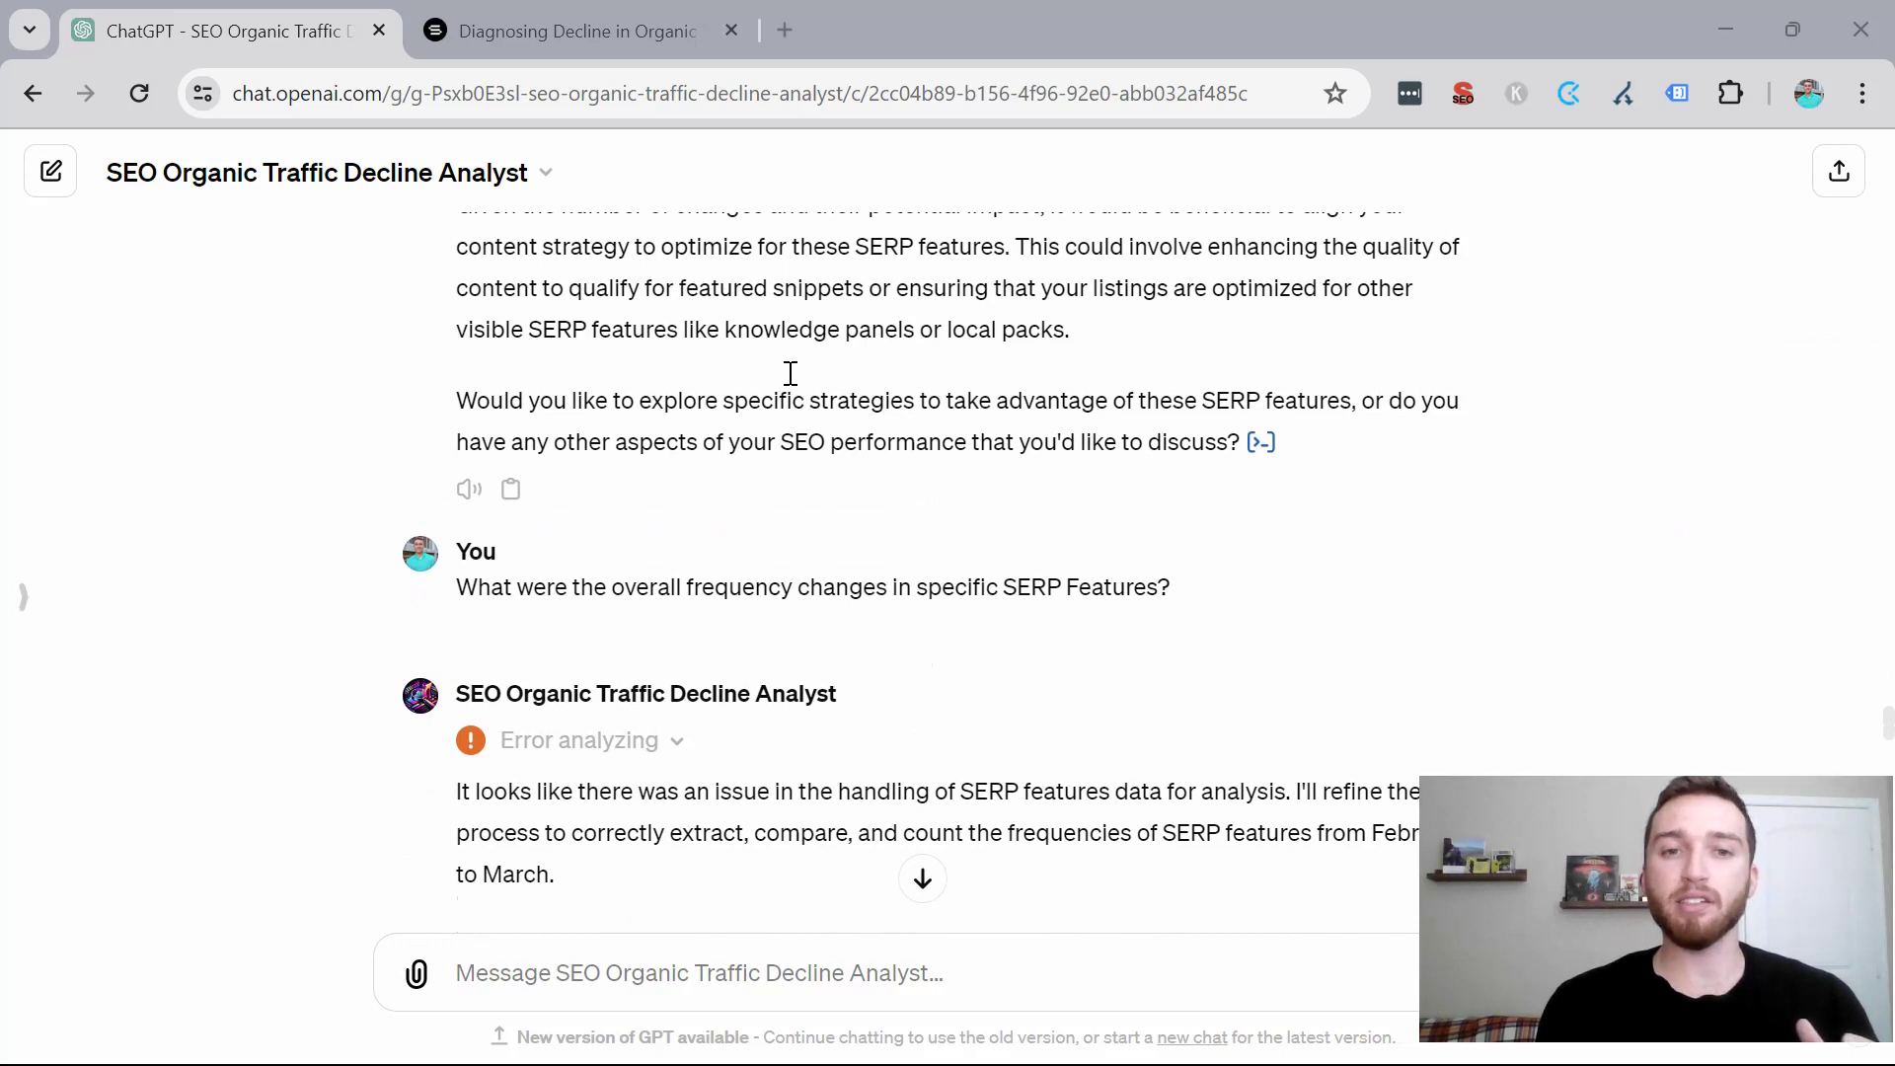
Scroll to the SERP frequency lists showing Sitelinks down 3,855 and Ads Top up 1,716.
scroll(791, 373, "down", 1)
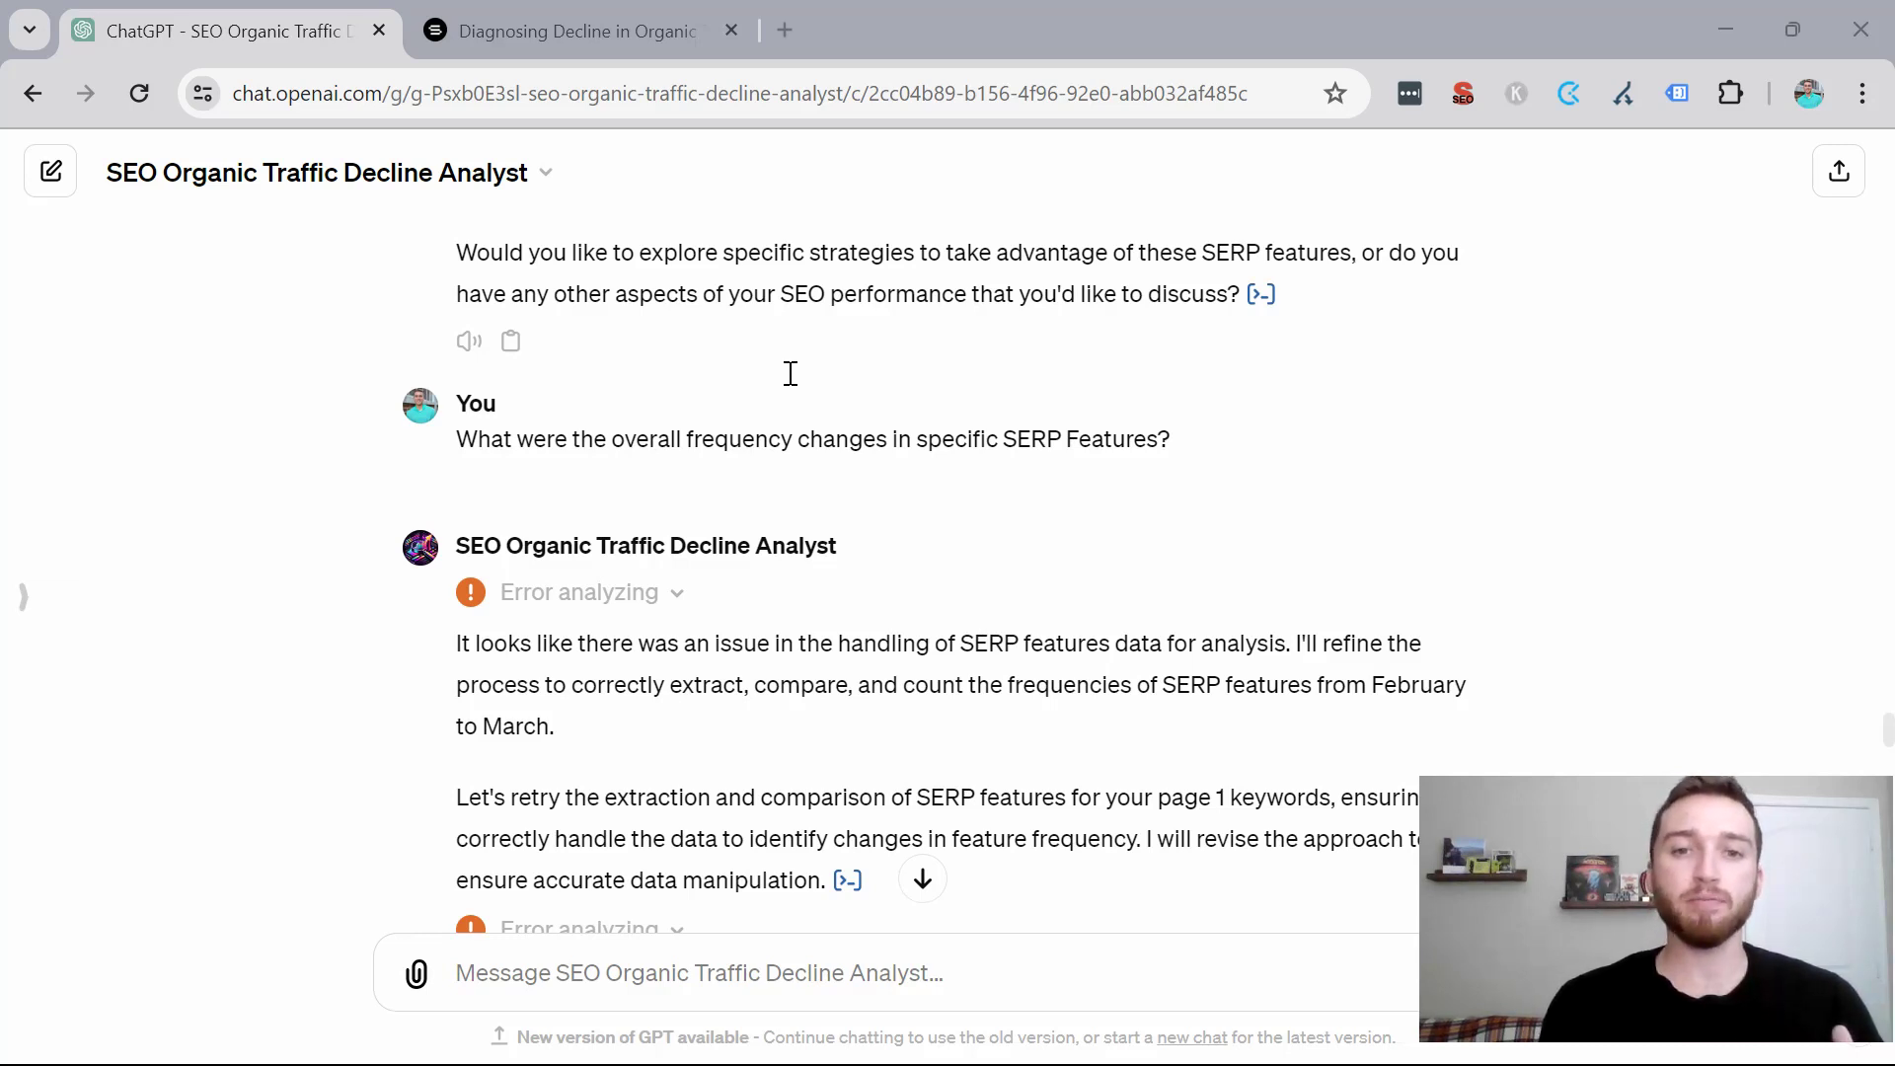
scroll(791, 373, "down", 2)
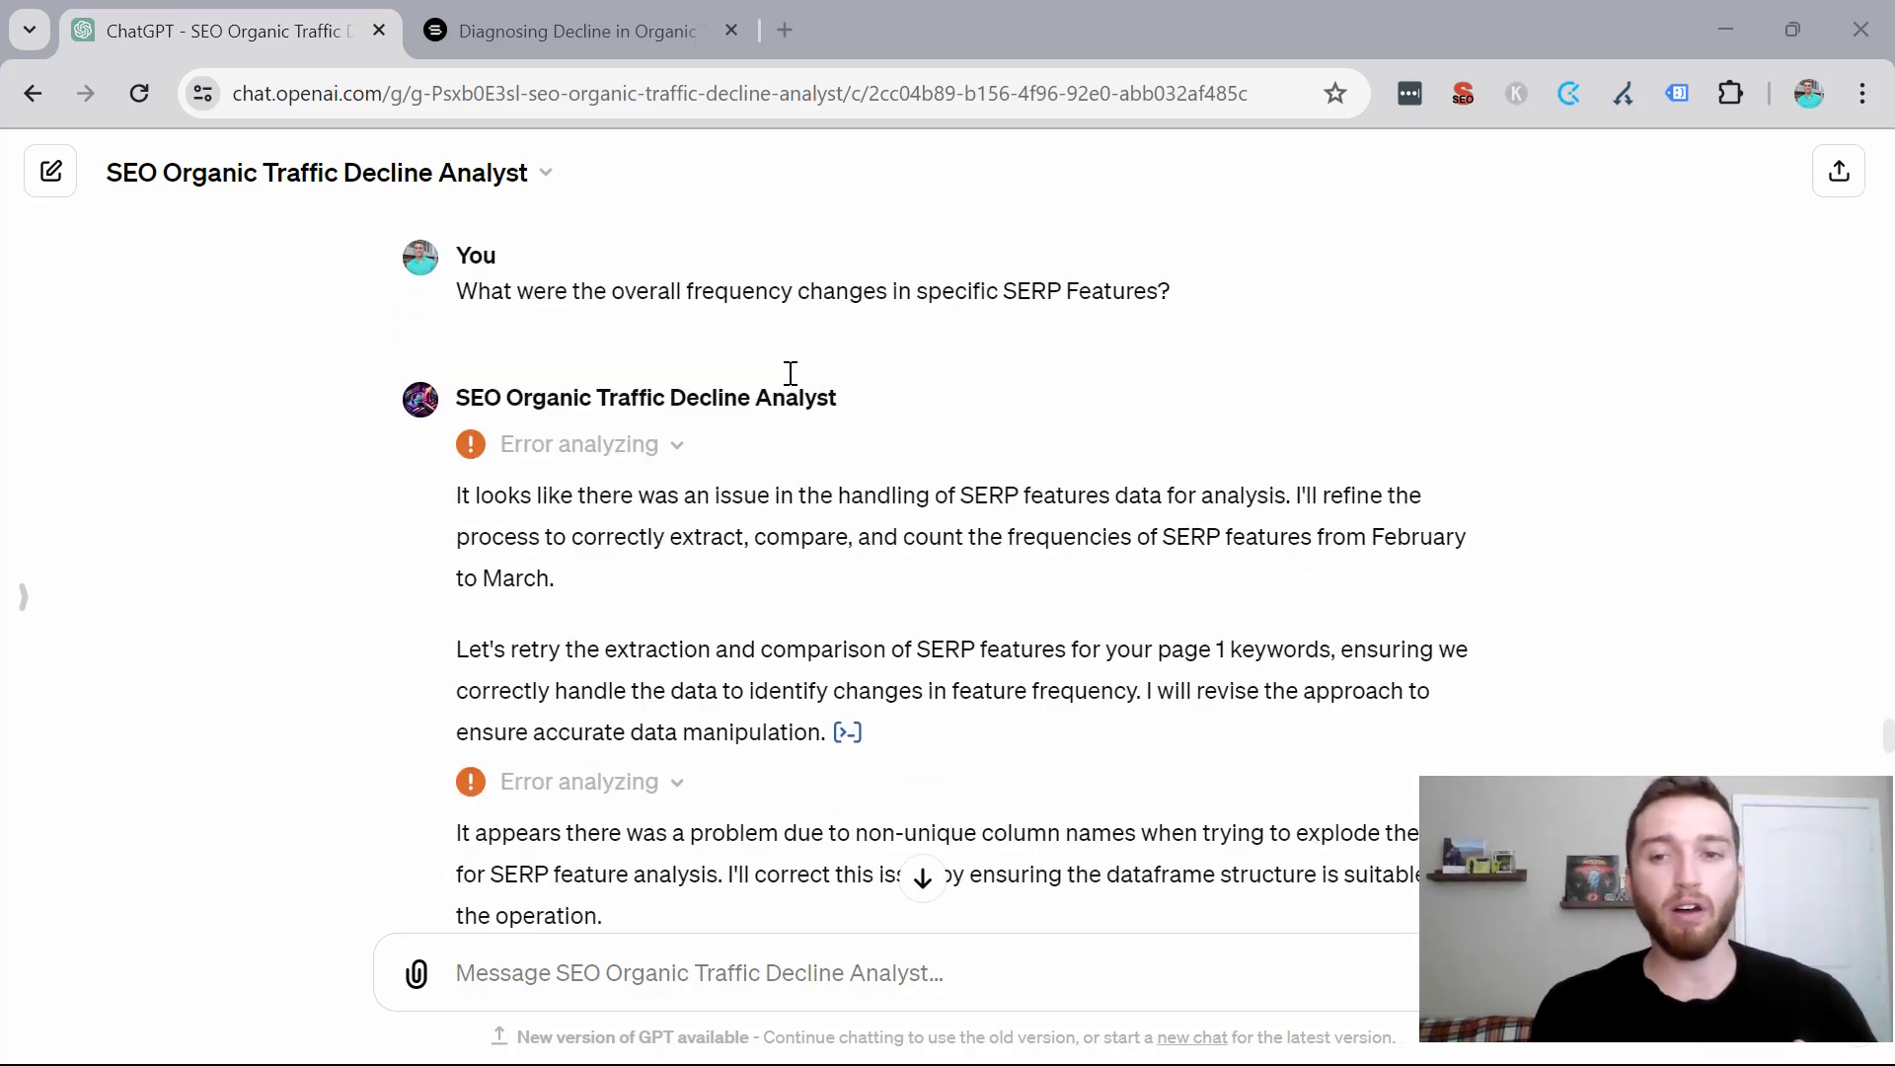
scroll(791, 374, "down", 3)
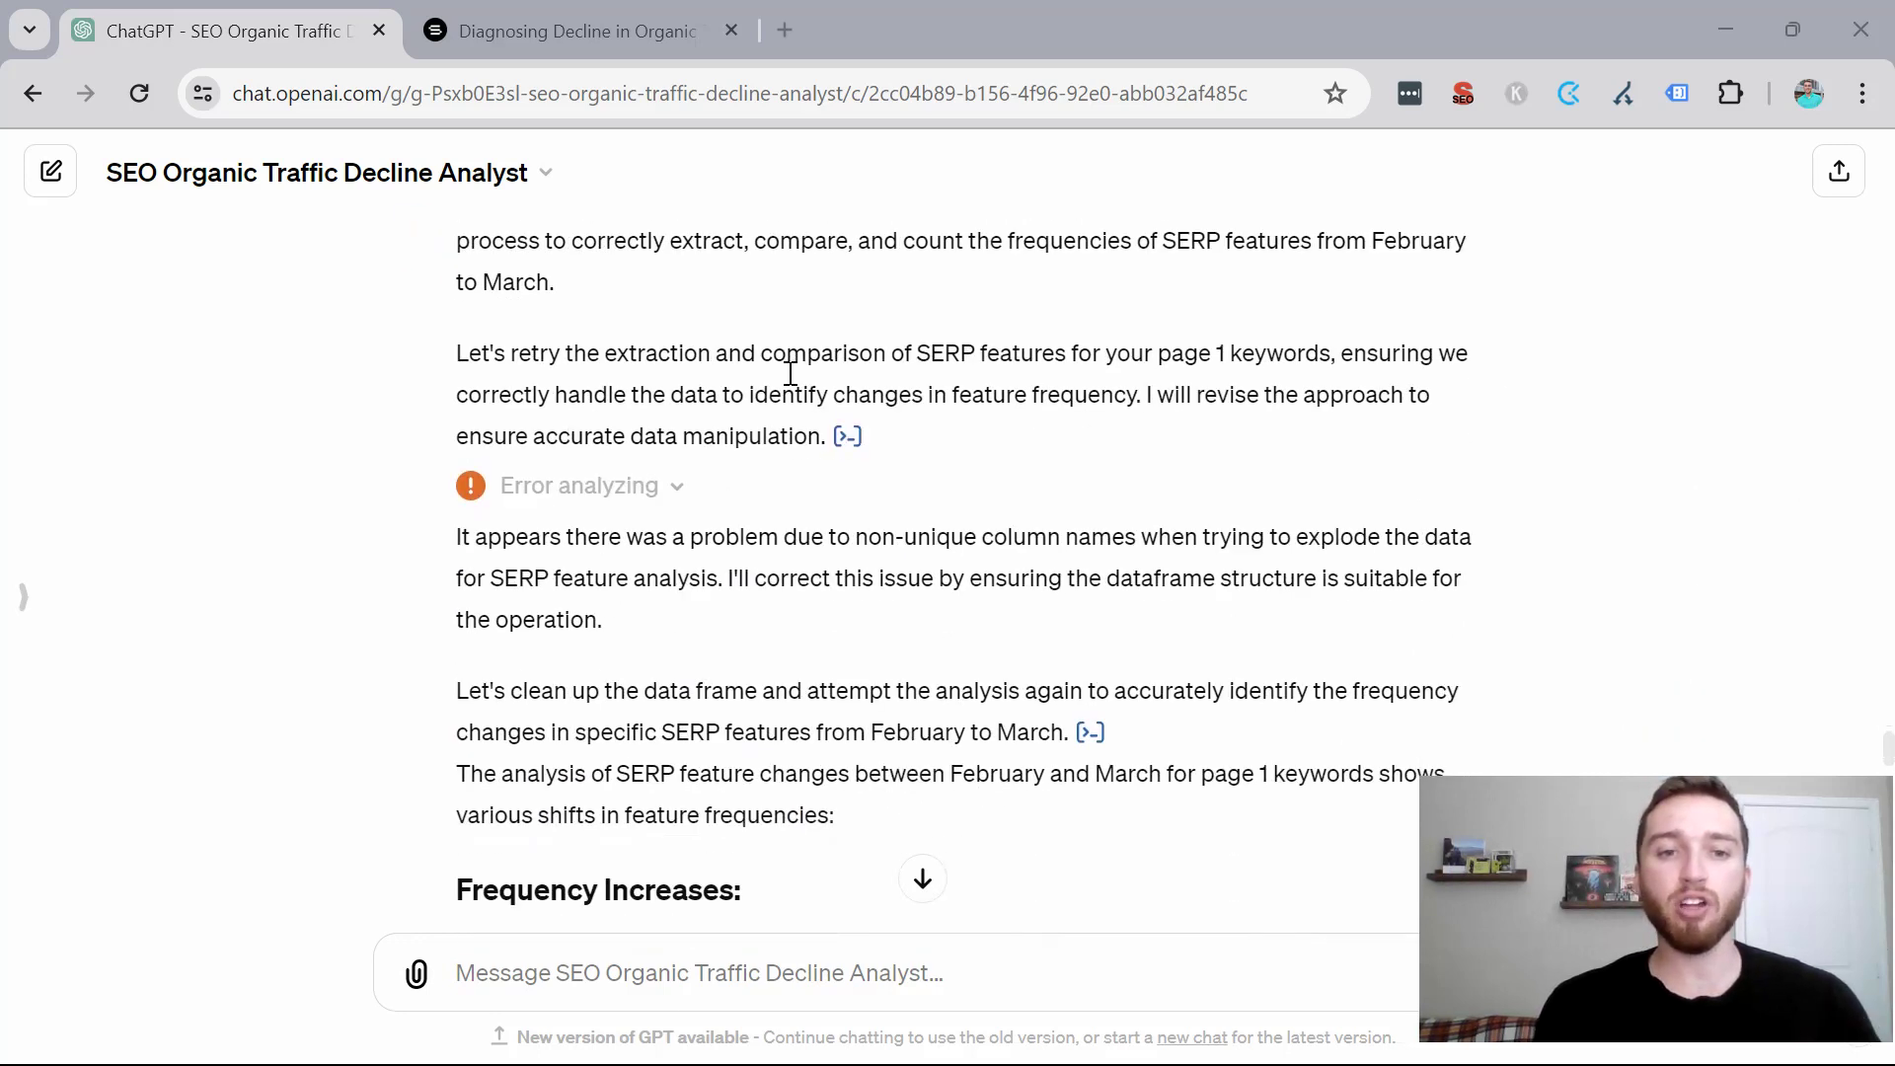
scroll(791, 373, "down", 3)
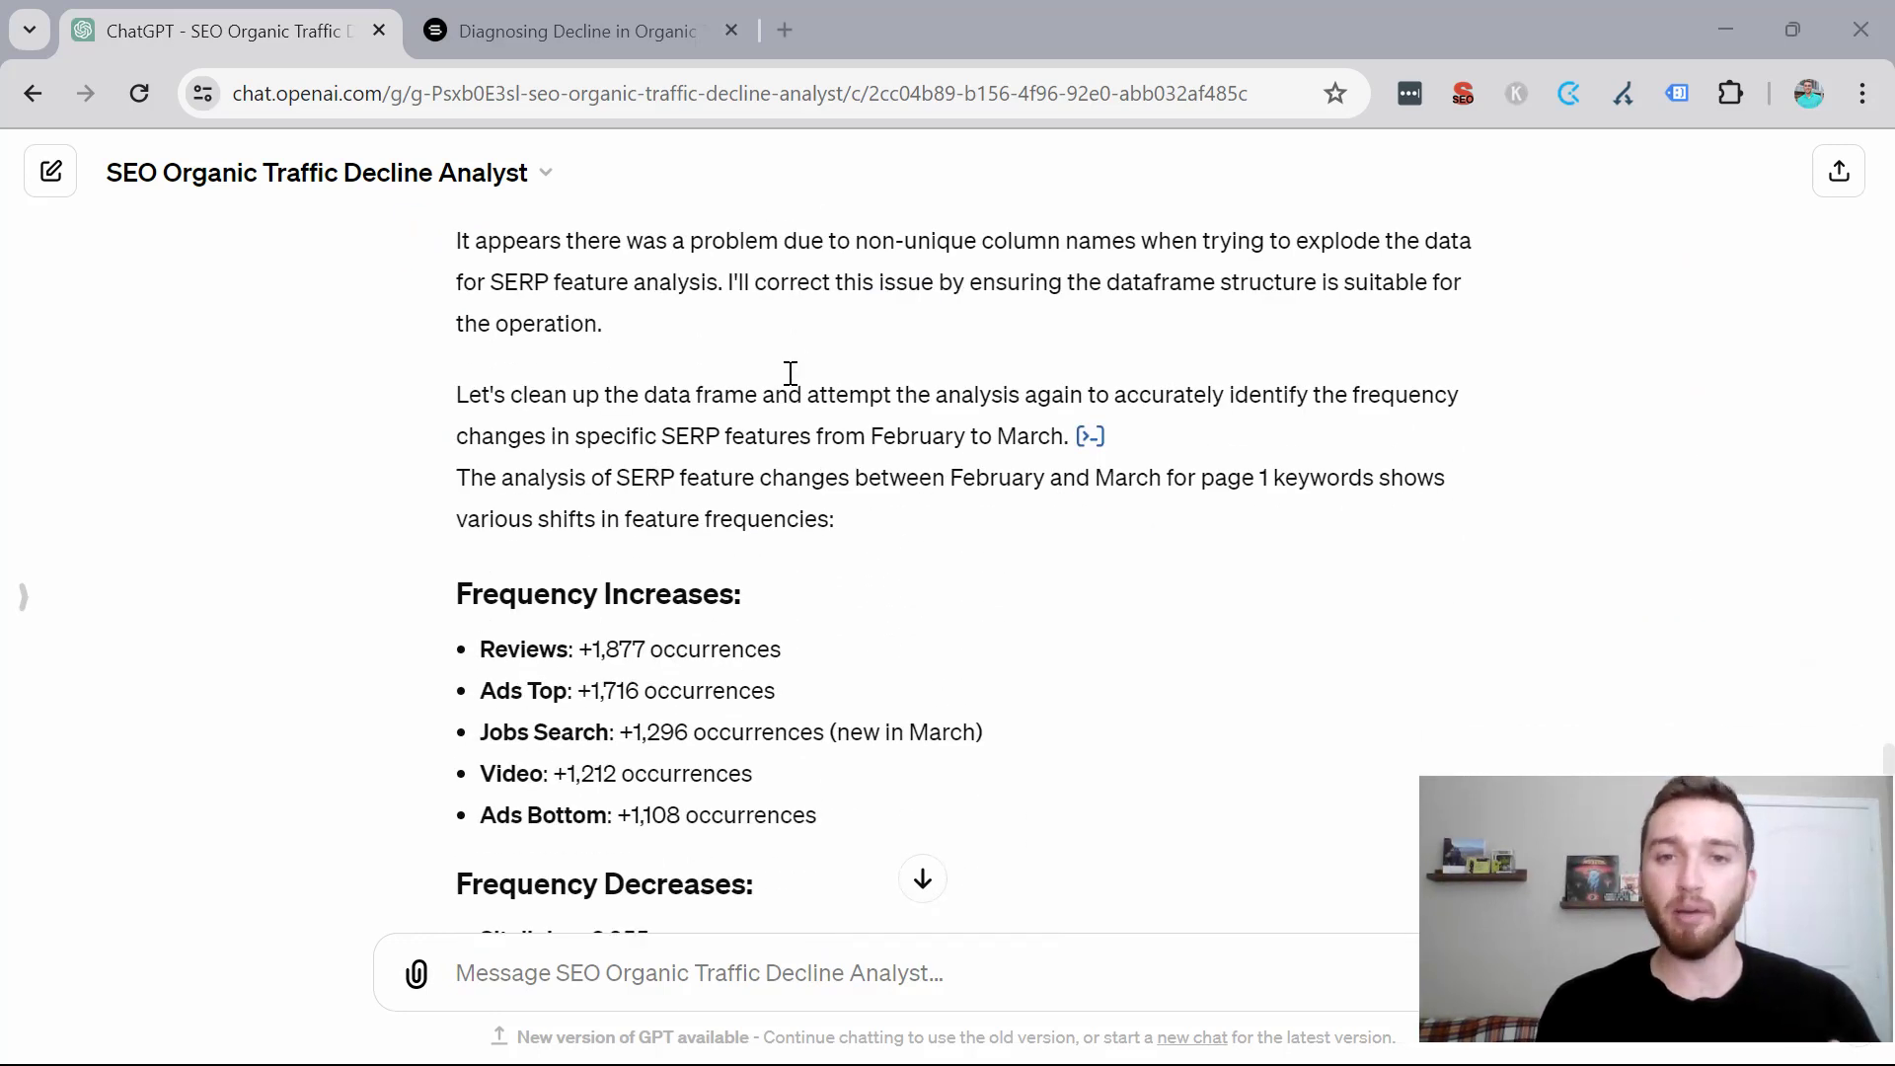
scroll(790, 373, "down", 2)
scroll(791, 373, "down", 2)
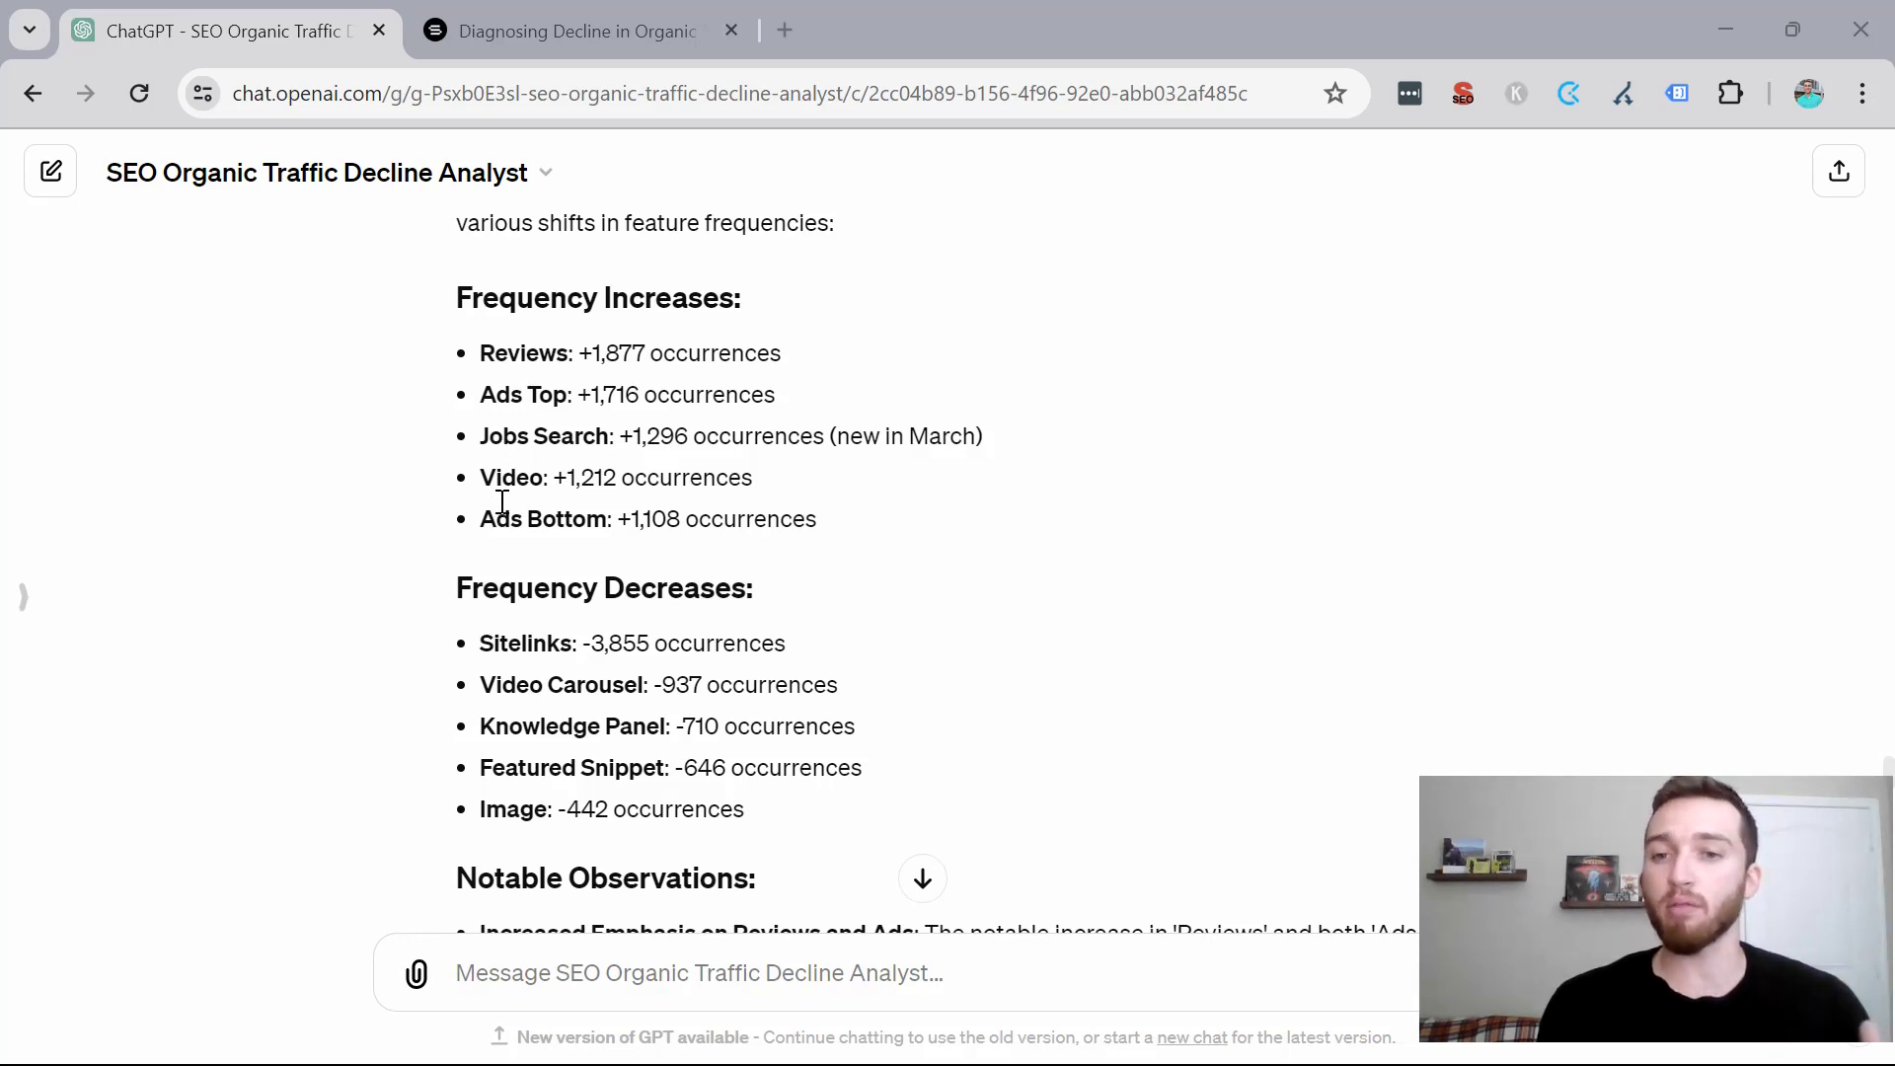
scroll(502, 502, "down", 2)
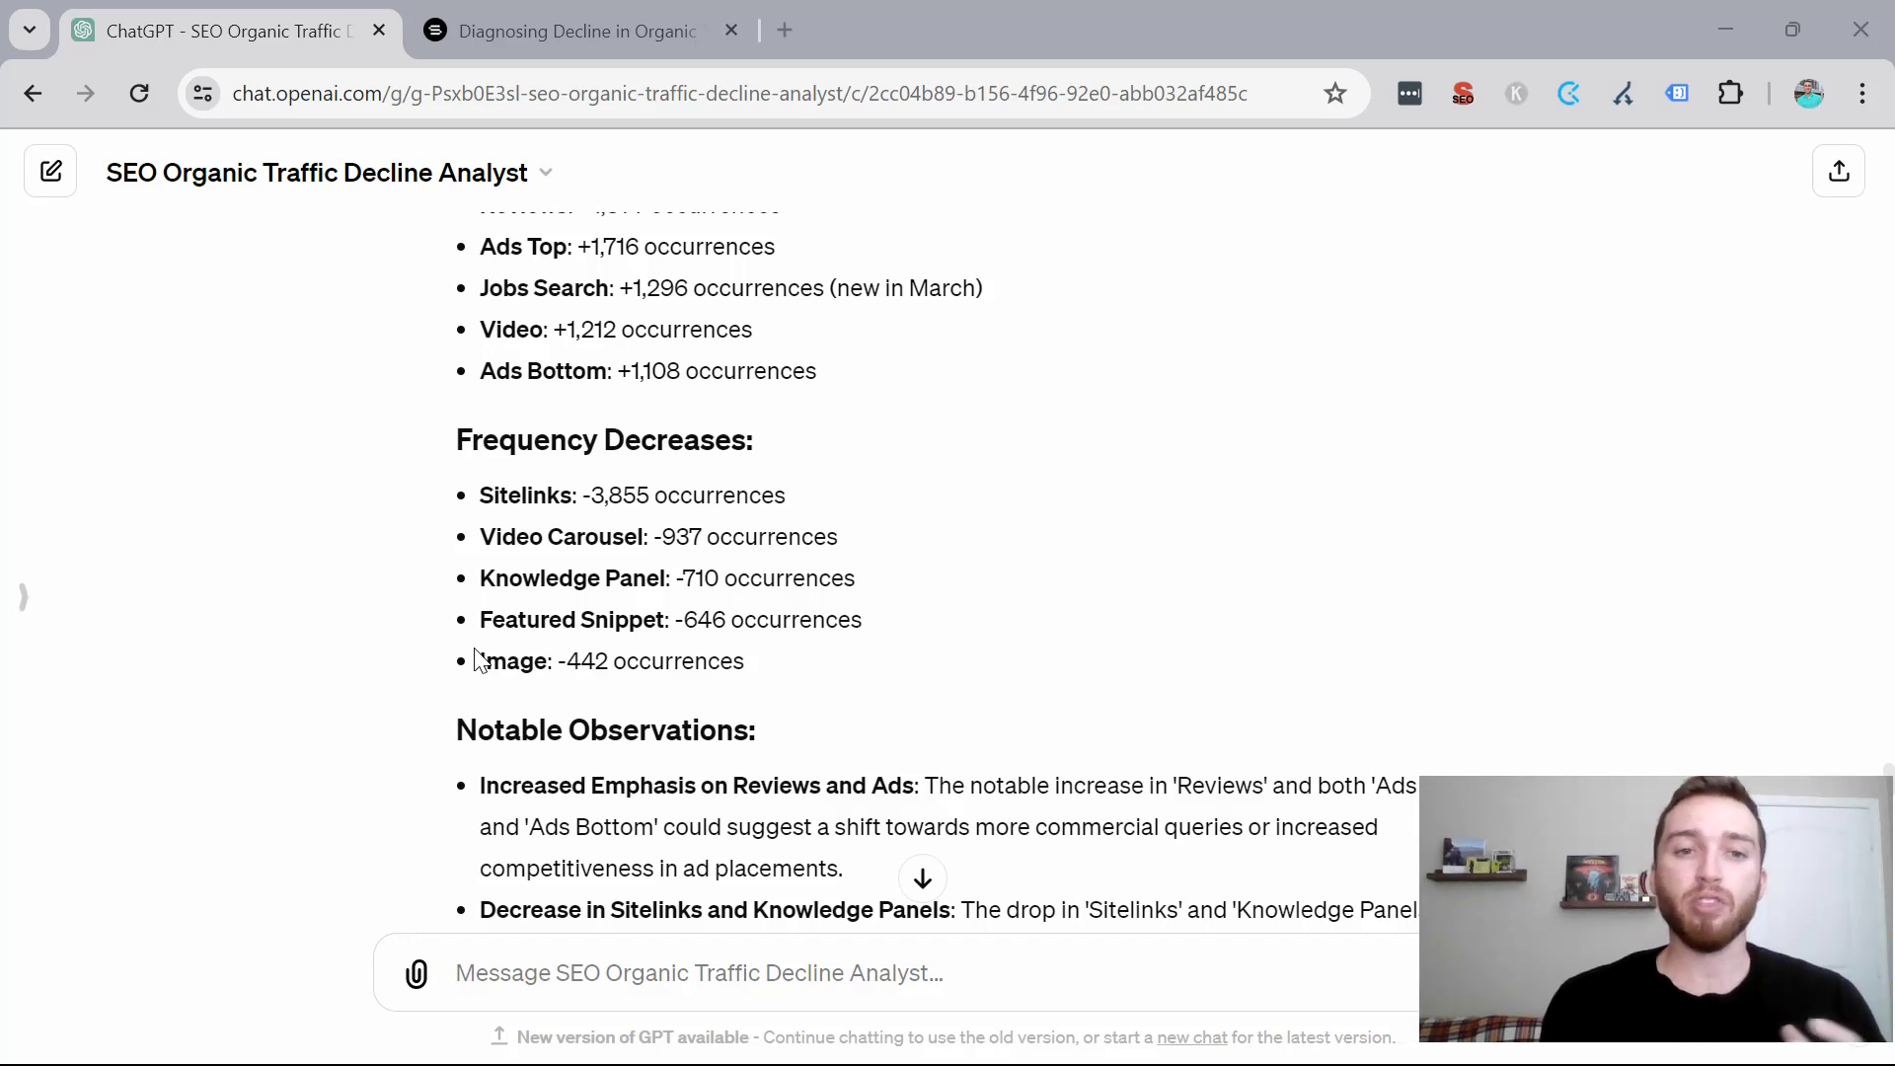
Scroll to the primary drivers reply, starting with Ranking Changes and Google Algorithm Update.
scroll(476, 659, "down", 1)
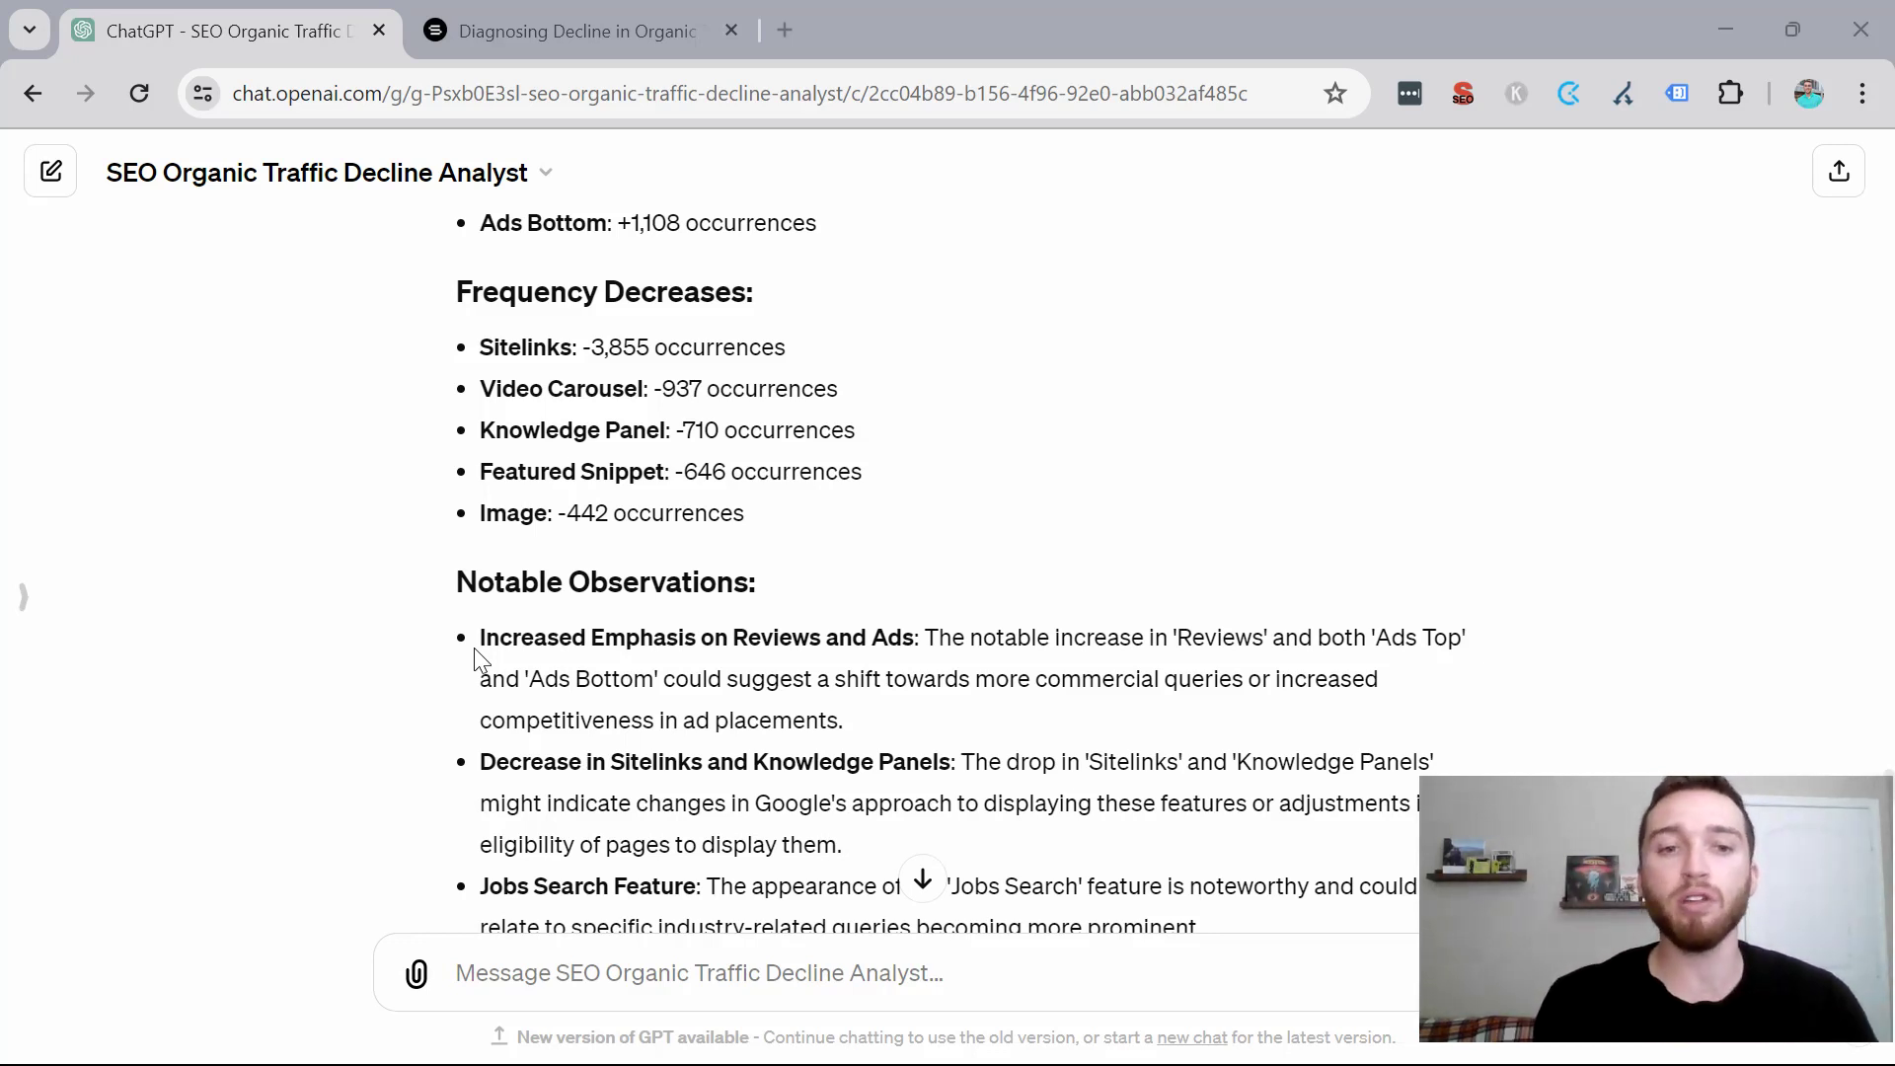
scroll(474, 648, "down", 5)
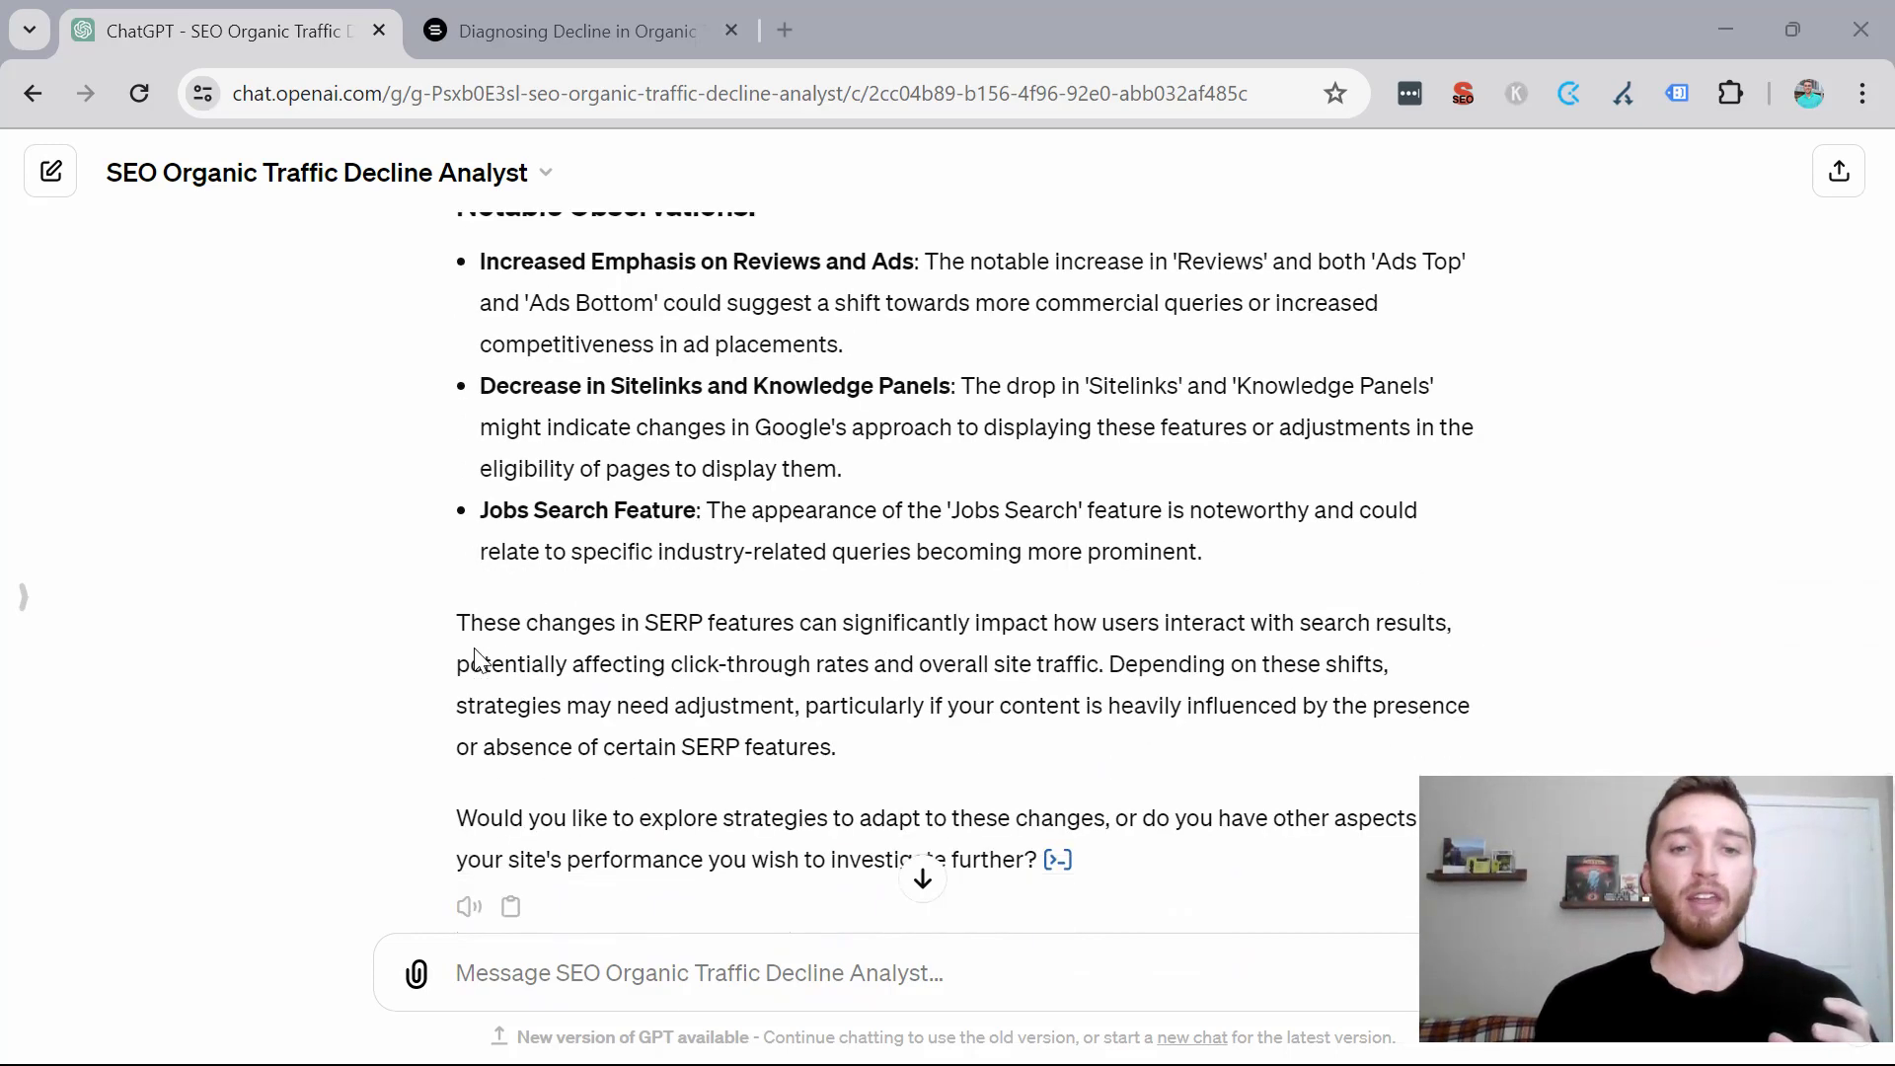
scroll(475, 659, "down", 1)
scroll(474, 652, "down", 3)
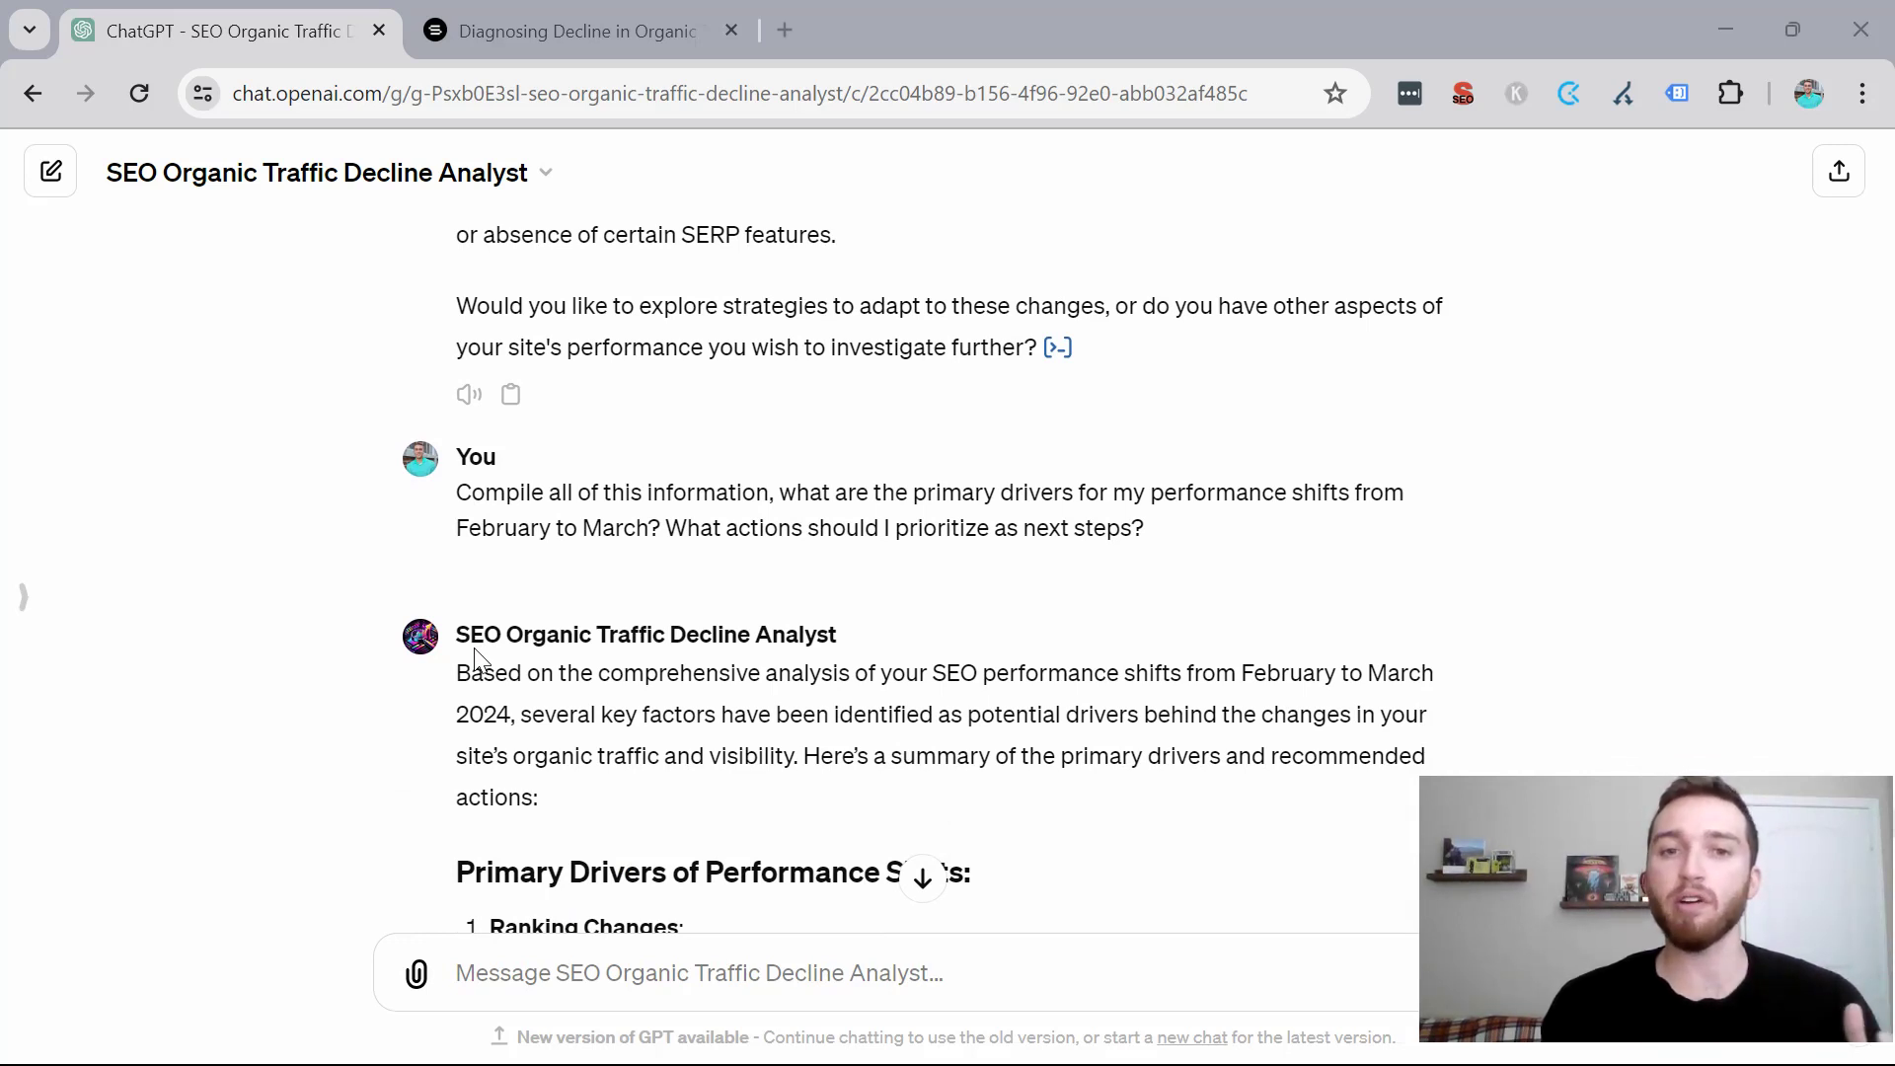
scroll(475, 658, "down", 3)
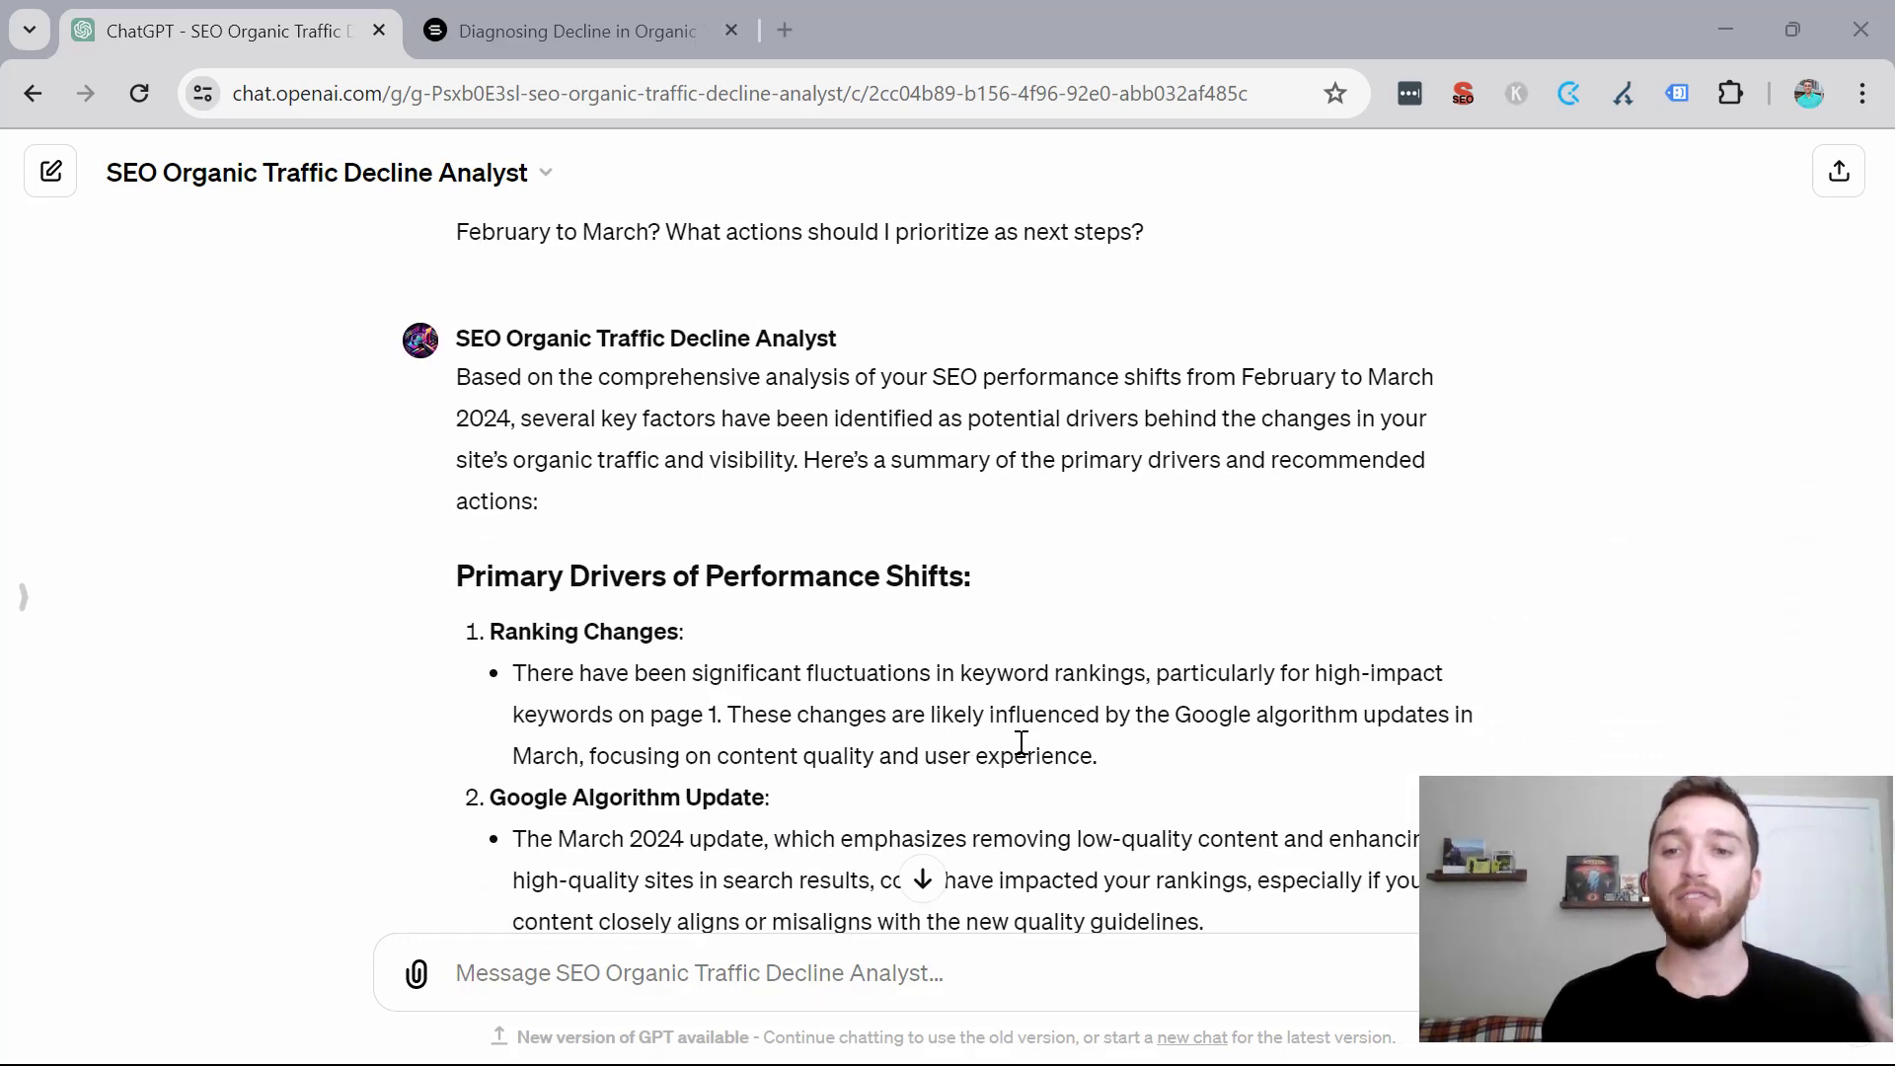
Scroll to the six Recommended Actions, ending with Build Quality Backlinks and Adjust to Ads and Commercial Queries.
scroll(1022, 742, "down", 2)
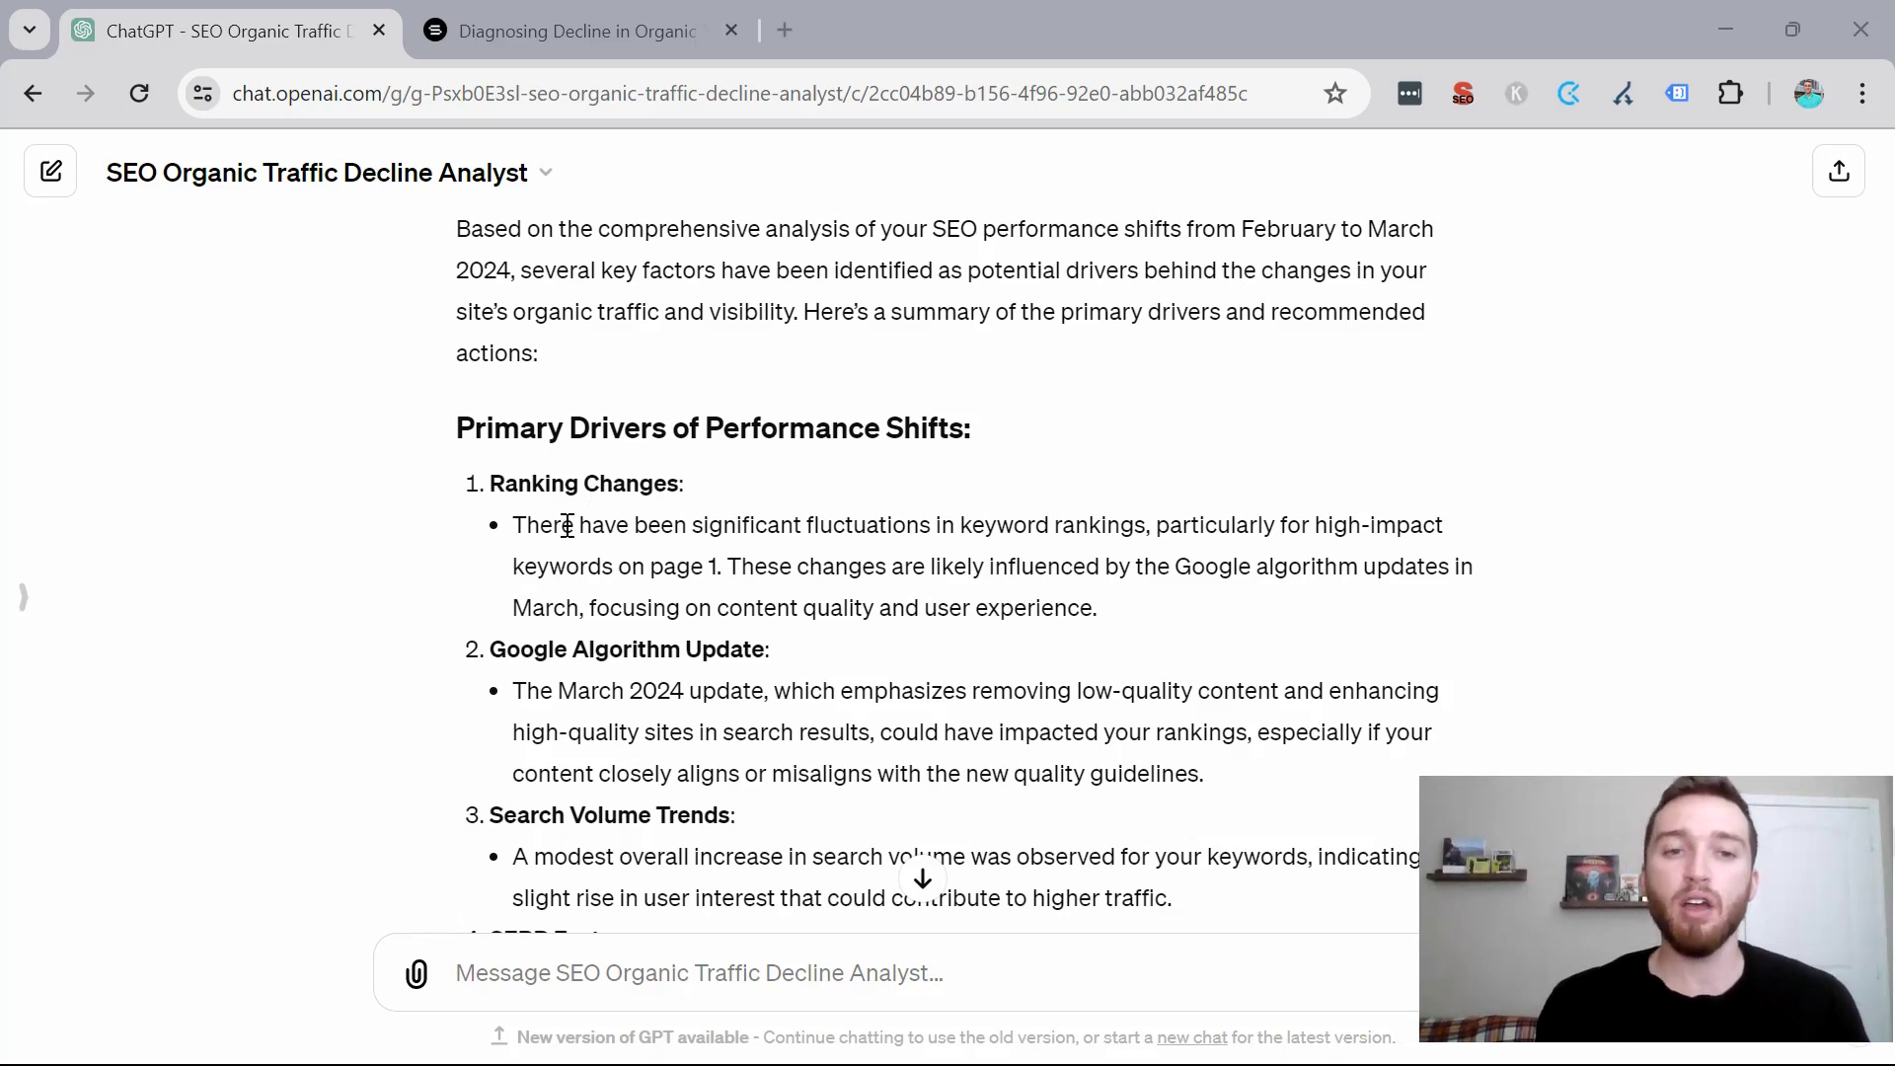
scroll(533, 552, "down", 3)
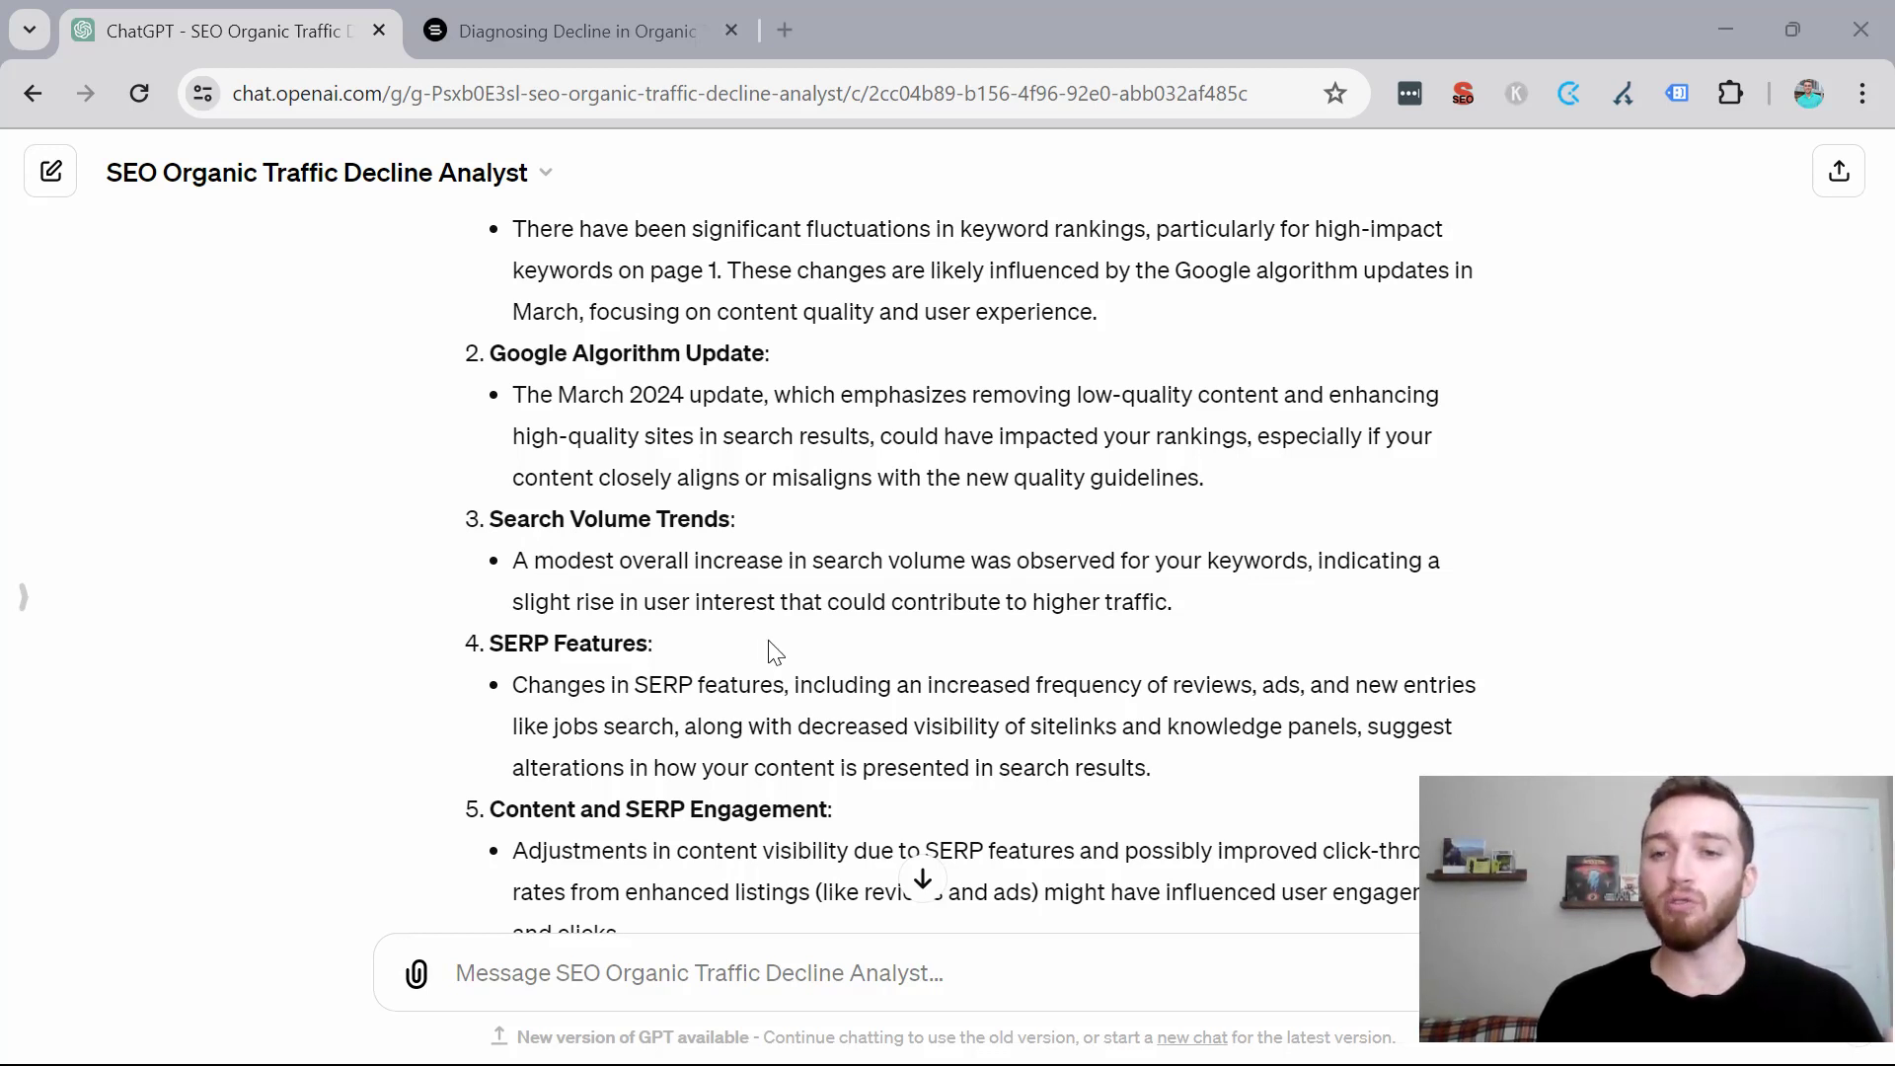
scroll(775, 653, "down", 6)
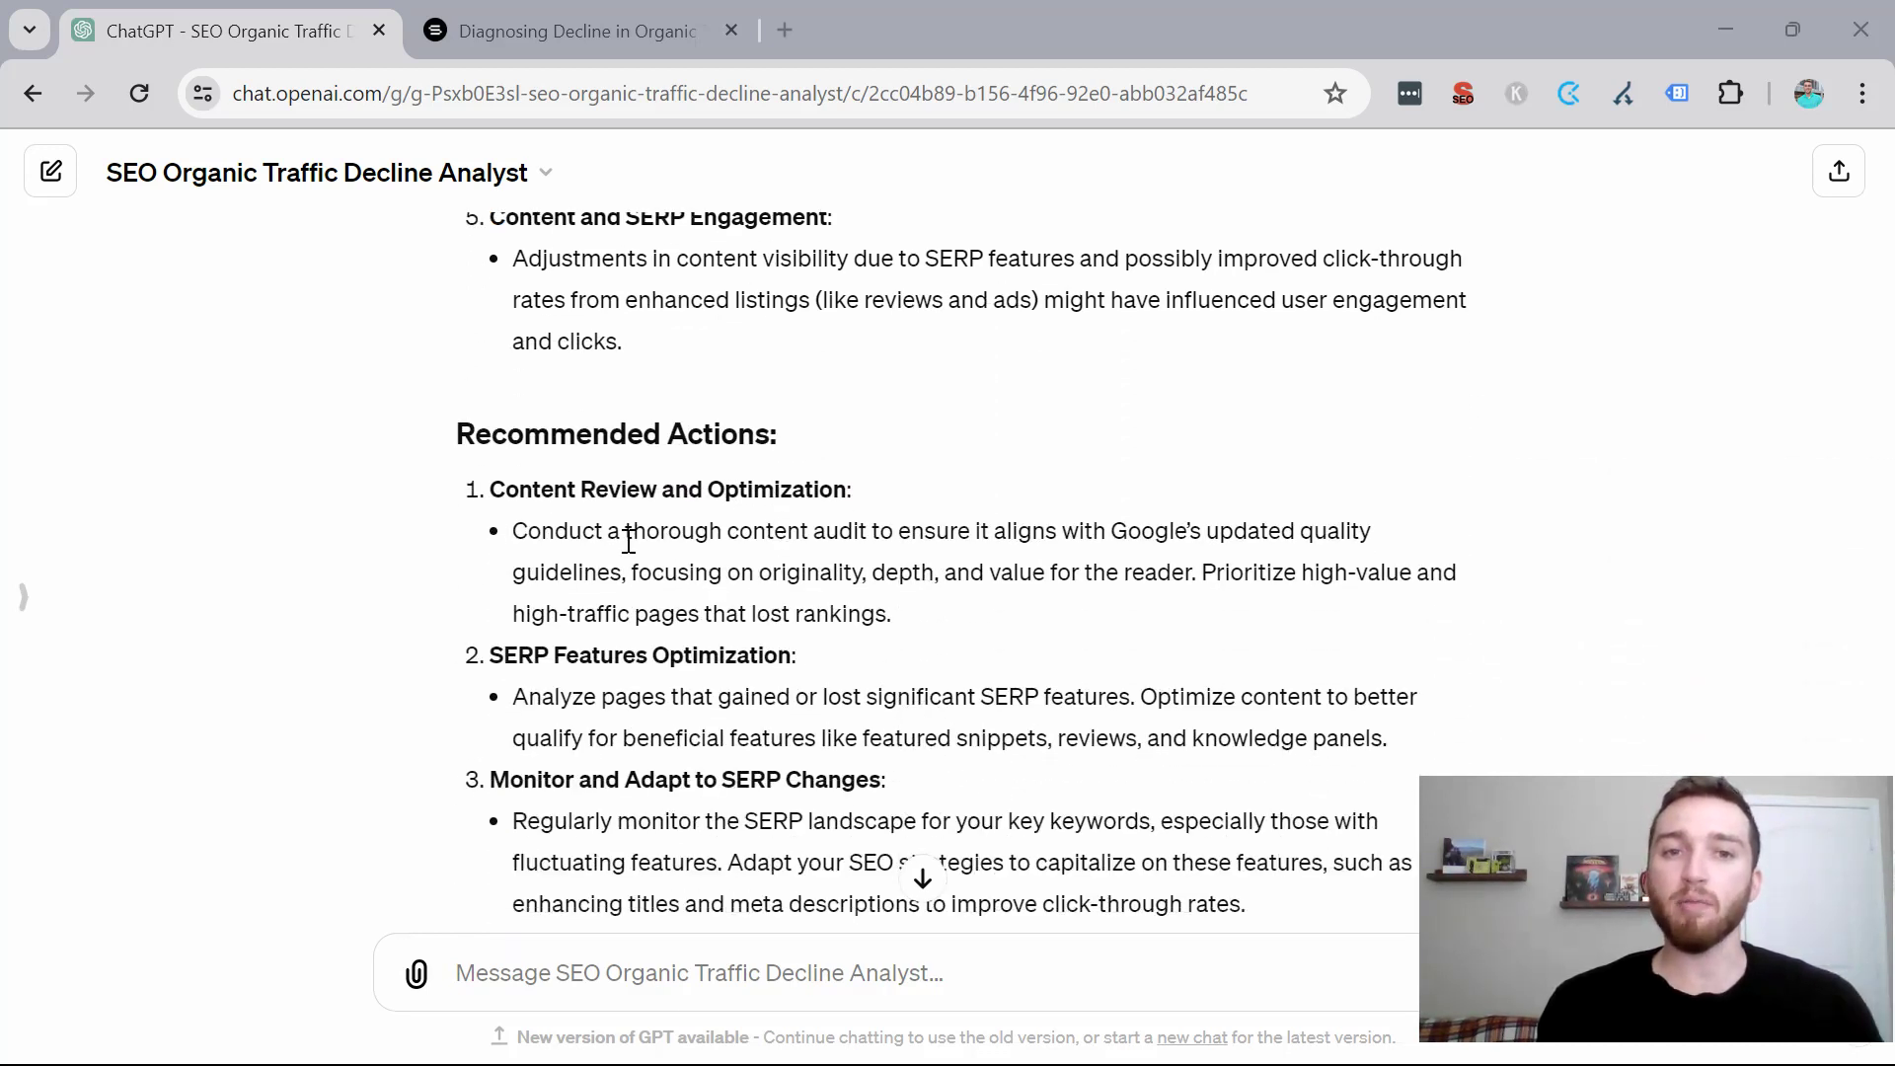
scroll(628, 542, "down", 1)
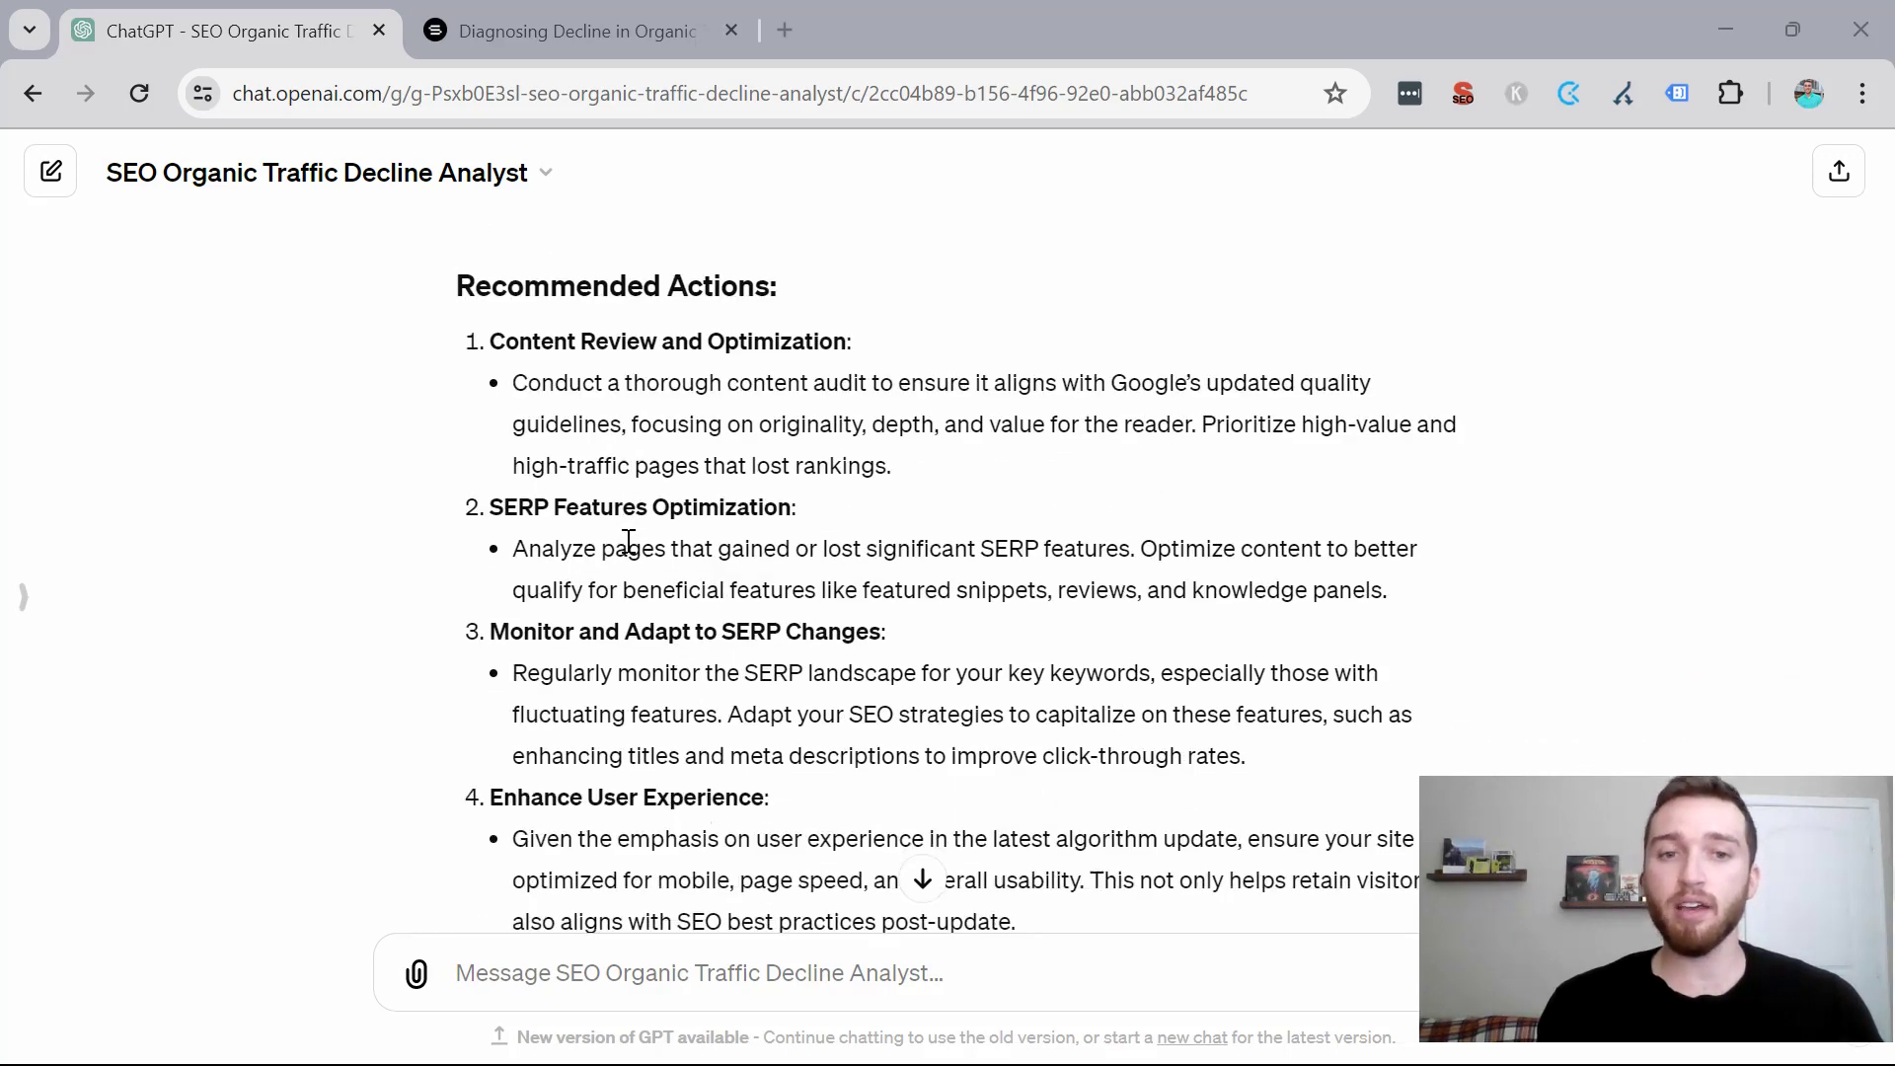
scroll(628, 542, "down", 1)
scroll(628, 542, "up", 1)
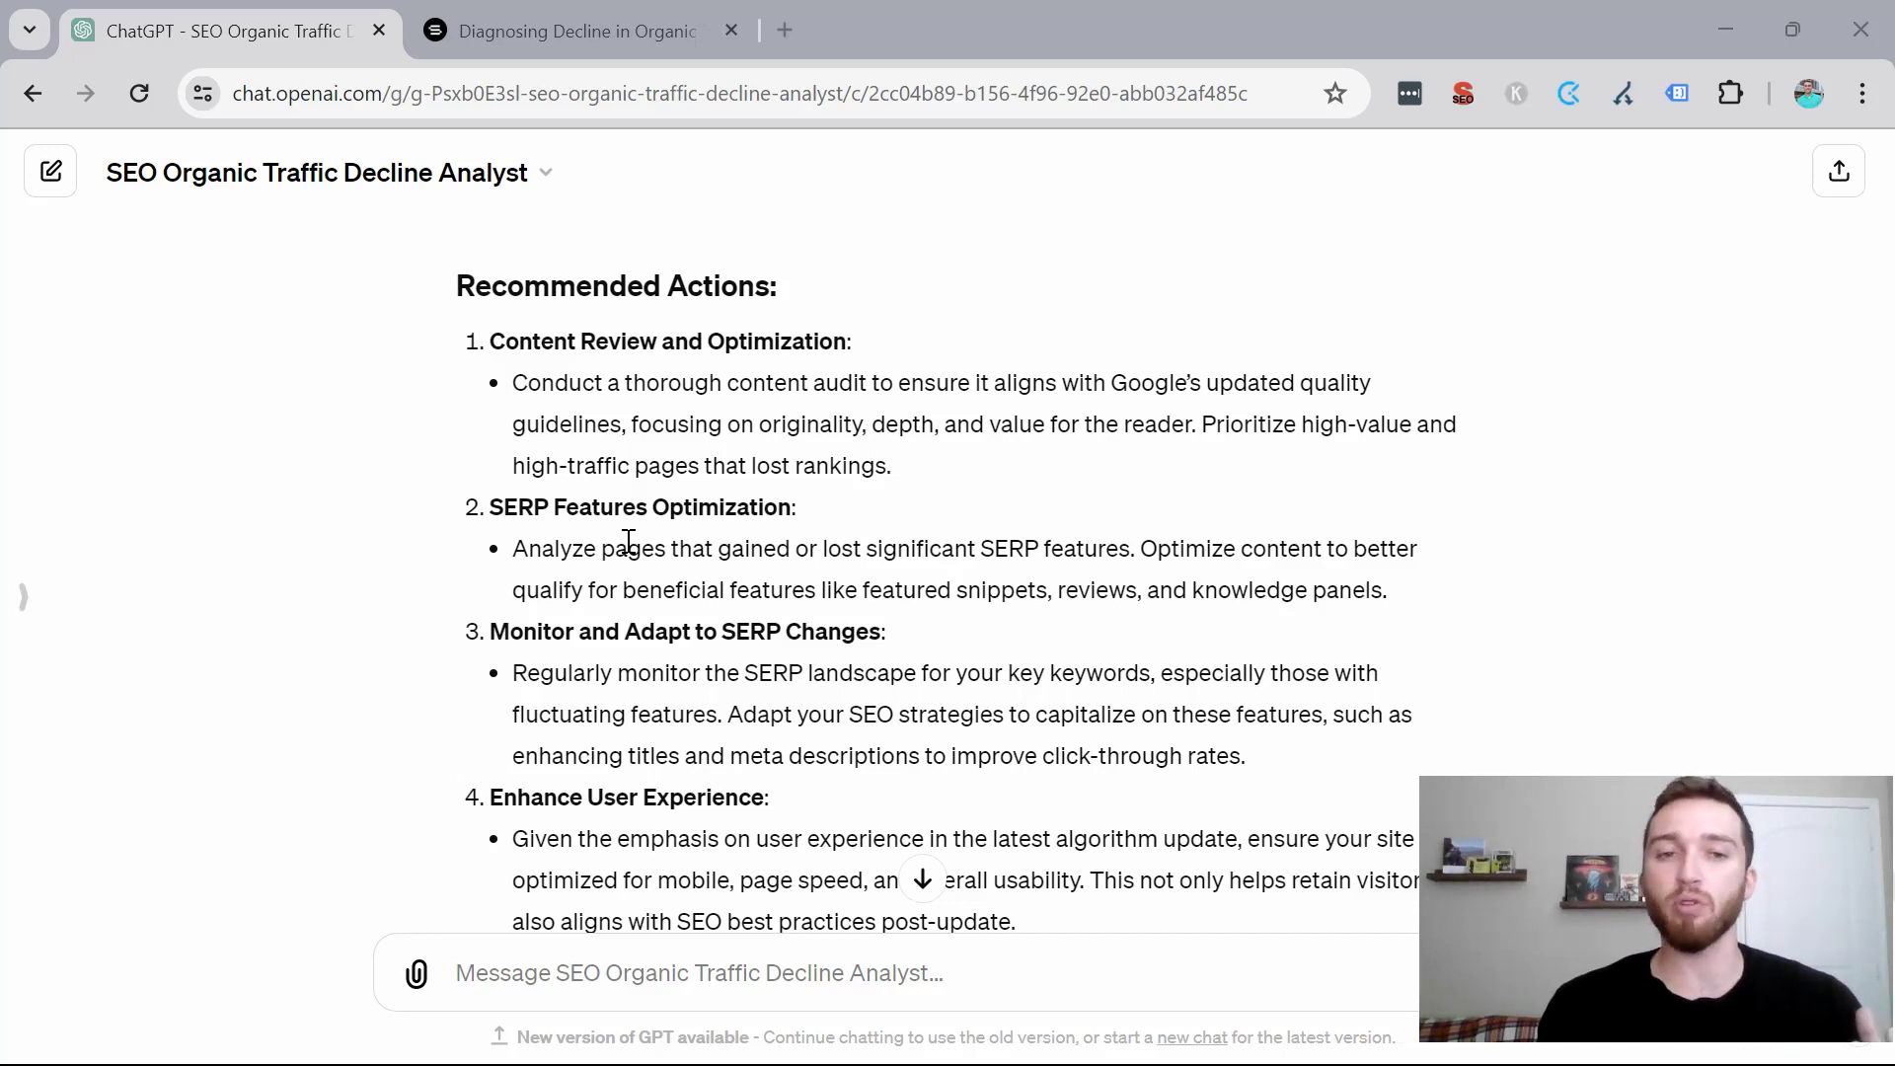
scroll(628, 542, "down", 5)
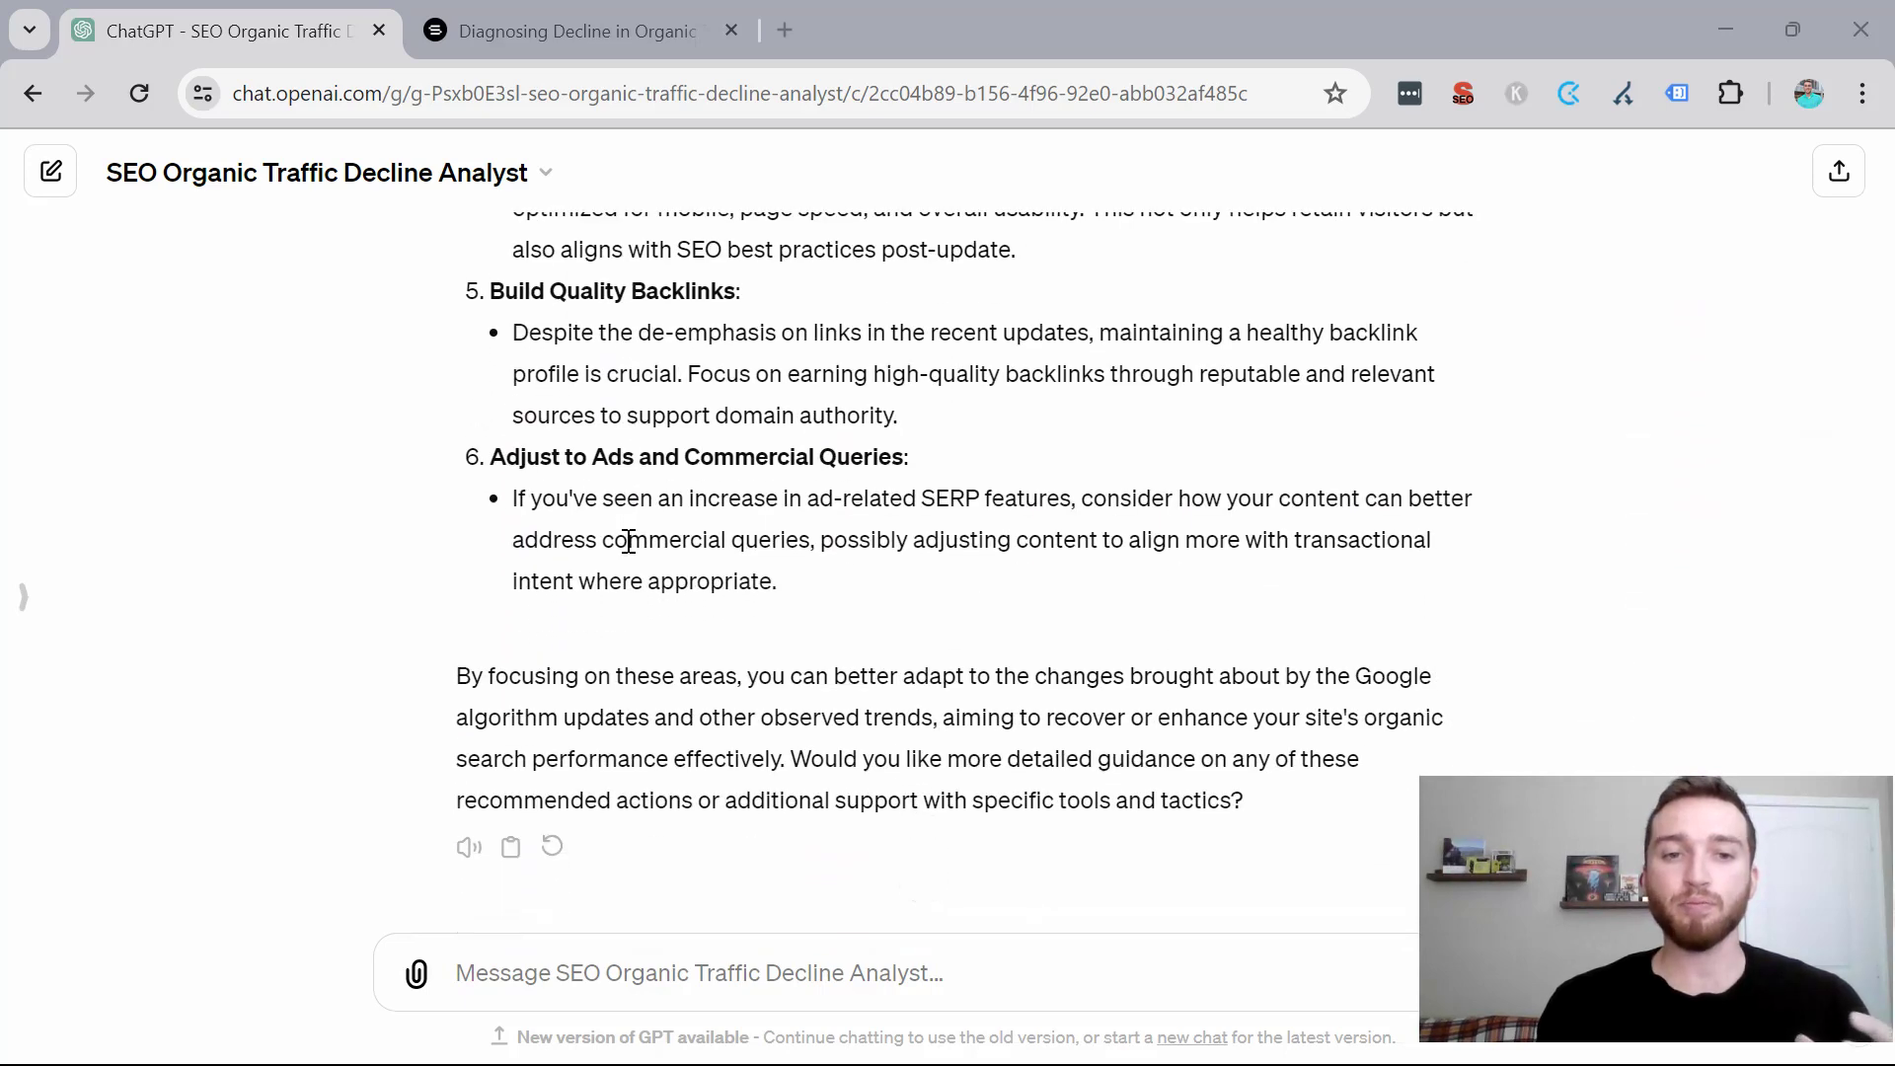